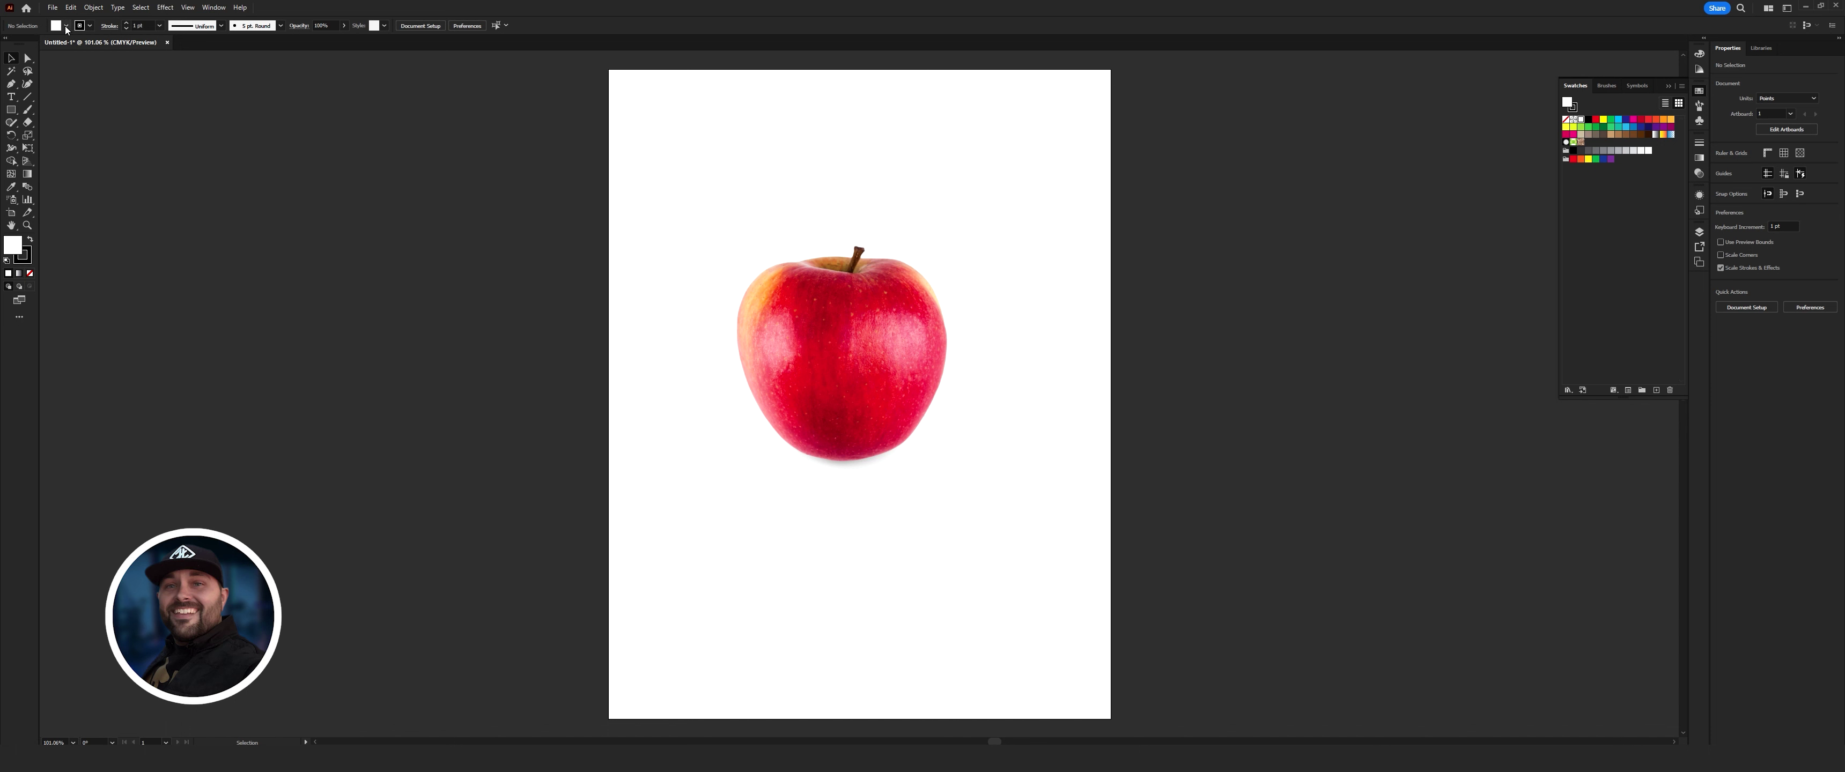
- Set the fill to None and activate the Pen tool for tracing the apple
{"action": "left_click", "coordinate": [66, 28]}
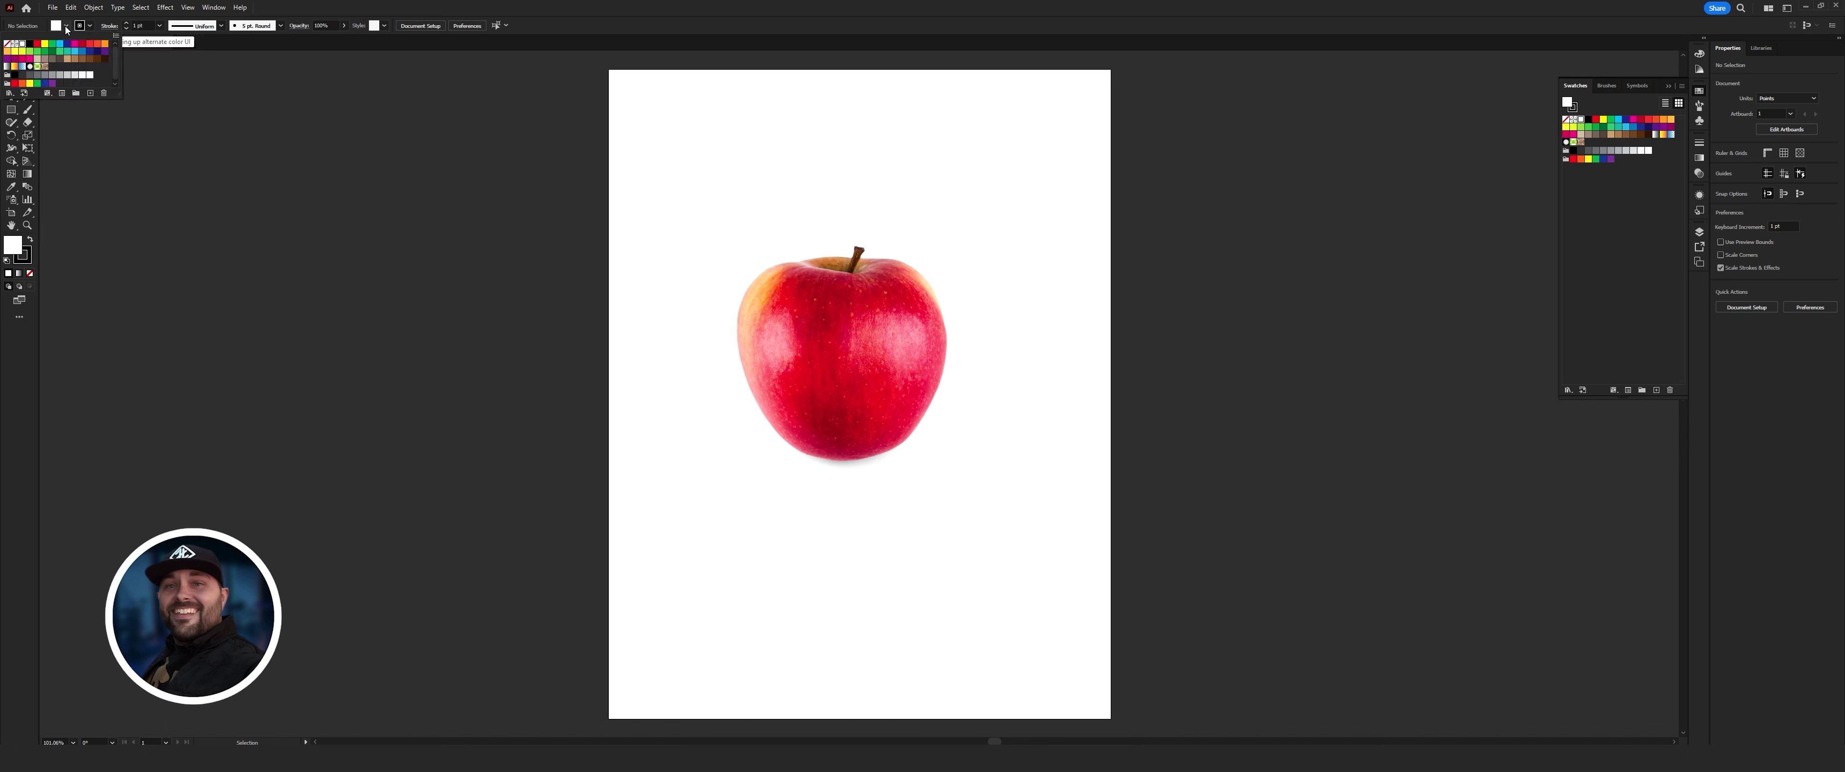
{"action": "left_click", "coordinate": [7, 45]}
{"action": "left_click", "coordinate": [640, 12]}
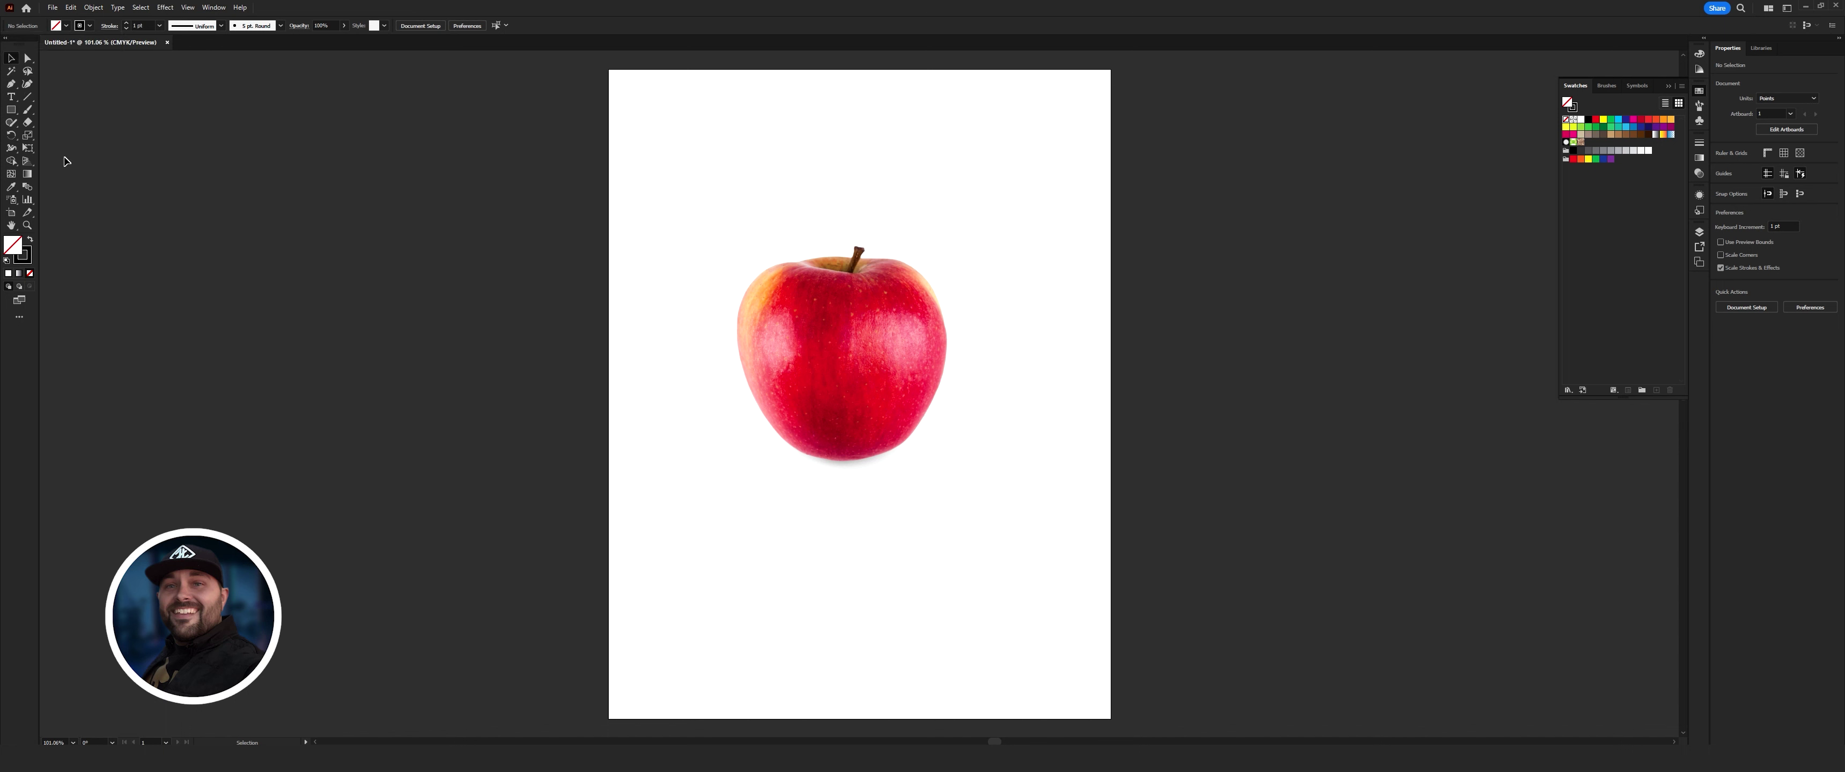
{"action": "left_click", "coordinate": [13, 84]}
- Examine the apple photo at several magnifications, from its overall outline to the edges of the stem
{"action": "key", "text": "ctrl+equal"}
{"action": "key", "text": "ctrl+equal"}
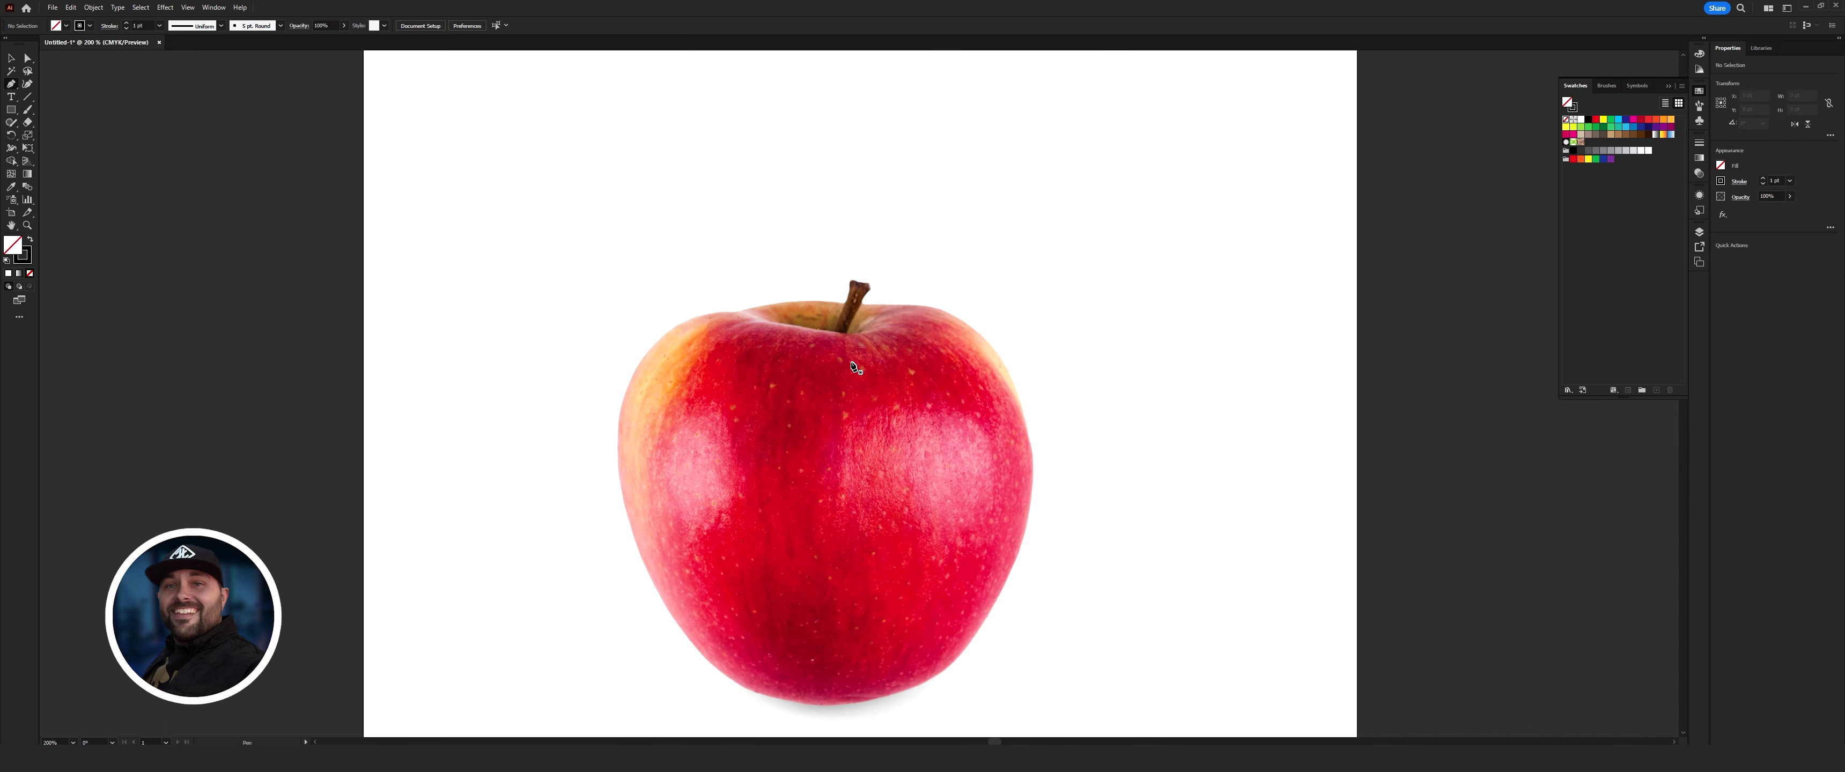
{"action": "scroll", "coordinate": [854, 367], "scroll_direction": "up", "scroll_amount": 2}
{"action": "scroll", "coordinate": [824, 349], "scroll_direction": "down", "scroll_amount": 4}
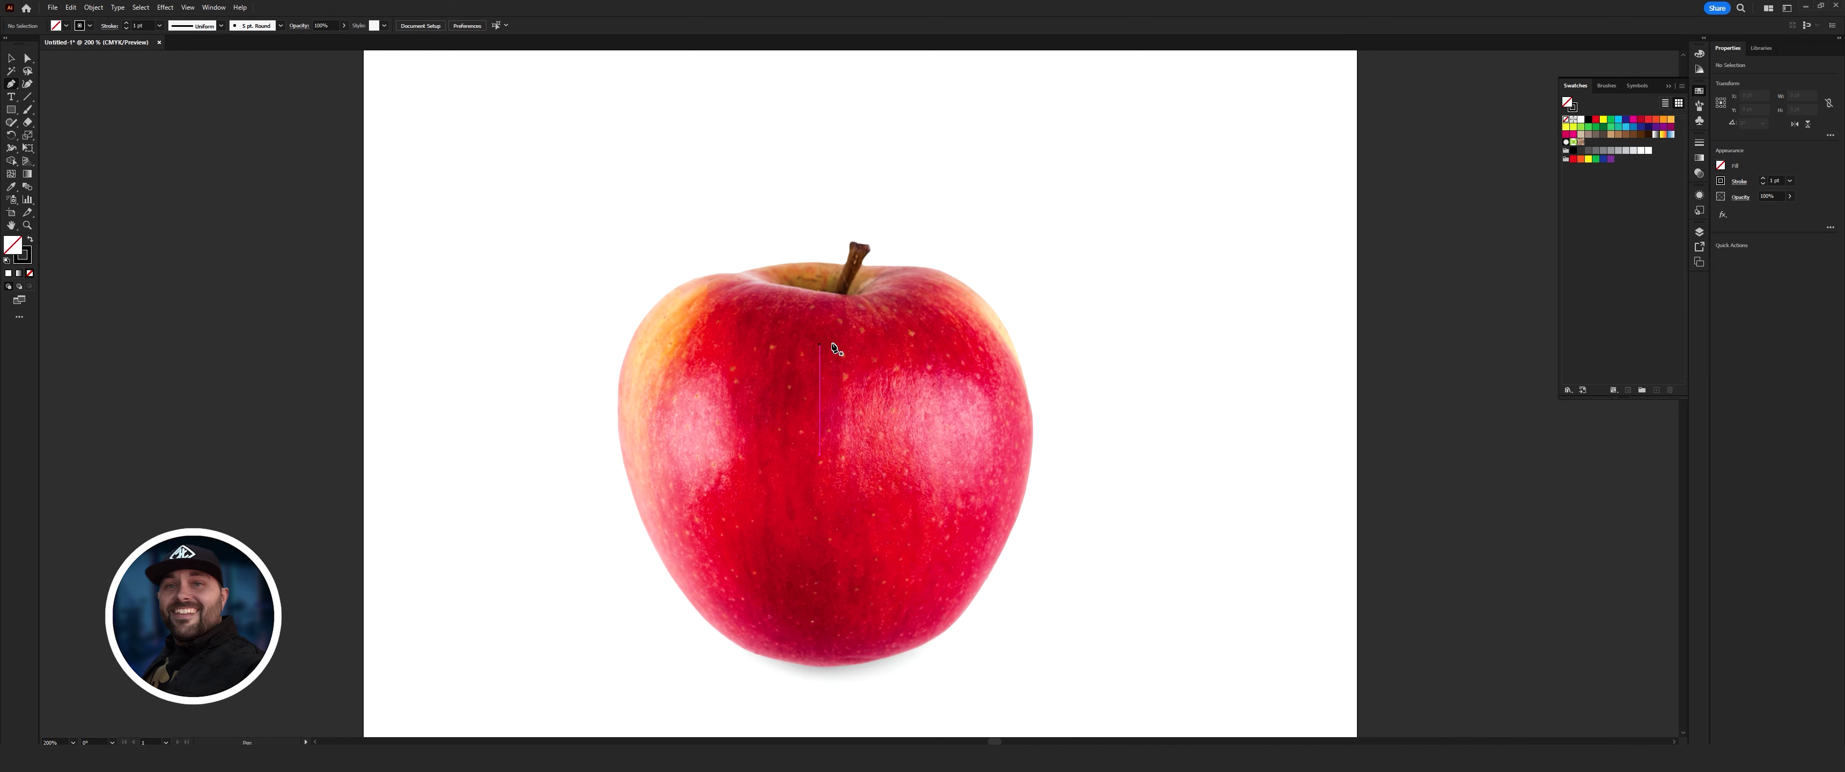
{"action": "key", "text": "ctrl+equal"}
{"action": "key", "text": "ctrl+equal"}
{"action": "scroll", "coordinate": [905, 332], "scroll_direction": "up", "scroll_amount": 2}
{"action": "scroll", "coordinate": [906, 332], "scroll_direction": "up", "scroll_amount": 3}
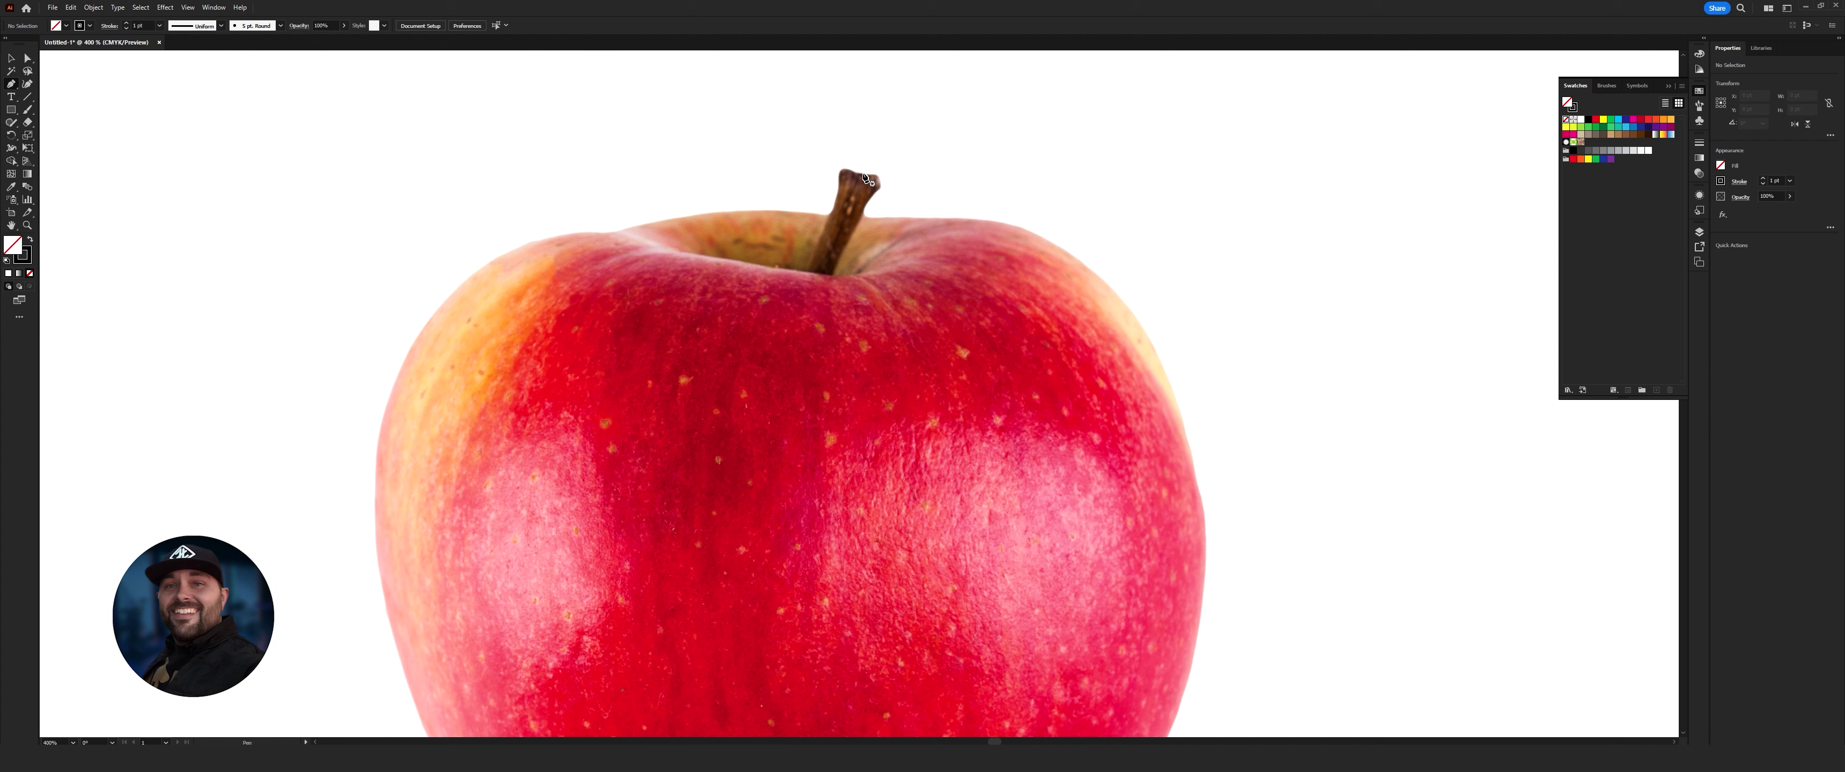
{"action": "scroll", "coordinate": [864, 182], "scroll_direction": "up", "scroll_amount": 2}
{"action": "scroll", "coordinate": [864, 182], "scroll_direction": "up", "scroll_amount": 4}
{"action": "scroll", "coordinate": [864, 181], "scroll_direction": "down", "scroll_amount": 4}
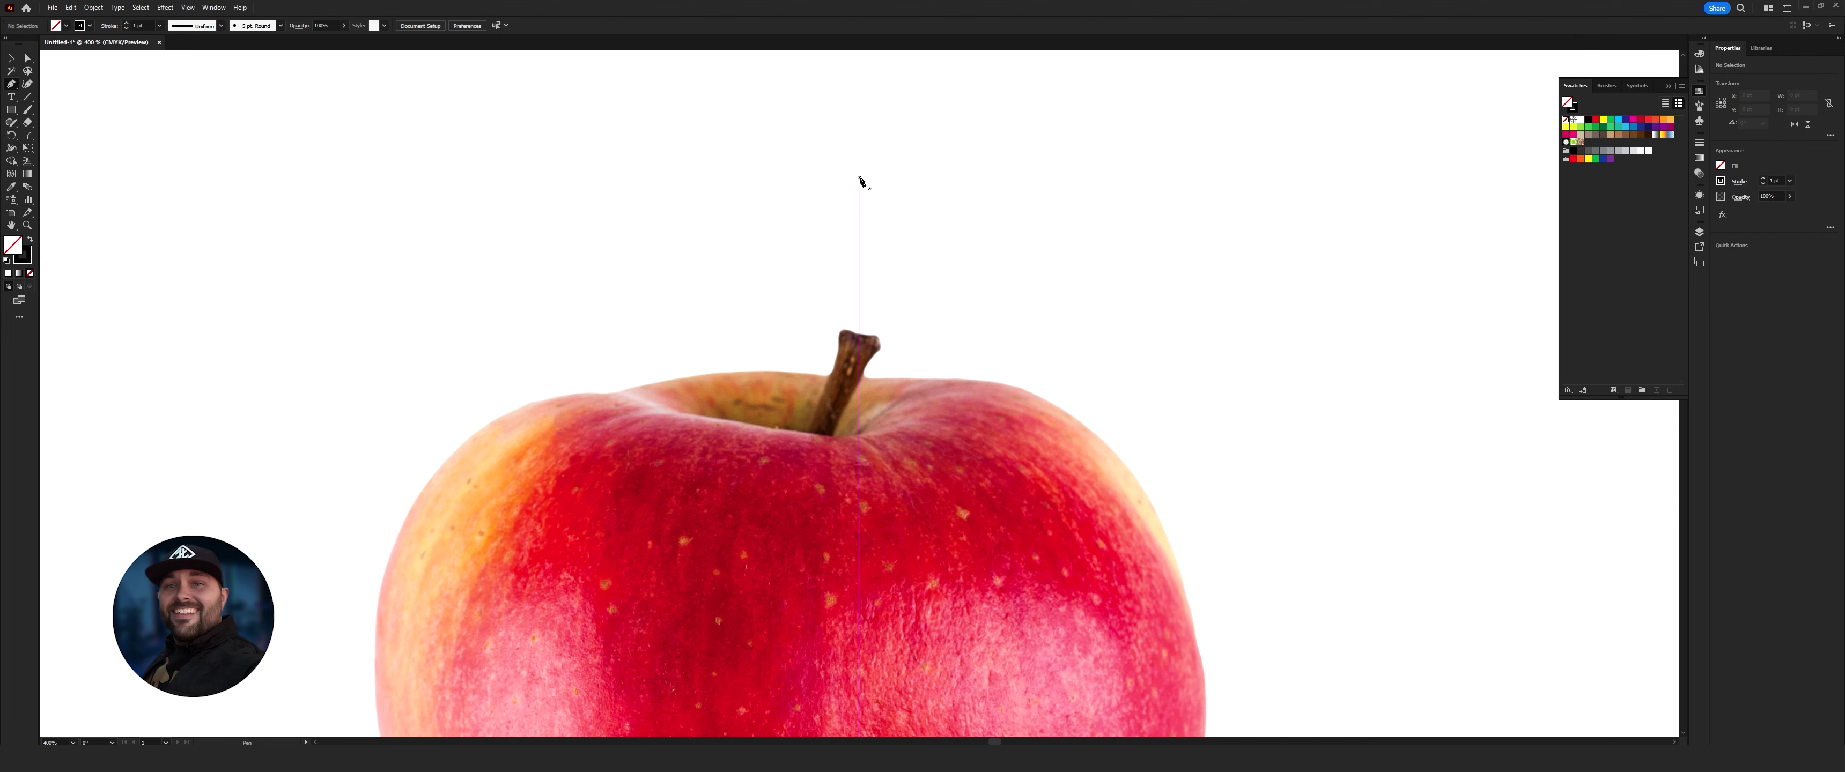
{"action": "scroll", "coordinate": [863, 183], "scroll_direction": "up", "scroll_amount": 2}
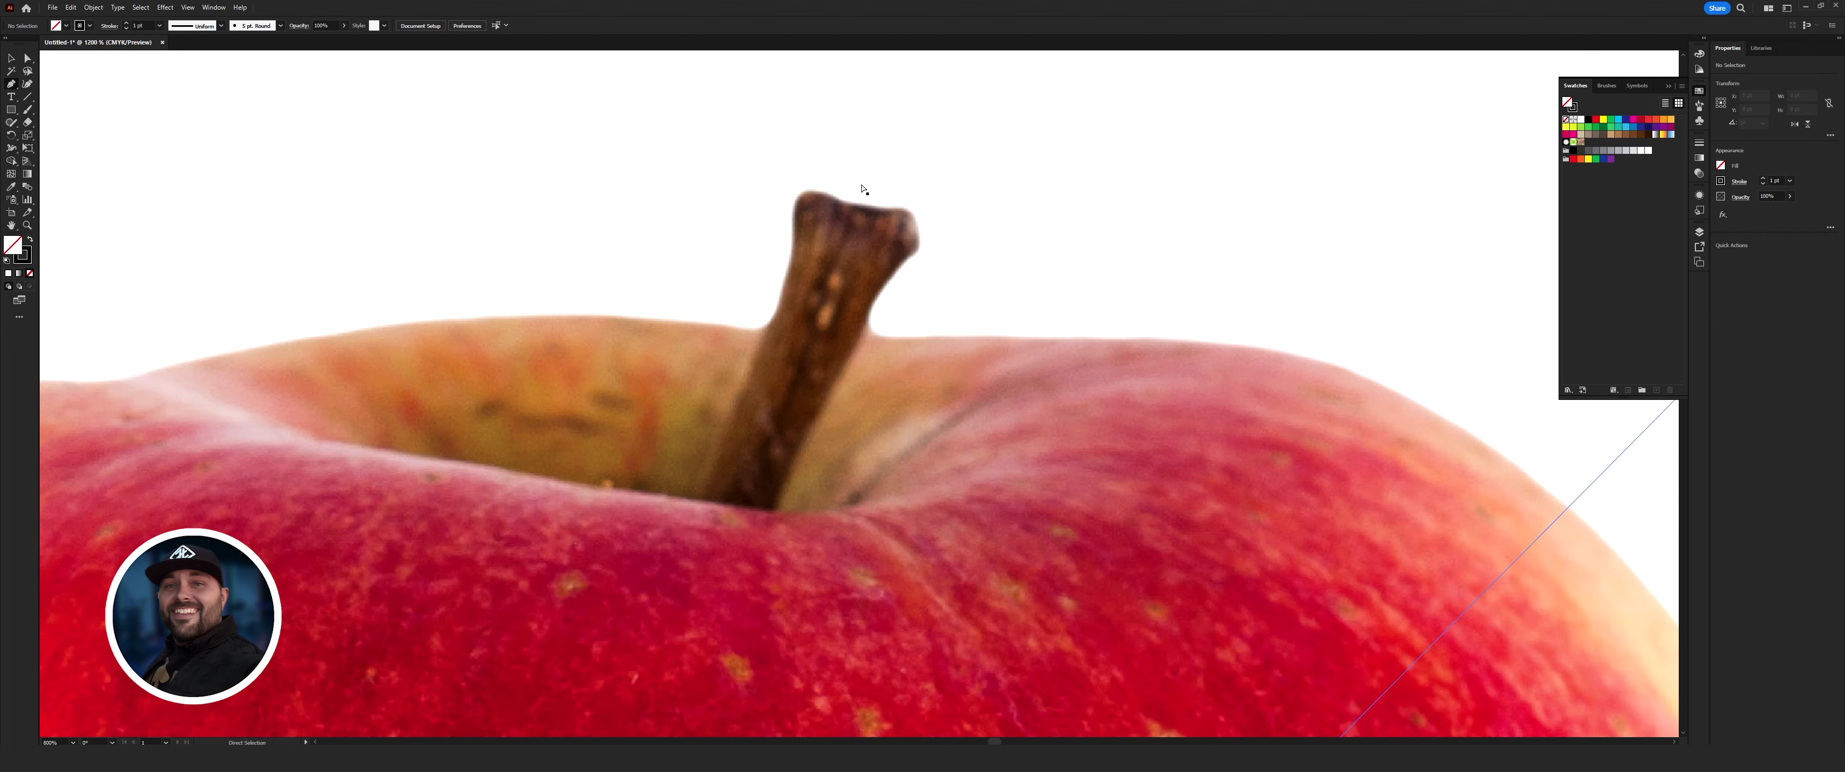
{"action": "scroll", "coordinate": [862, 185], "scroll_direction": "down", "scroll_amount": 3}
{"action": "scroll", "coordinate": [895, 268], "scroll_direction": "up", "scroll_amount": 3}
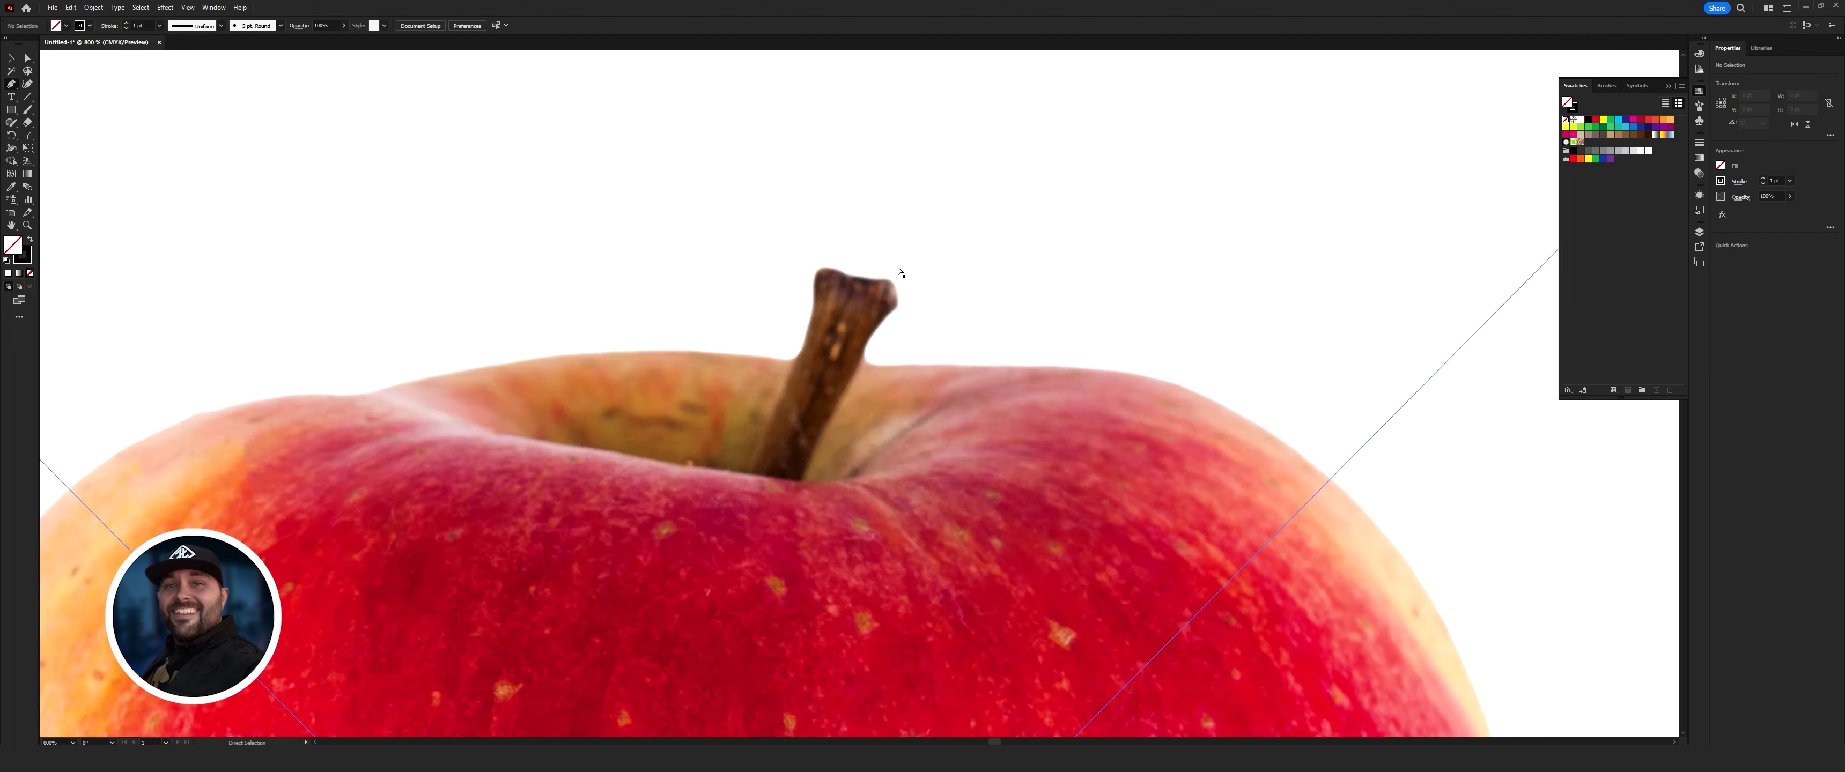
{"action": "scroll", "coordinate": [899, 272], "scroll_direction": "down", "scroll_amount": 5}
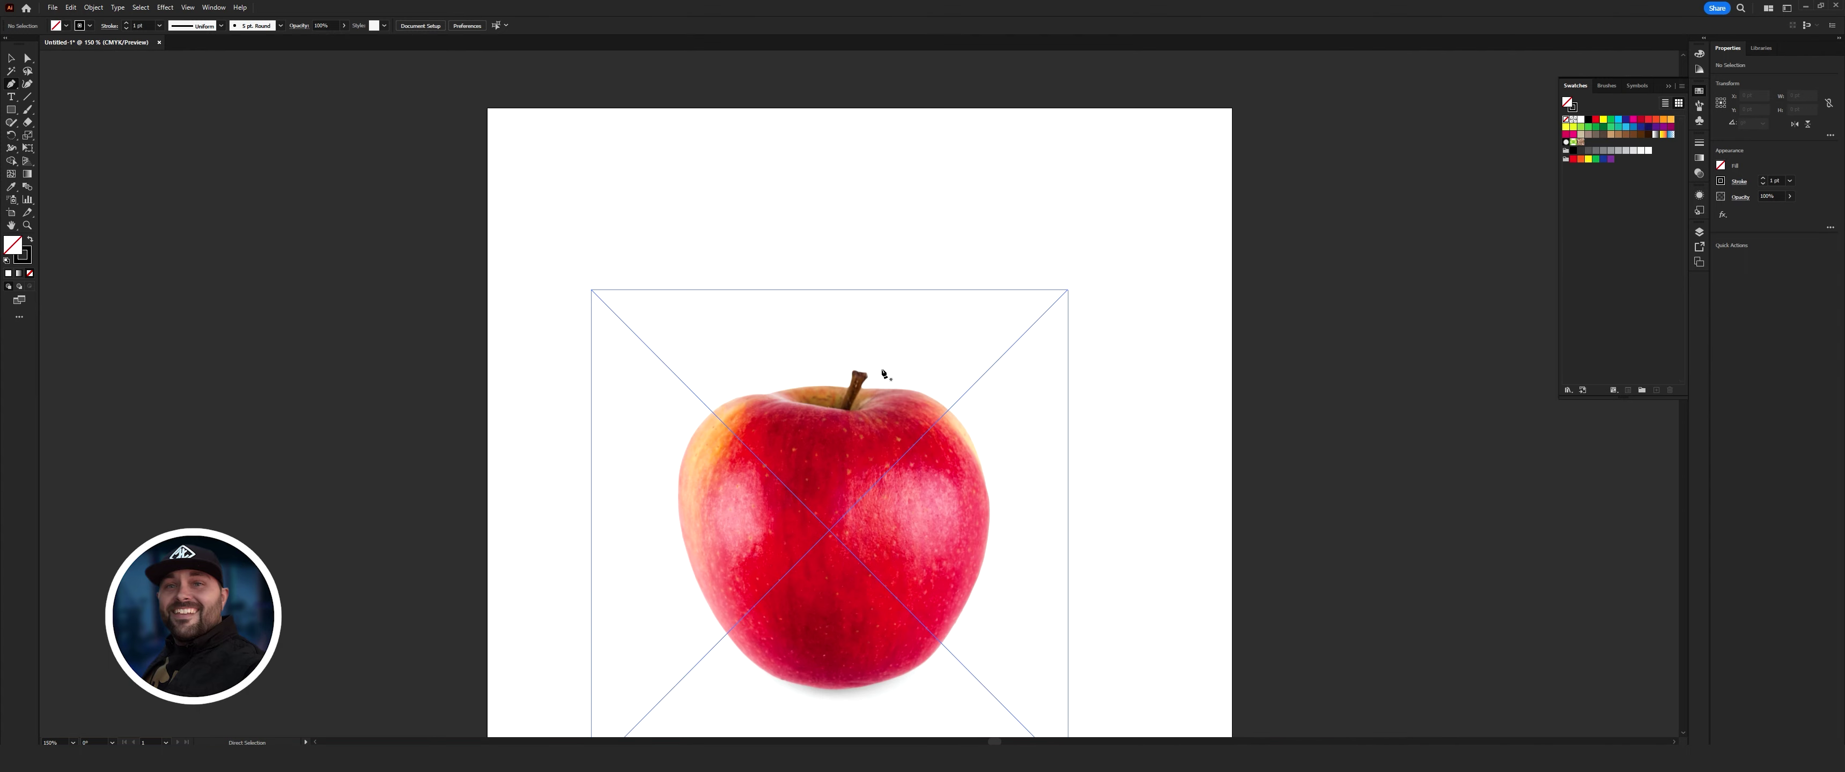
{"action": "scroll", "coordinate": [913, 372], "scroll_direction": "up", "scroll_amount": 6}
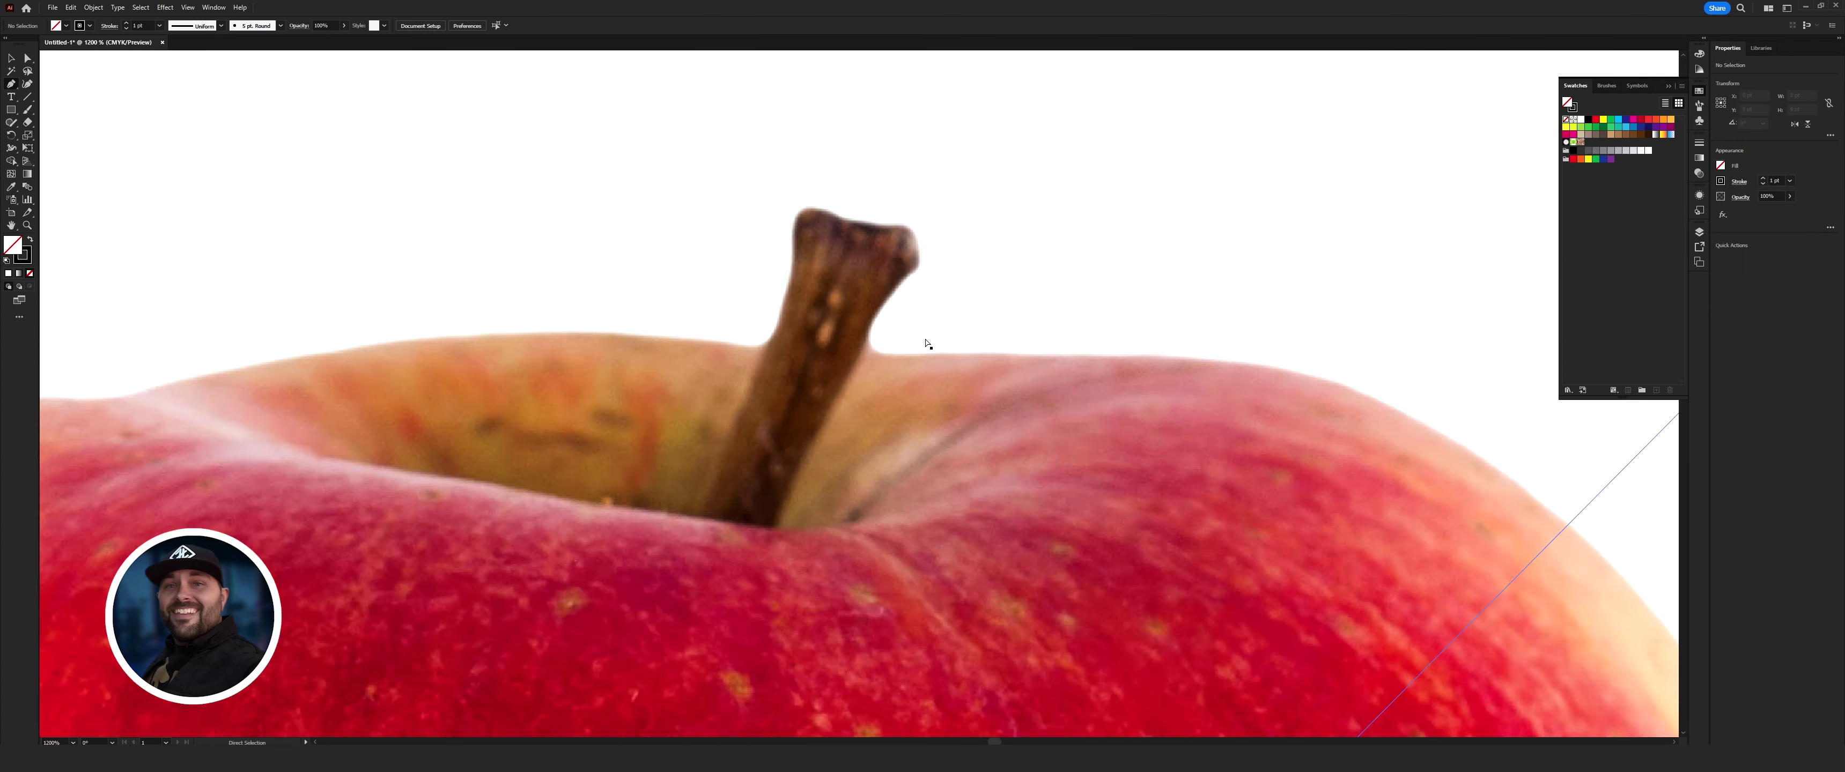
- Start a Pen path with an anchor point on the top edge of the apple's stem
{"action": "key", "text": "p"}
{"action": "scroll", "coordinate": [926, 342], "scroll_direction": "up", "scroll_amount": 2}
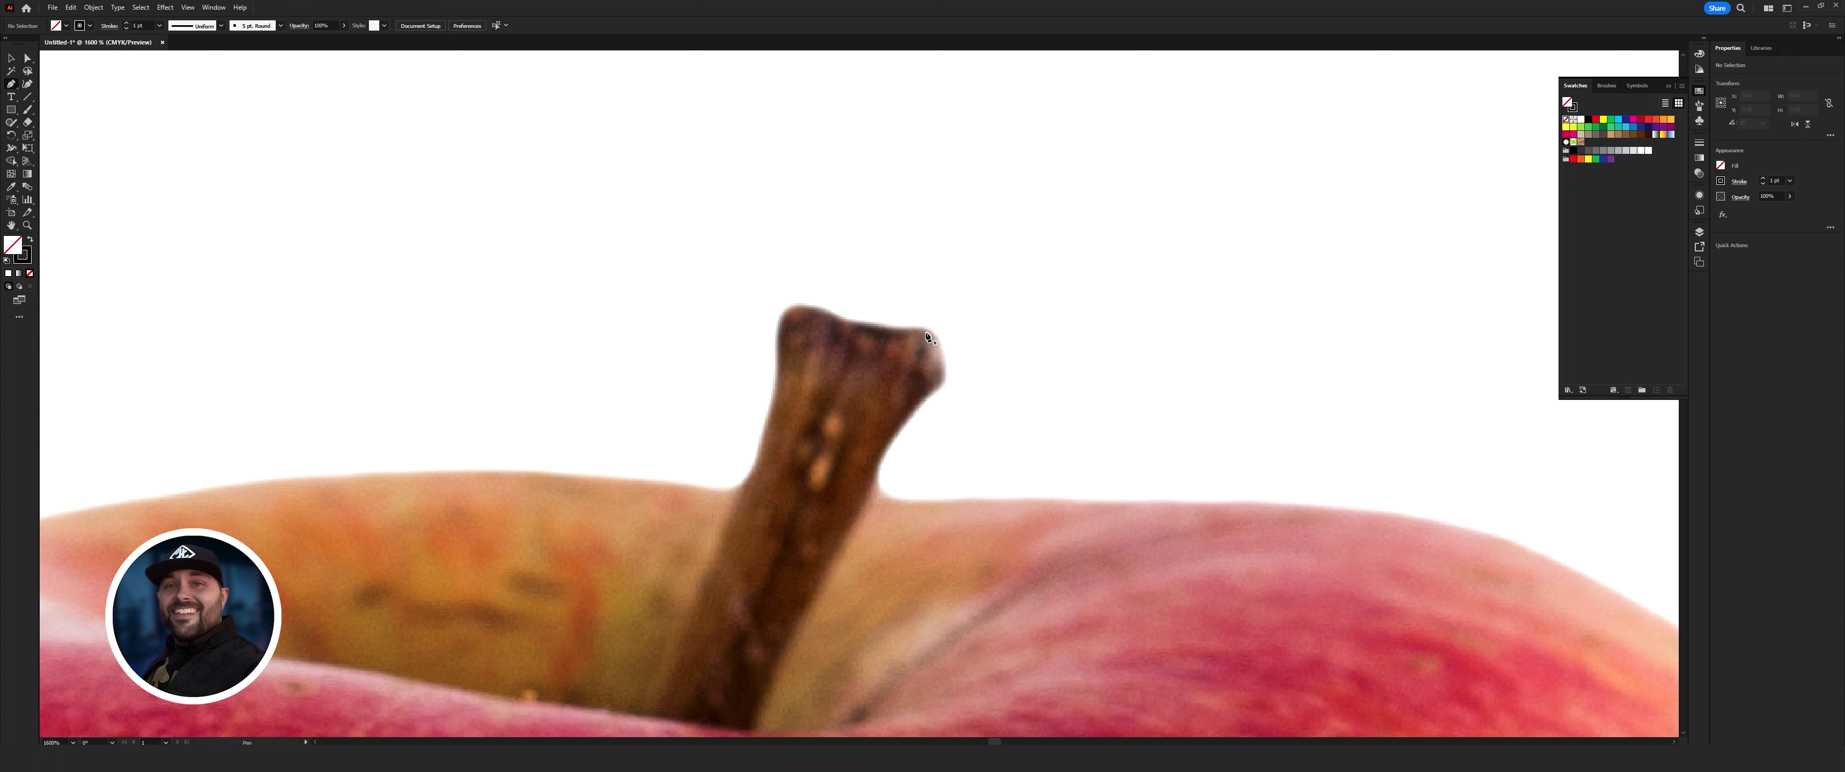
{"action": "left_click", "coordinate": [873, 326]}
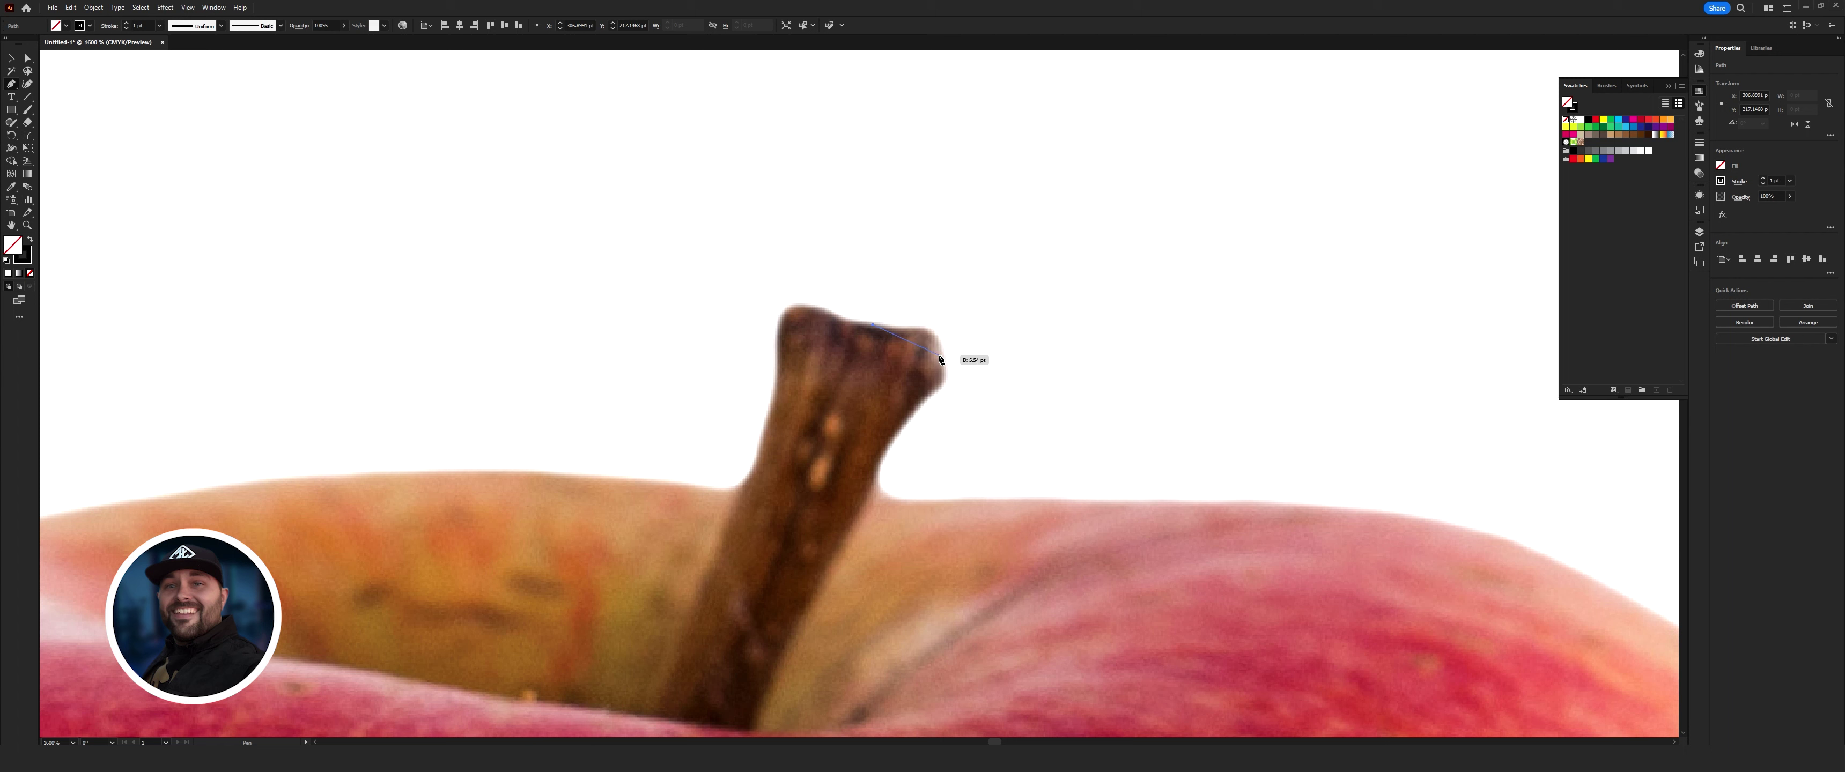
{"action": "left_click", "coordinate": [935, 395]}
{"action": "left_click_drag", "start_coordinate": [933, 397], "coordinate": [908, 427]}
{"action": "left_click_drag", "start_coordinate": [951, 381], "coordinate": [881, 459]}
{"action": "left_click_drag", "start_coordinate": [881, 461], "coordinate": [882, 460]}
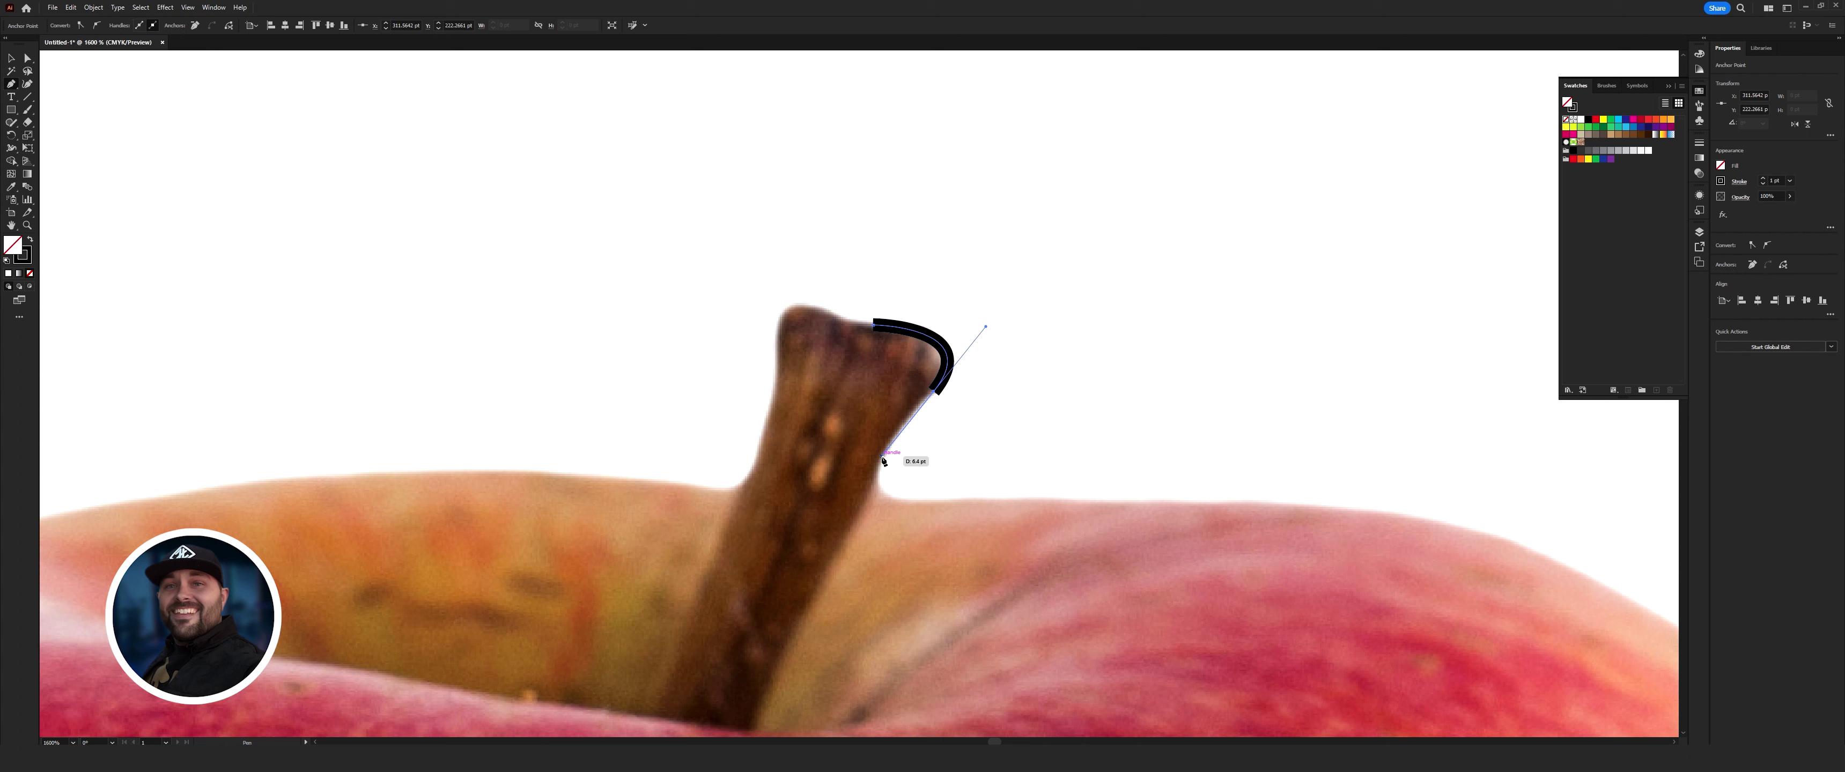
{"action": "key", "text": "ctrl+z"}
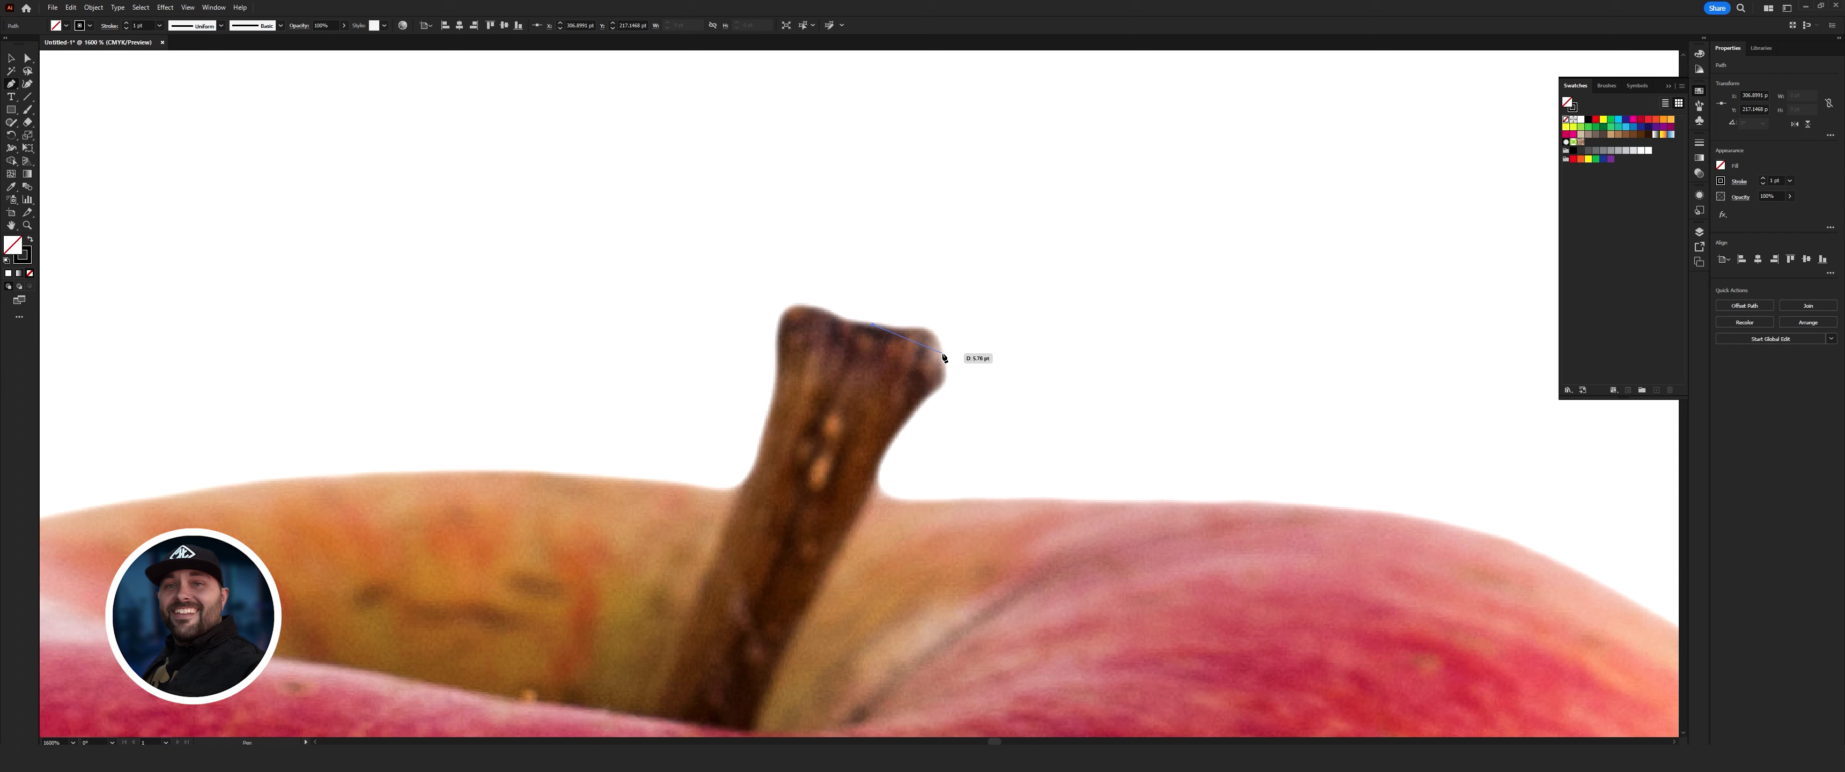
- Curve the path around the stem tip's right corner with a smooth anchor point
{"action": "left_click_drag", "start_coordinate": [944, 354], "coordinate": [940, 391]}
{"action": "mouse_move", "coordinate": [941, 393]}
{"action": "left_mouse_down"}
{"action": "mouse_move", "coordinate": [860, 529]}
{"action": "mouse_move", "coordinate": [1029, 130]}
{"action": "mouse_move", "coordinate": [1013, 380]}
{"action": "mouse_move", "coordinate": [925, 333]}
{"action": "mouse_move", "coordinate": [877, 394]}
{"action": "mouse_move", "coordinate": [943, 400]}
{"action": "mouse_move", "coordinate": [916, 405]}
{"action": "mouse_move", "coordinate": [944, 369]}
{"action": "mouse_move", "coordinate": [929, 388]}
{"action": "mouse_move", "coordinate": [947, 392]}
{"action": "left_mouse_up"}
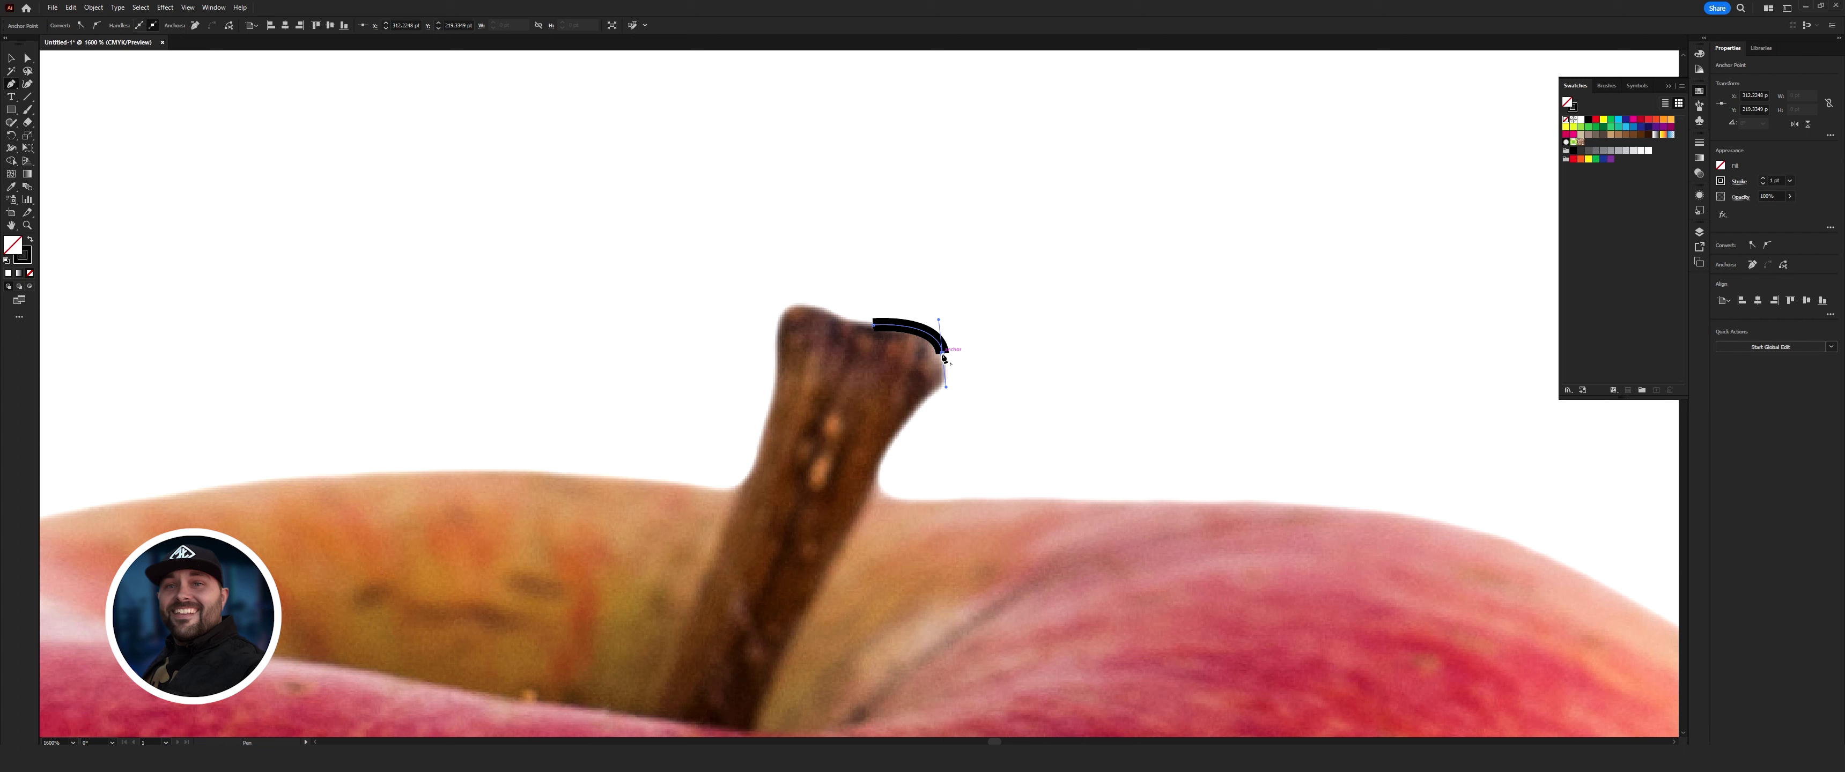
{"action": "left_click_drag", "start_coordinate": [942, 354], "coordinate": [982, 394]}
{"action": "mouse_move", "coordinate": [946, 410]}
{"action": "left_mouse_down"}
{"action": "mouse_move", "coordinate": [853, 443]}
{"action": "mouse_move", "coordinate": [1007, 431]}
{"action": "mouse_move", "coordinate": [952, 419]}
{"action": "mouse_move", "coordinate": [947, 399]}
{"action": "mouse_move", "coordinate": [967, 416]}
{"action": "mouse_move", "coordinate": [946, 387]}
{"action": "left_mouse_up"}
{"action": "key", "text": "ctrl"}
{"action": "left_click_drag", "start_coordinate": [918, 401], "coordinate": [912, 405]}
{"action": "left_click_drag", "start_coordinate": [909, 409], "coordinate": [909, 410]}
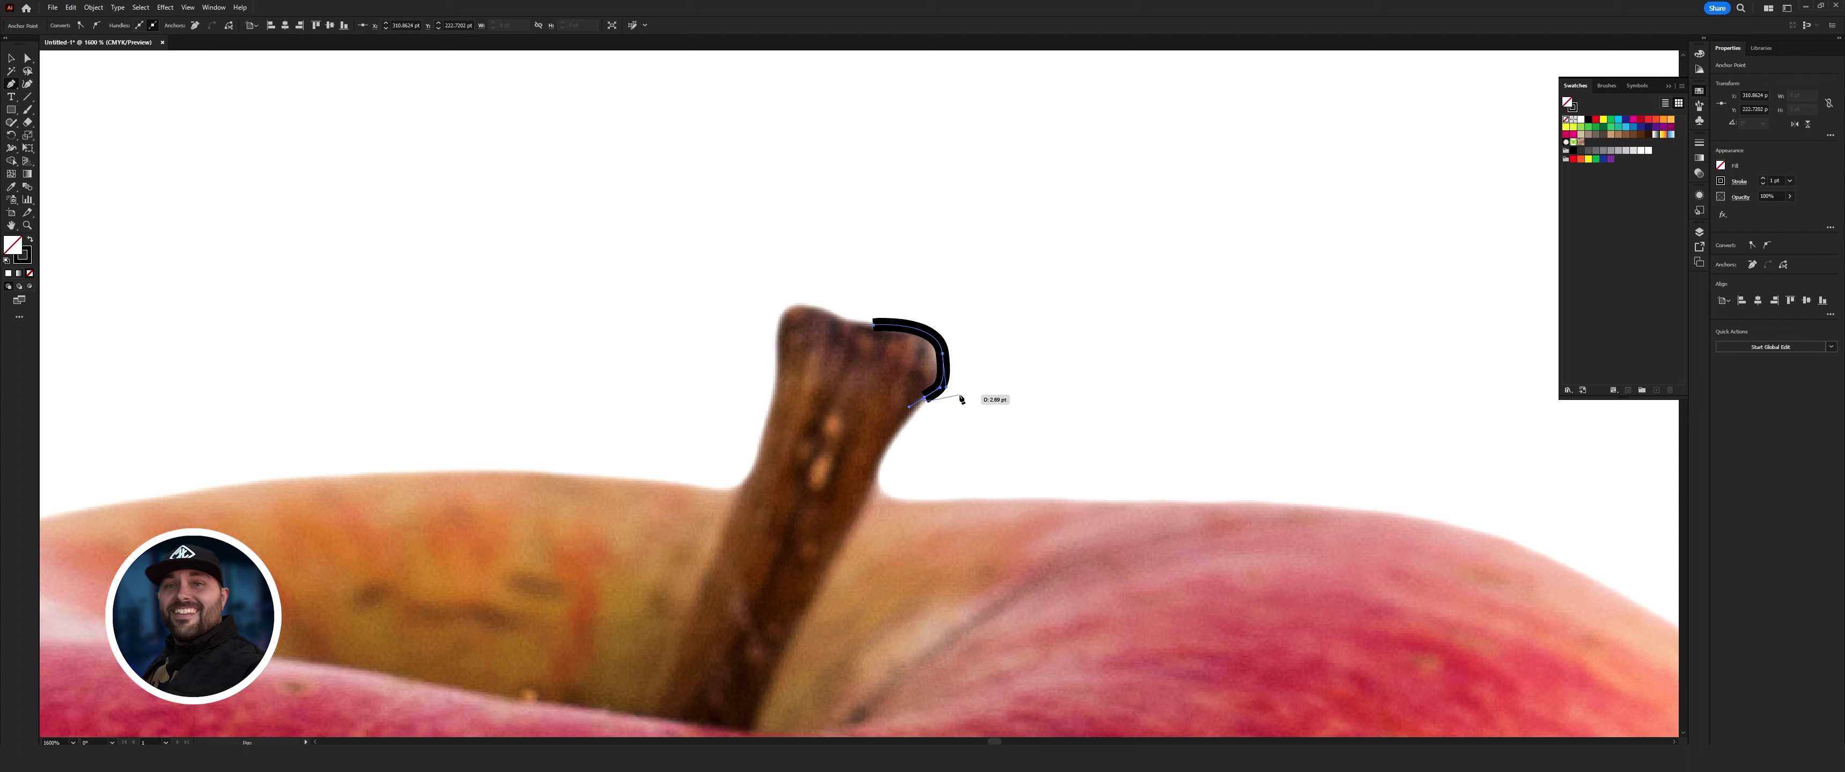
{"action": "key", "text": "ctrl+z"}
- Shorten the outgoing handle and trace the stem's right edge with smooth anchors below the tip and just above the apple
{"action": "left_click_drag", "start_coordinate": [946, 389], "coordinate": [946, 385]}
{"action": "left_click_drag", "start_coordinate": [946, 375], "coordinate": [930, 432]}
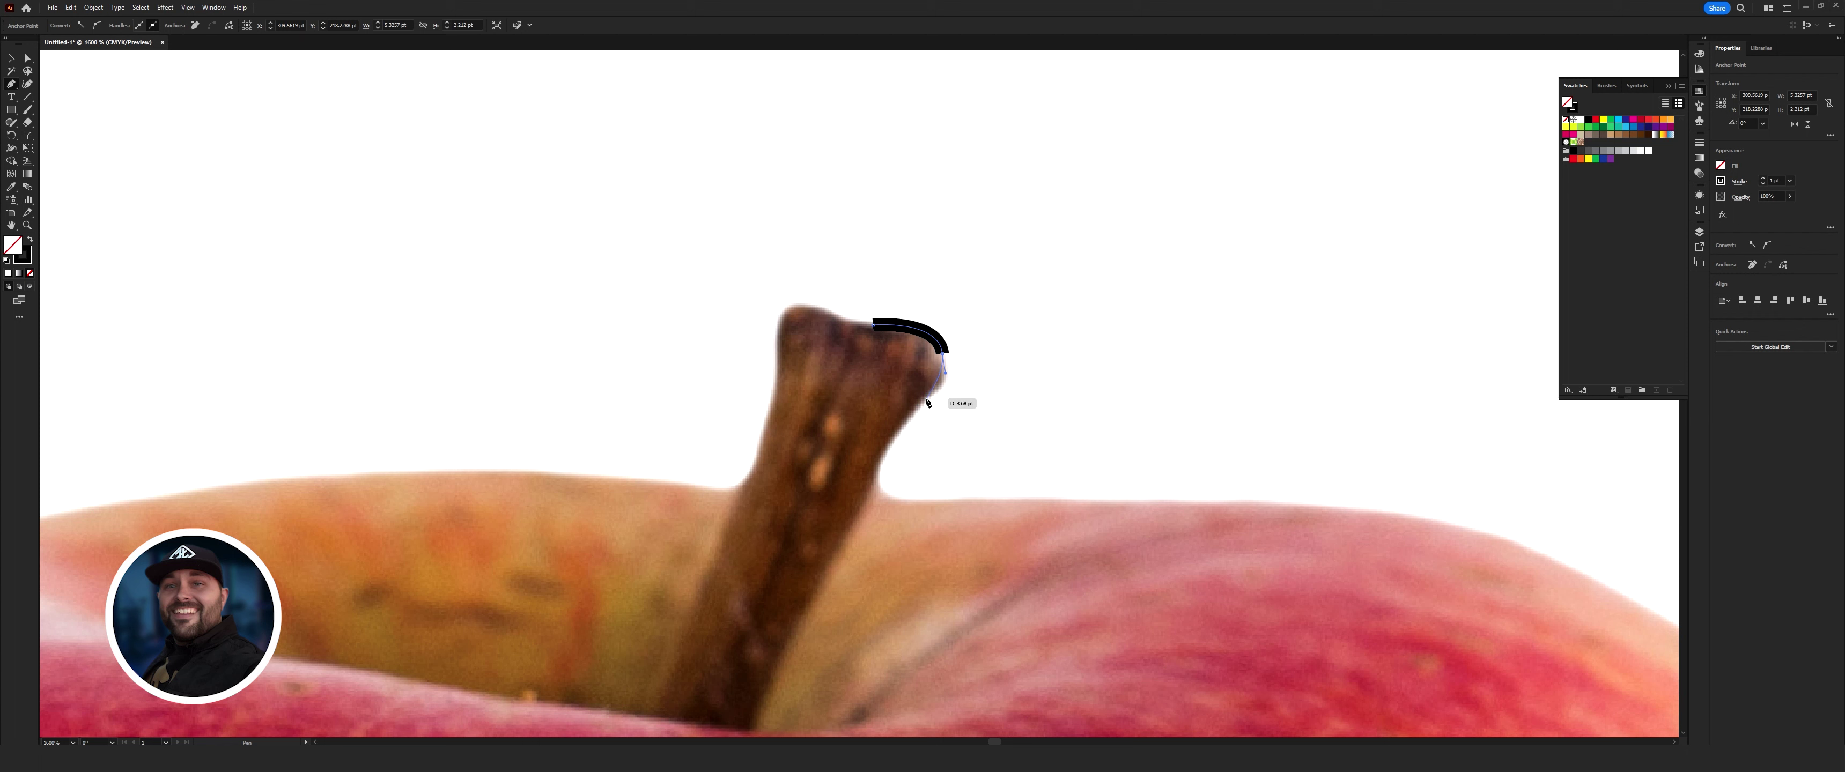
{"action": "left_click_drag", "start_coordinate": [922, 401], "coordinate": [904, 414]}
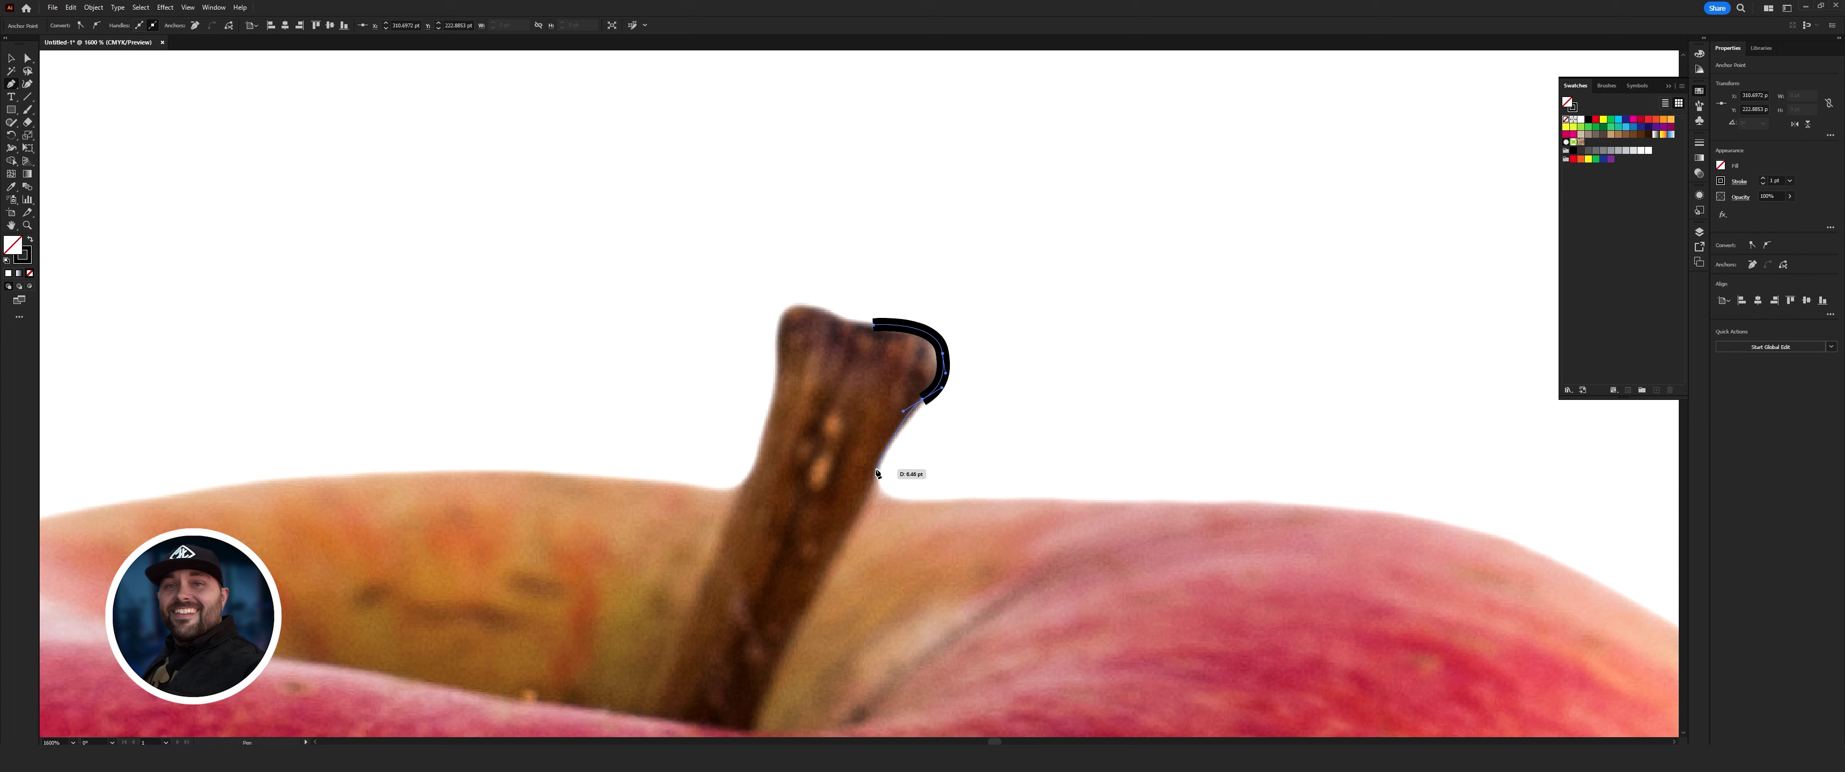
{"action": "left_click_drag", "start_coordinate": [876, 468], "coordinate": [873, 482]}
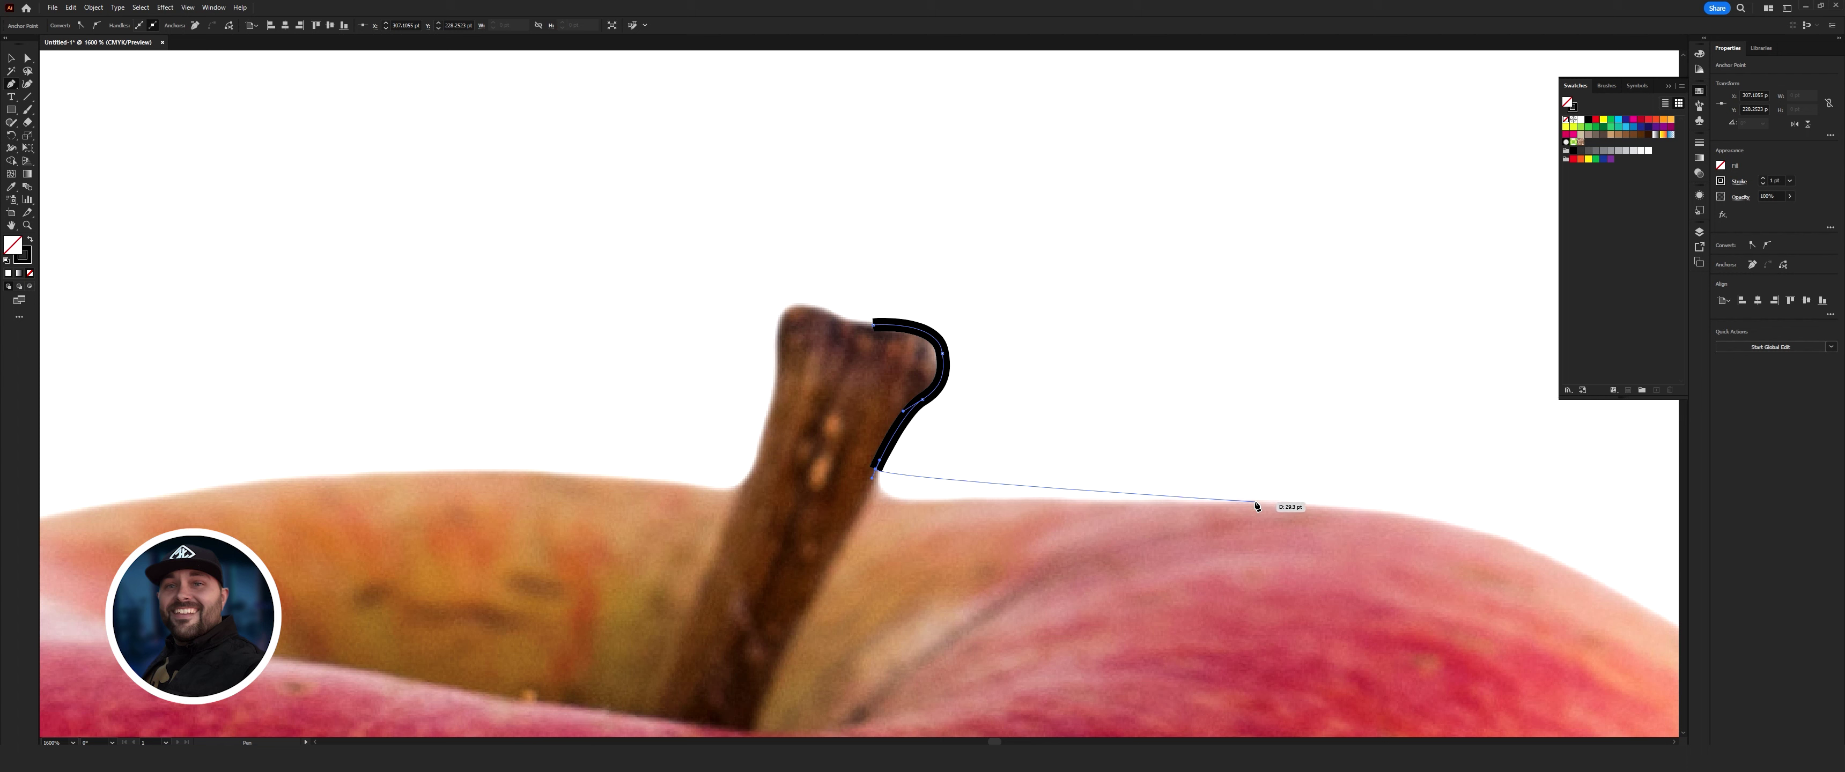
- Round the path from the stem's base onto the apple's top edge with a short curved segment
{"action": "left_click_drag", "start_coordinate": [1254, 502], "coordinate": [1663, 486]}
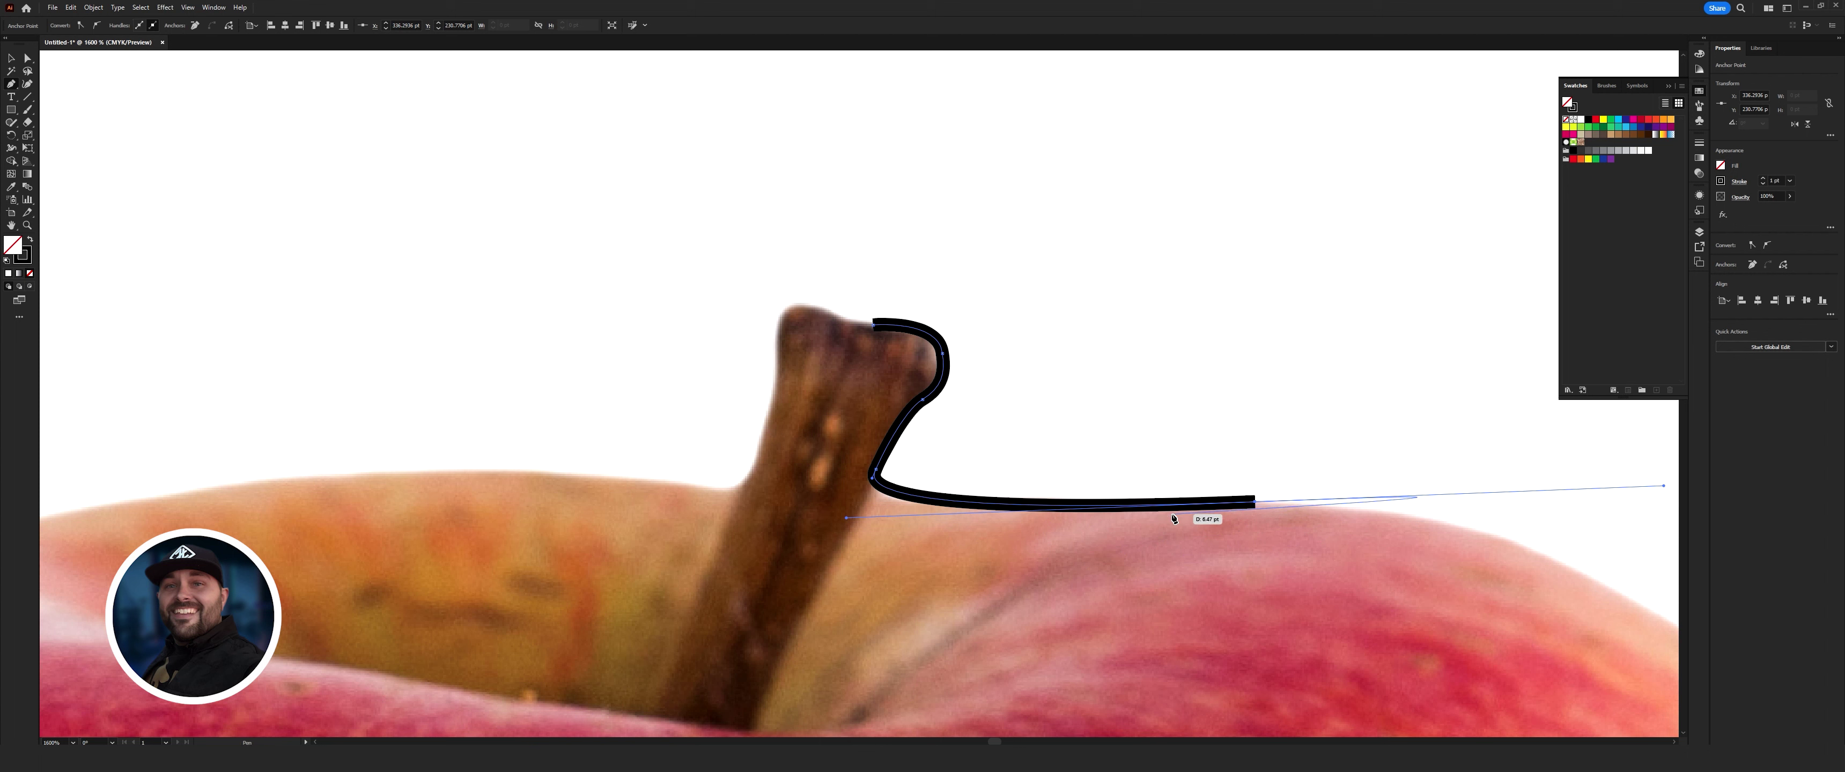
{"action": "key", "text": "ctrl+z"}
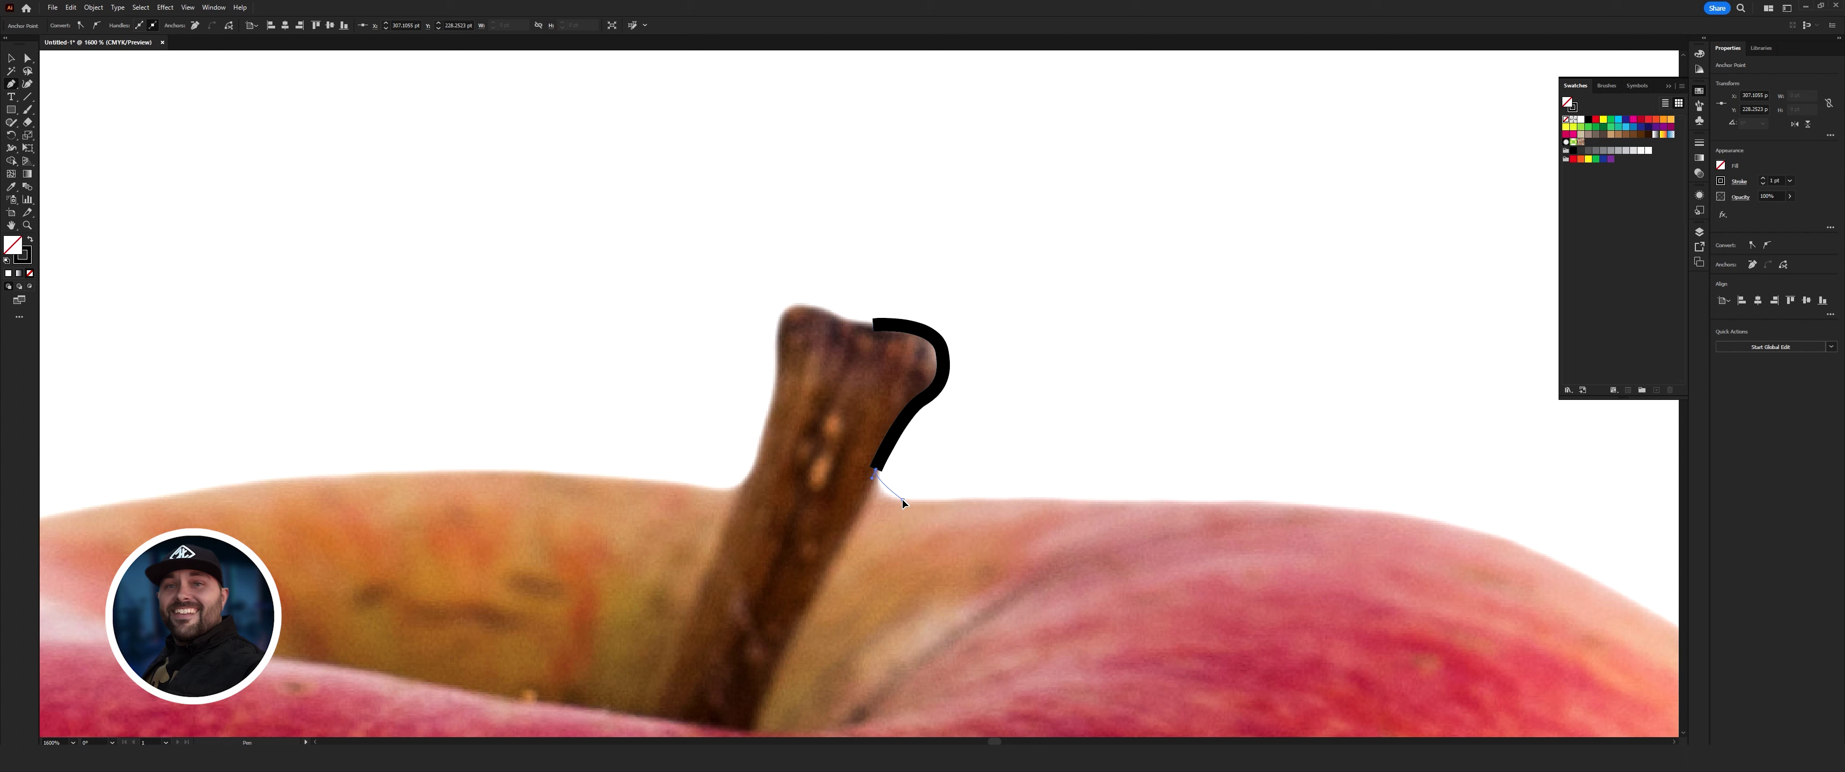
{"action": "left_click_drag", "start_coordinate": [903, 500], "coordinate": [924, 499]}
{"action": "left_click_drag", "start_coordinate": [931, 504], "coordinate": [931, 504]}
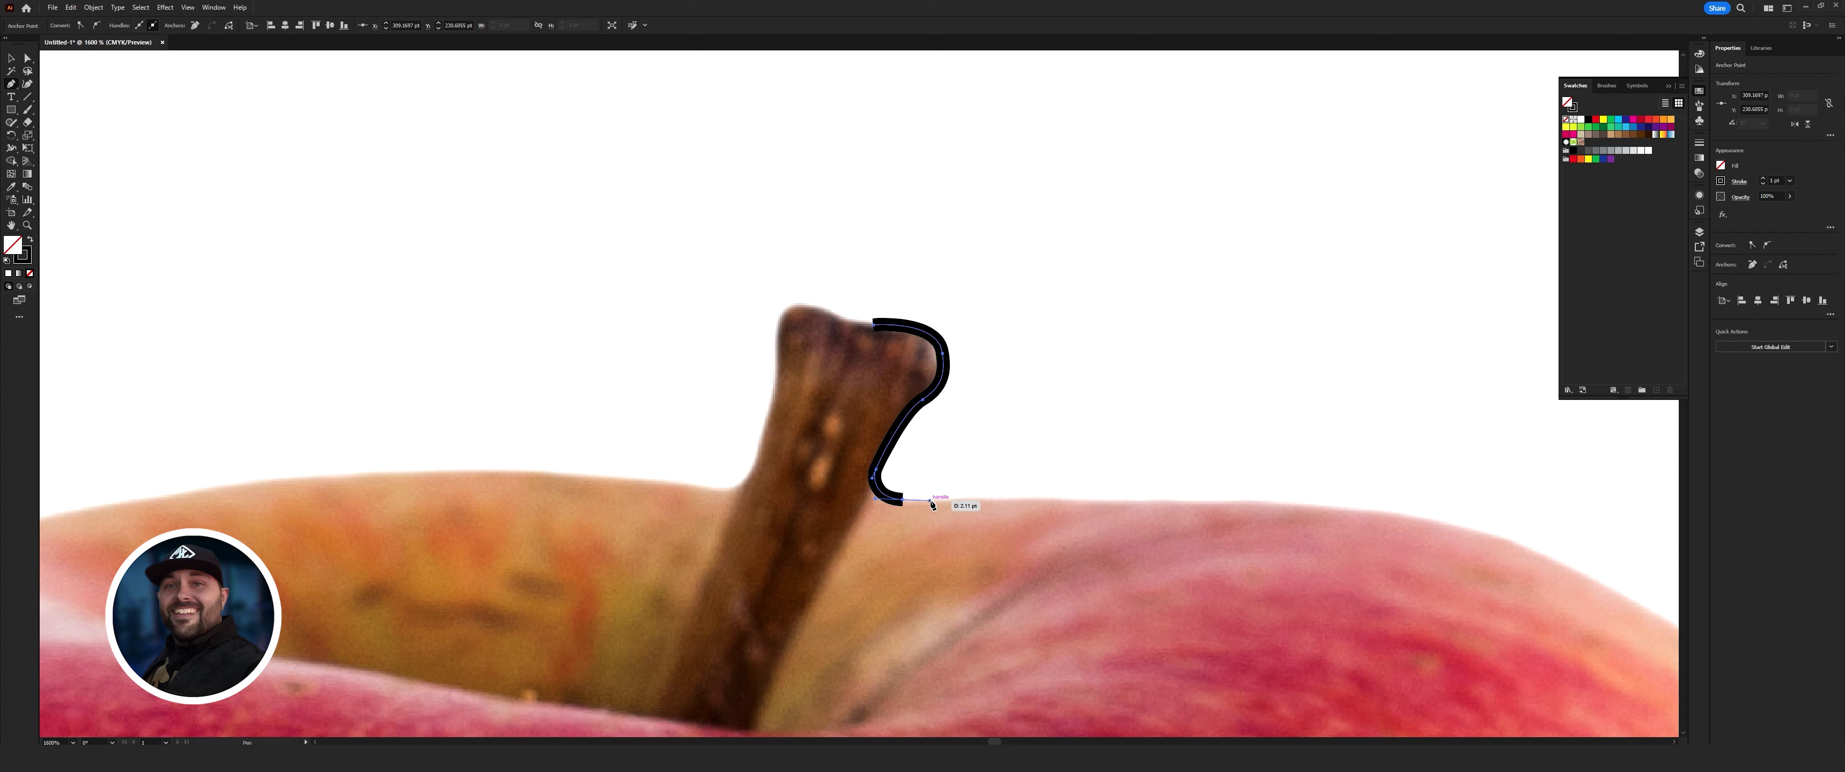
- Extend the path along the apple's top edge to a smooth anchor just before the right shoulder slopes down
{"action": "left_click_drag", "start_coordinate": [931, 504], "coordinate": [1386, 524]}
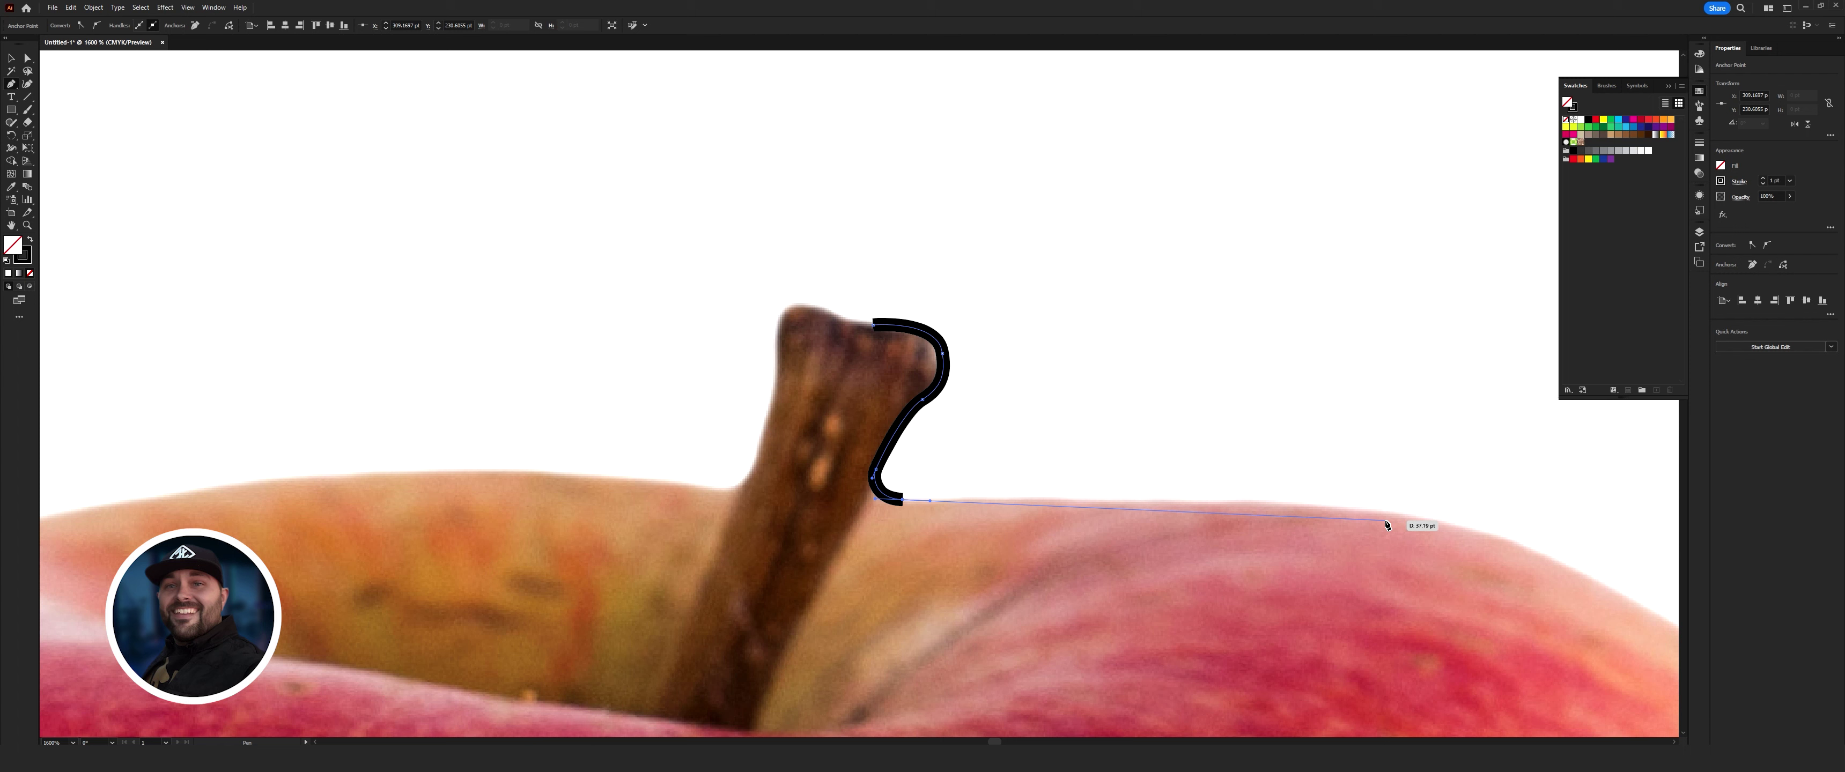
{"action": "left_click_drag", "start_coordinate": [1386, 524], "coordinate": [1050, 497]}
{"action": "scroll", "coordinate": [1050, 497], "scroll_direction": "down", "scroll_amount": 3}
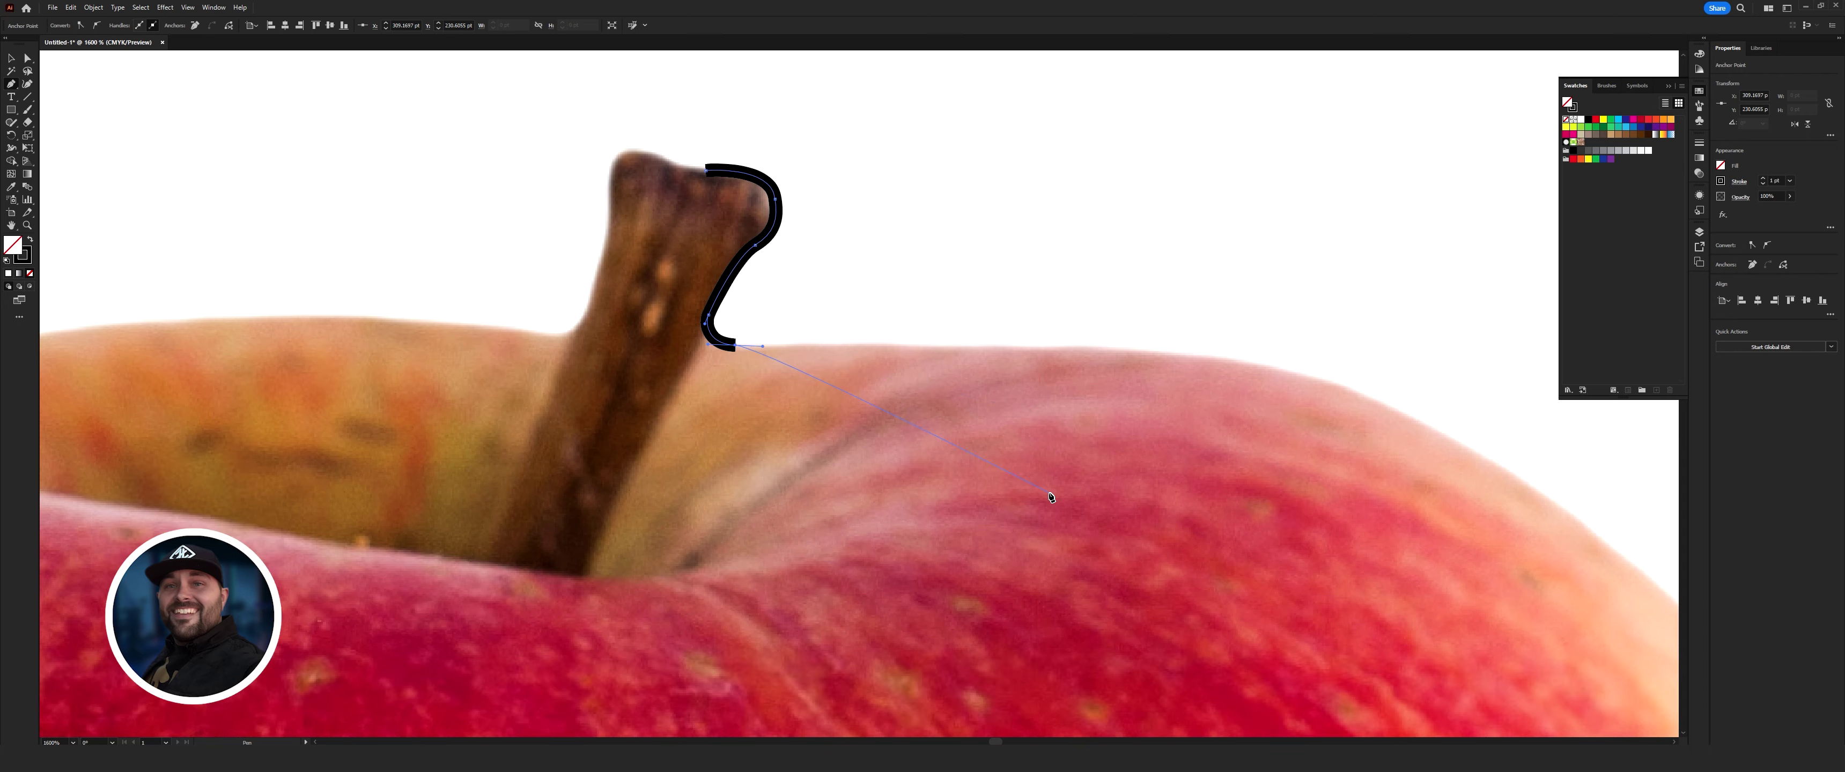
{"action": "scroll", "coordinate": [1000, 346], "scroll_direction": "down", "scroll_amount": 1}
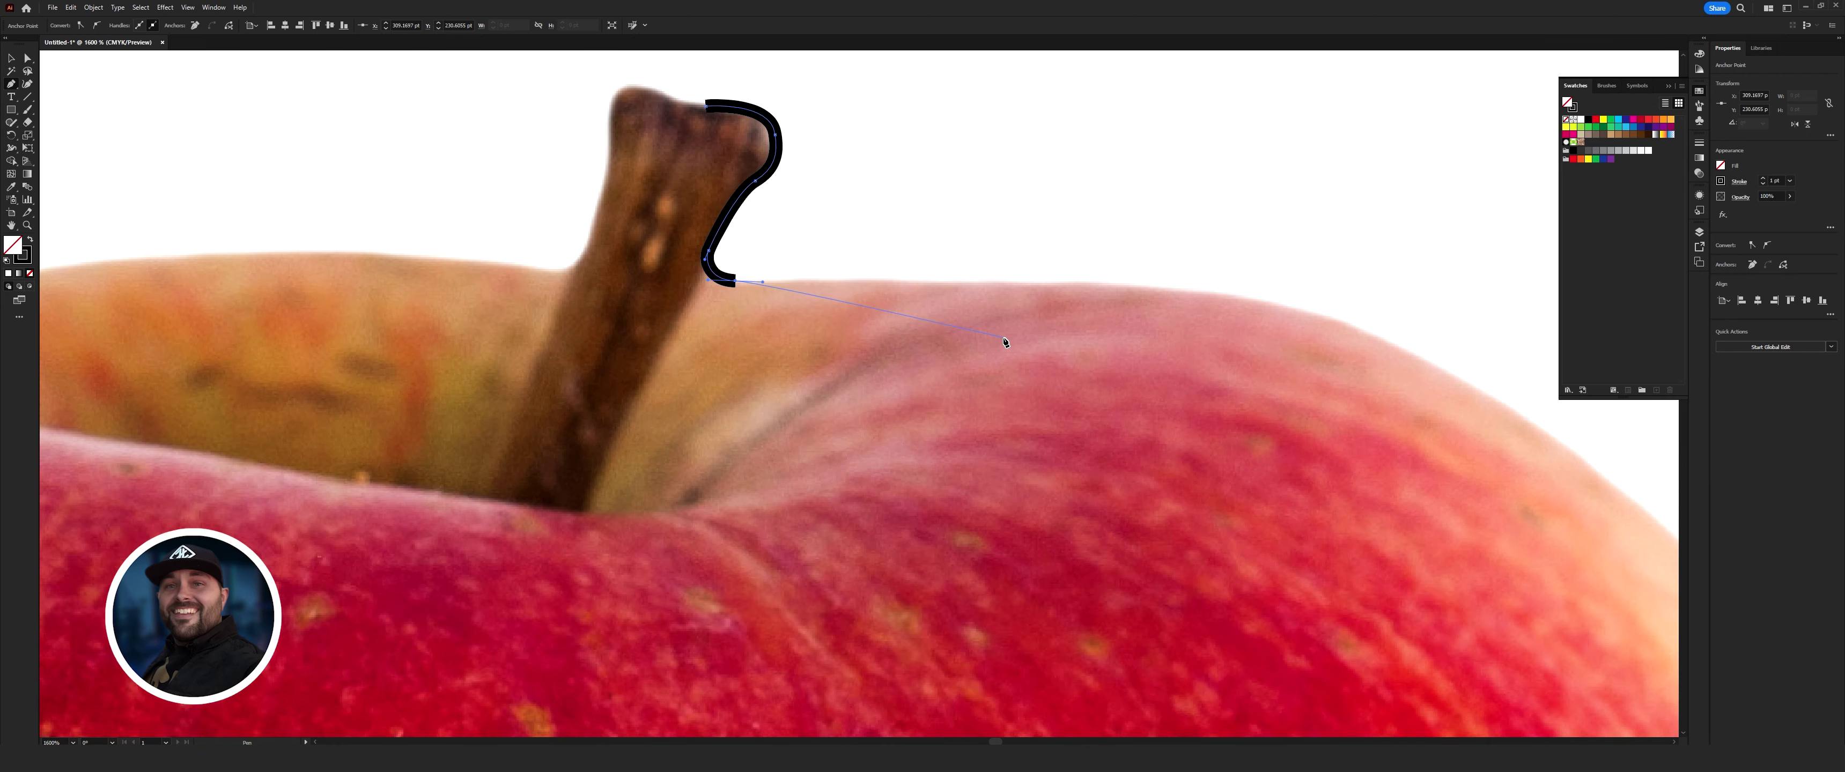
{"action": "left_click_drag", "start_coordinate": [1000, 346], "coordinate": [1000, 346]}
{"action": "left_click_drag", "start_coordinate": [1179, 292], "coordinate": [1281, 303]}
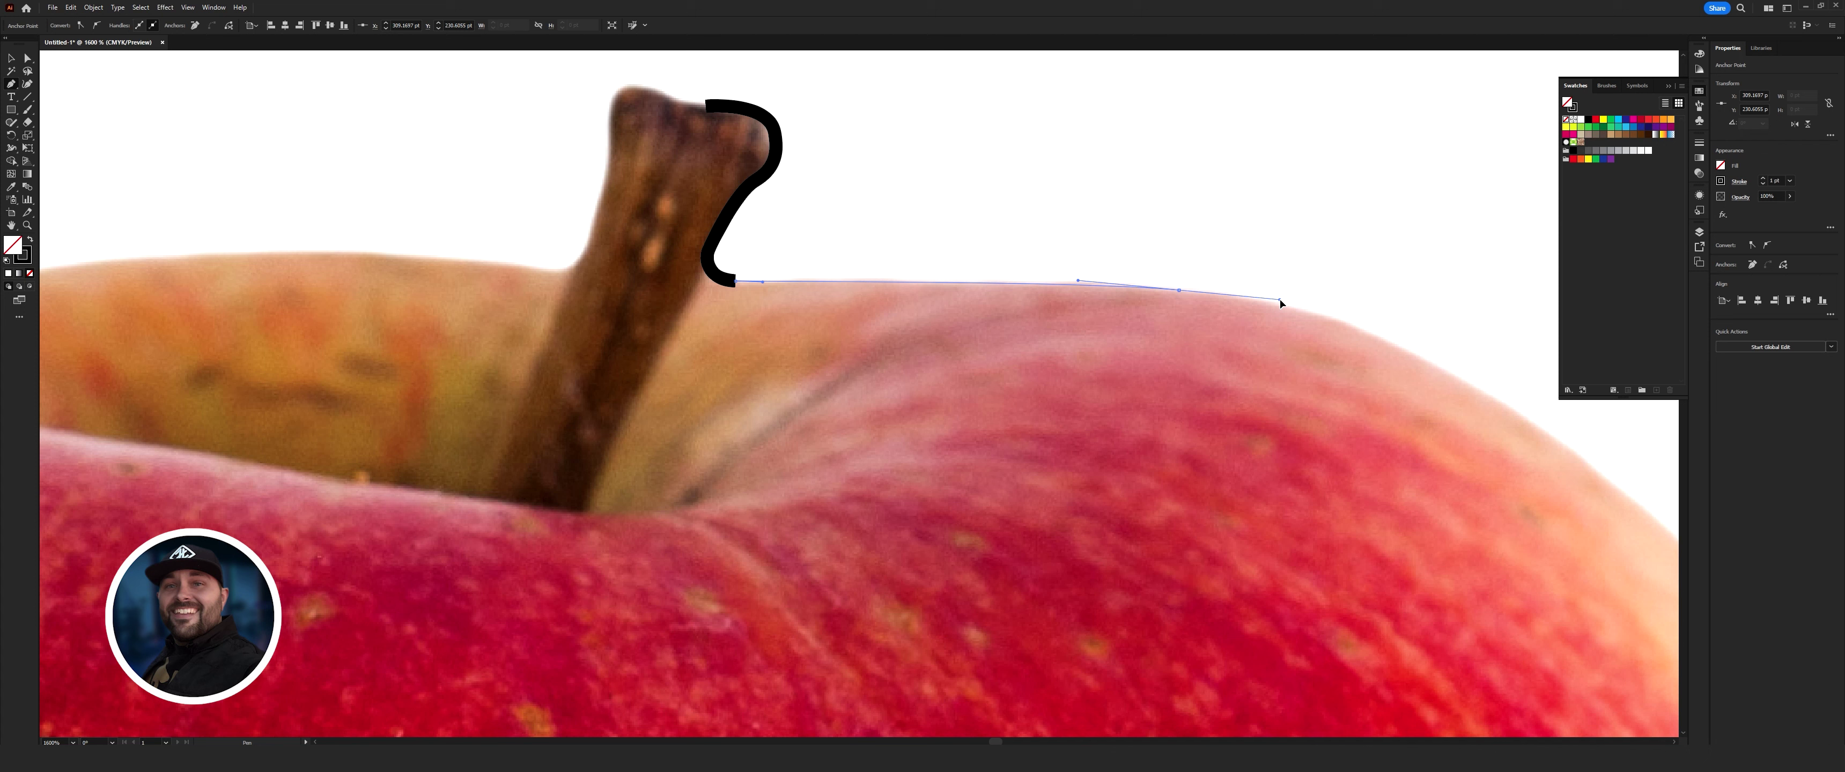
{"action": "left_click_drag", "start_coordinate": [1281, 303], "coordinate": [1281, 304]}
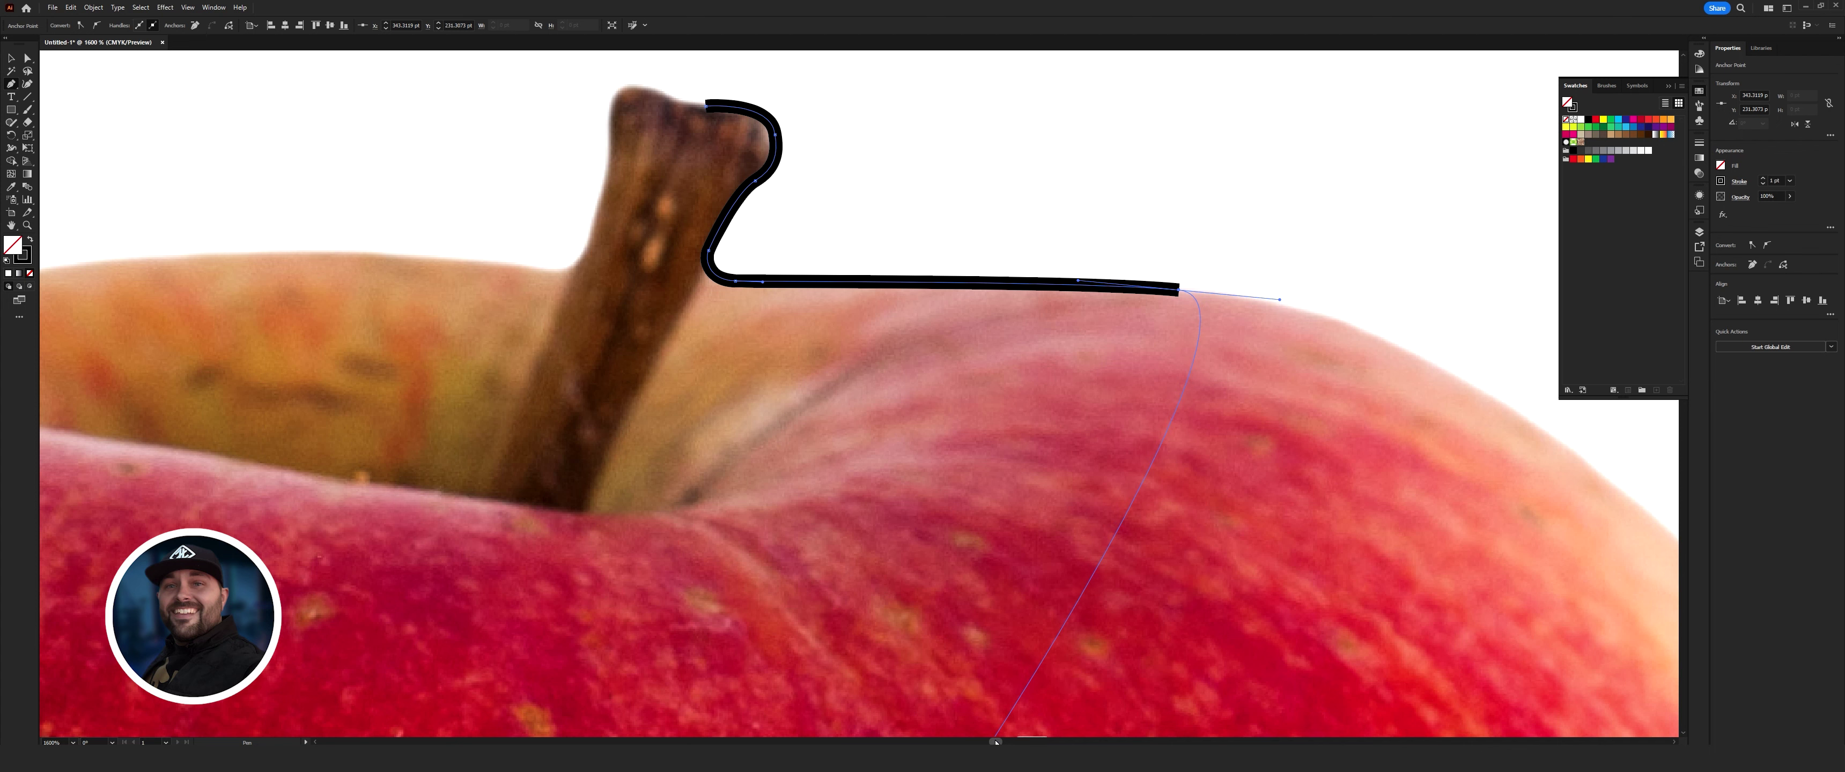
- Examine the apple's right contour from the shoulder down to the base for placing the next anchor
{"action": "scroll", "coordinate": [996, 741], "scroll_direction": "right", "scroll_amount": 10}
{"action": "scroll", "coordinate": [995, 741], "scroll_direction": "left", "scroll_amount": 3}
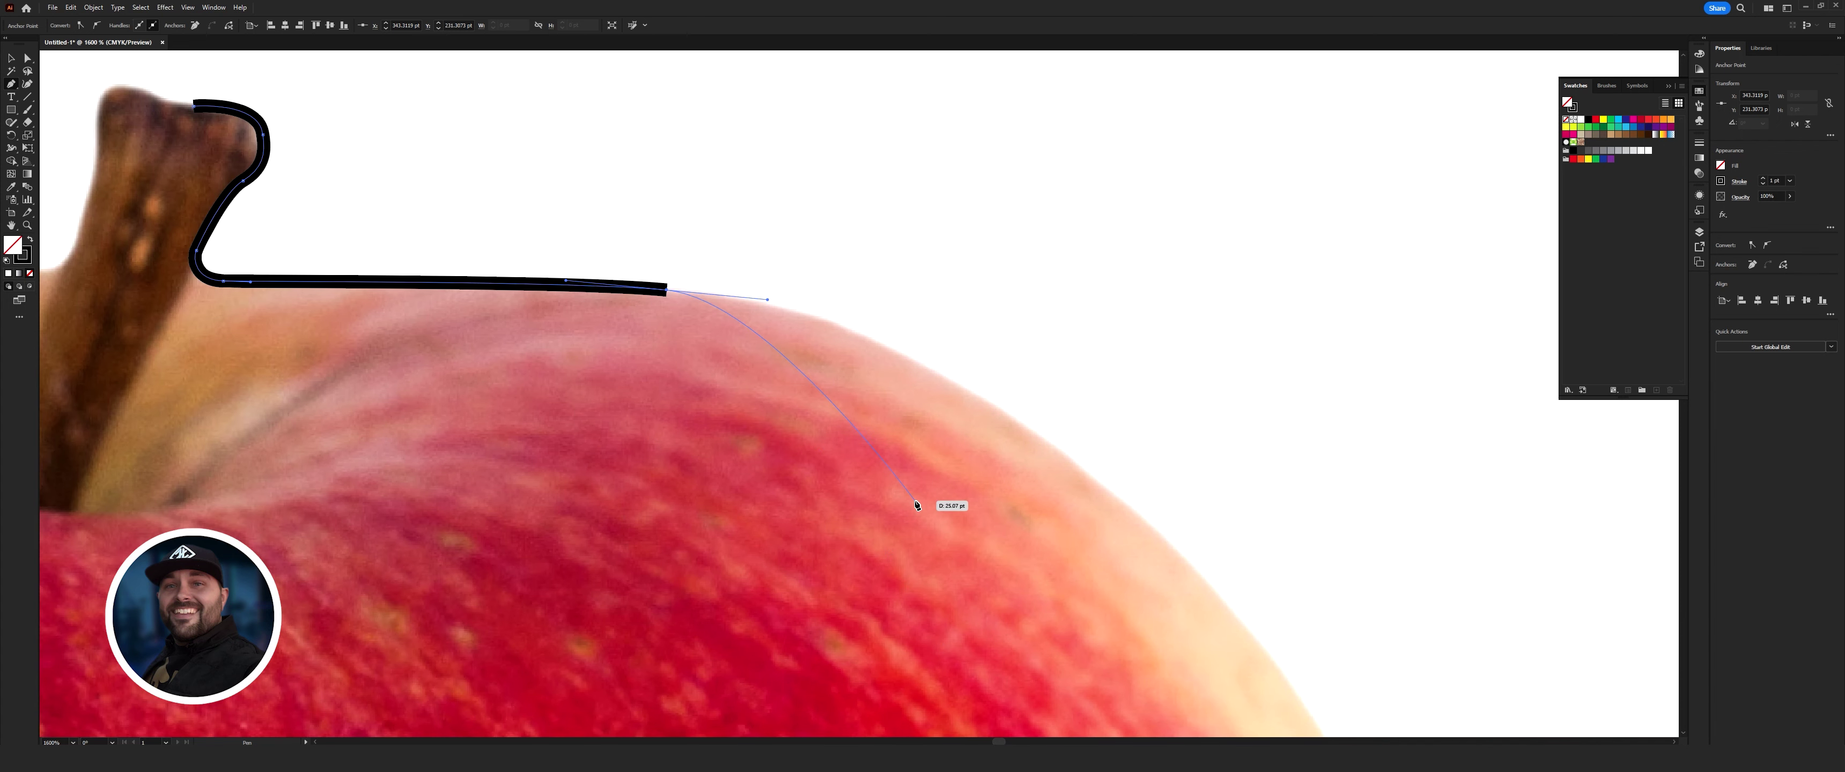
{"action": "scroll", "coordinate": [917, 506], "scroll_direction": "down", "scroll_amount": 5}
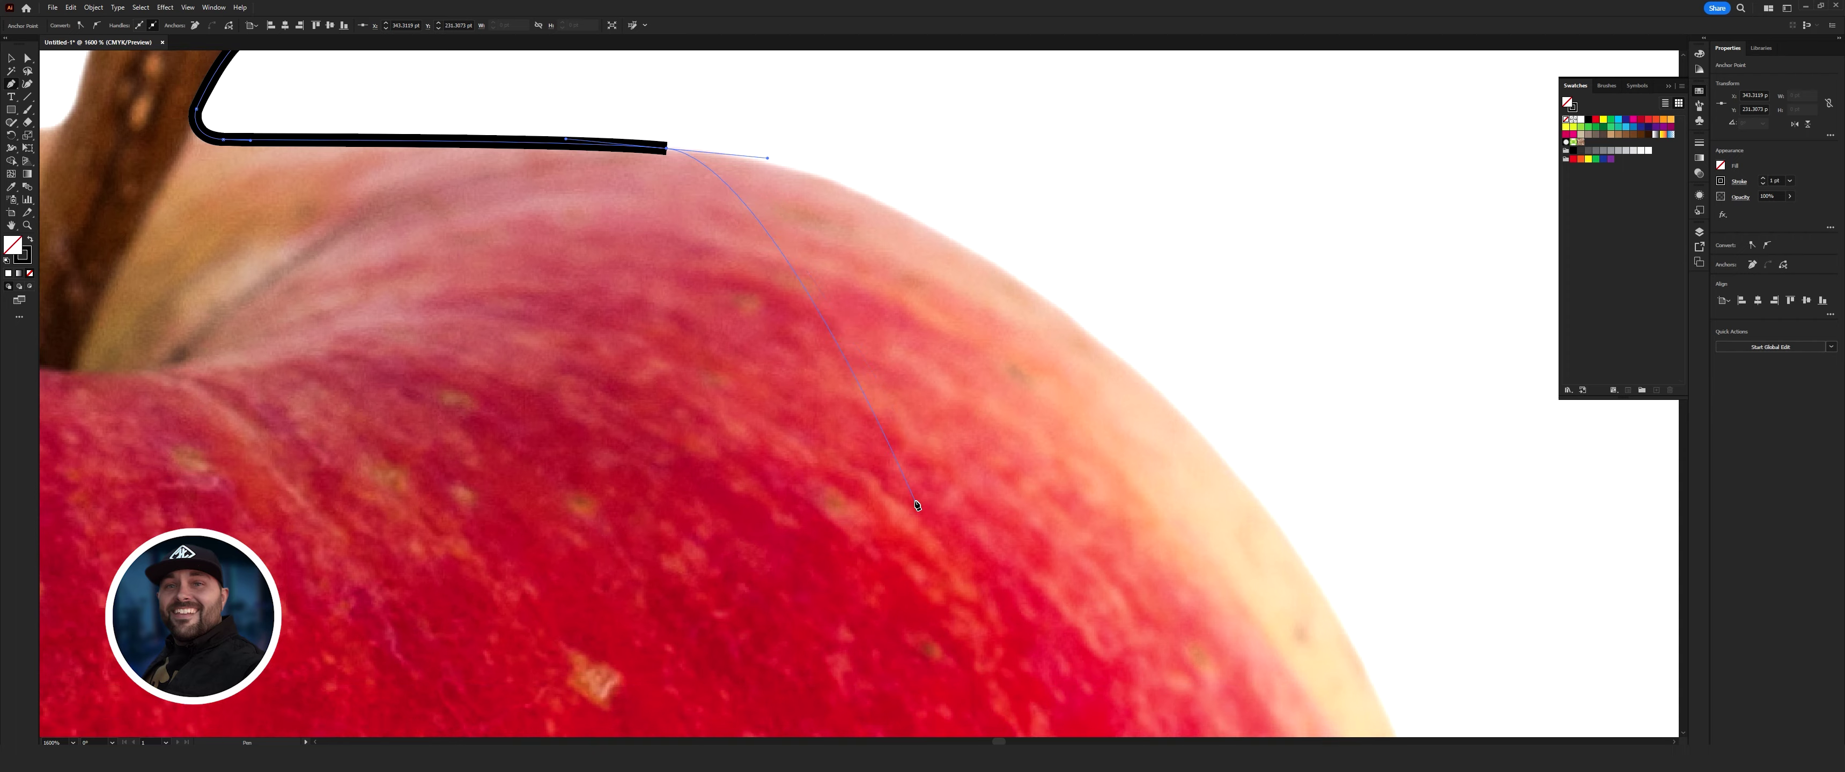
{"action": "scroll", "coordinate": [917, 505], "scroll_direction": "down", "scroll_amount": 1}
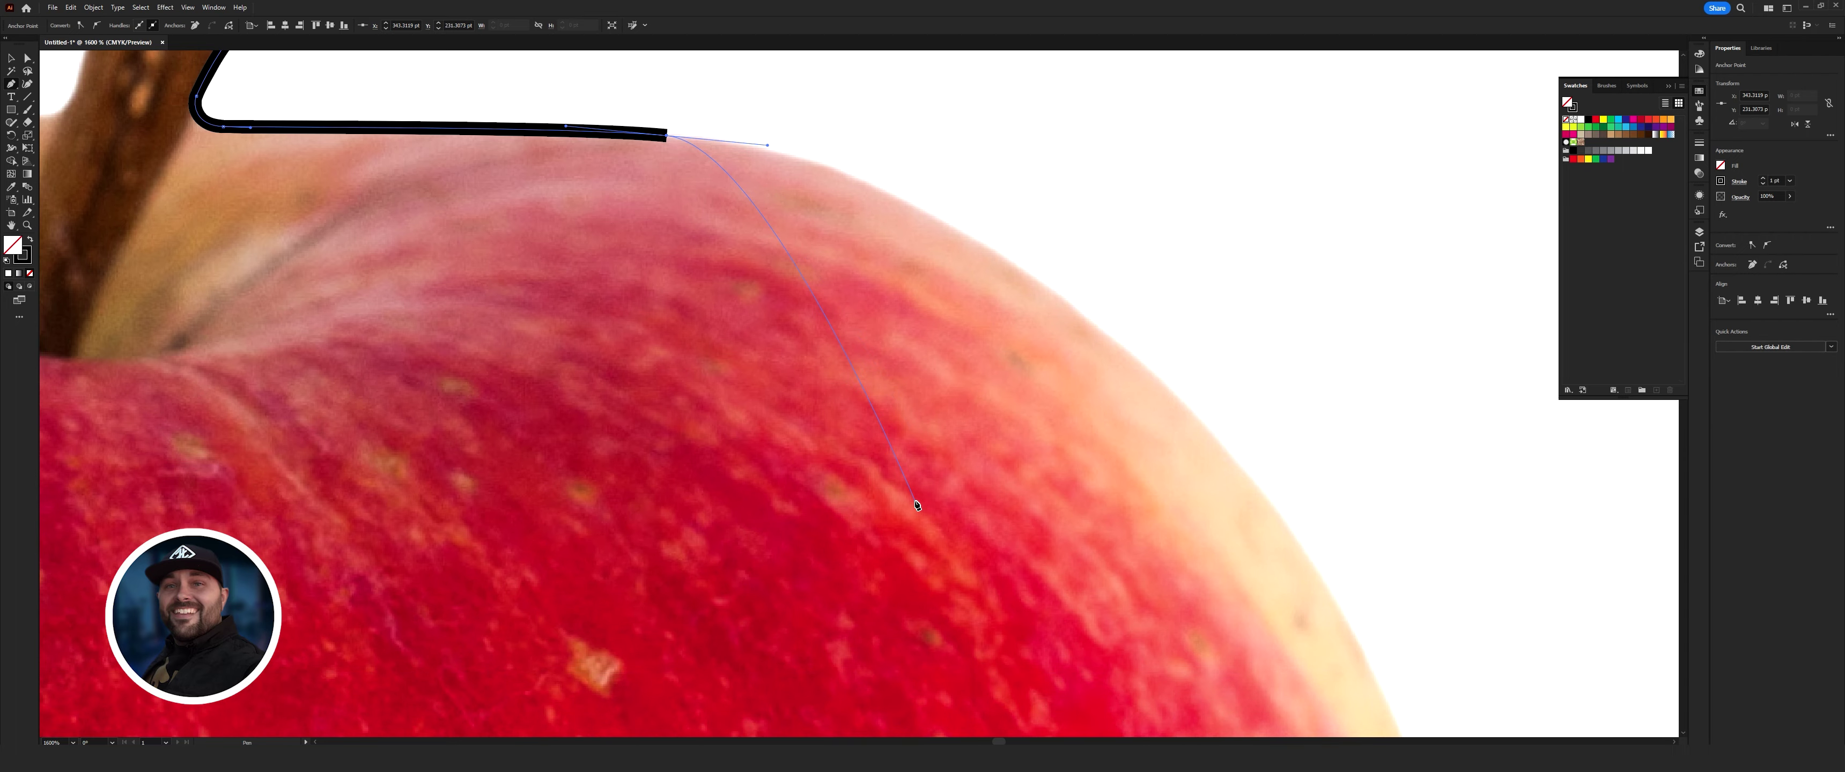
{"action": "scroll", "coordinate": [918, 506], "scroll_direction": "down", "scroll_amount": 6}
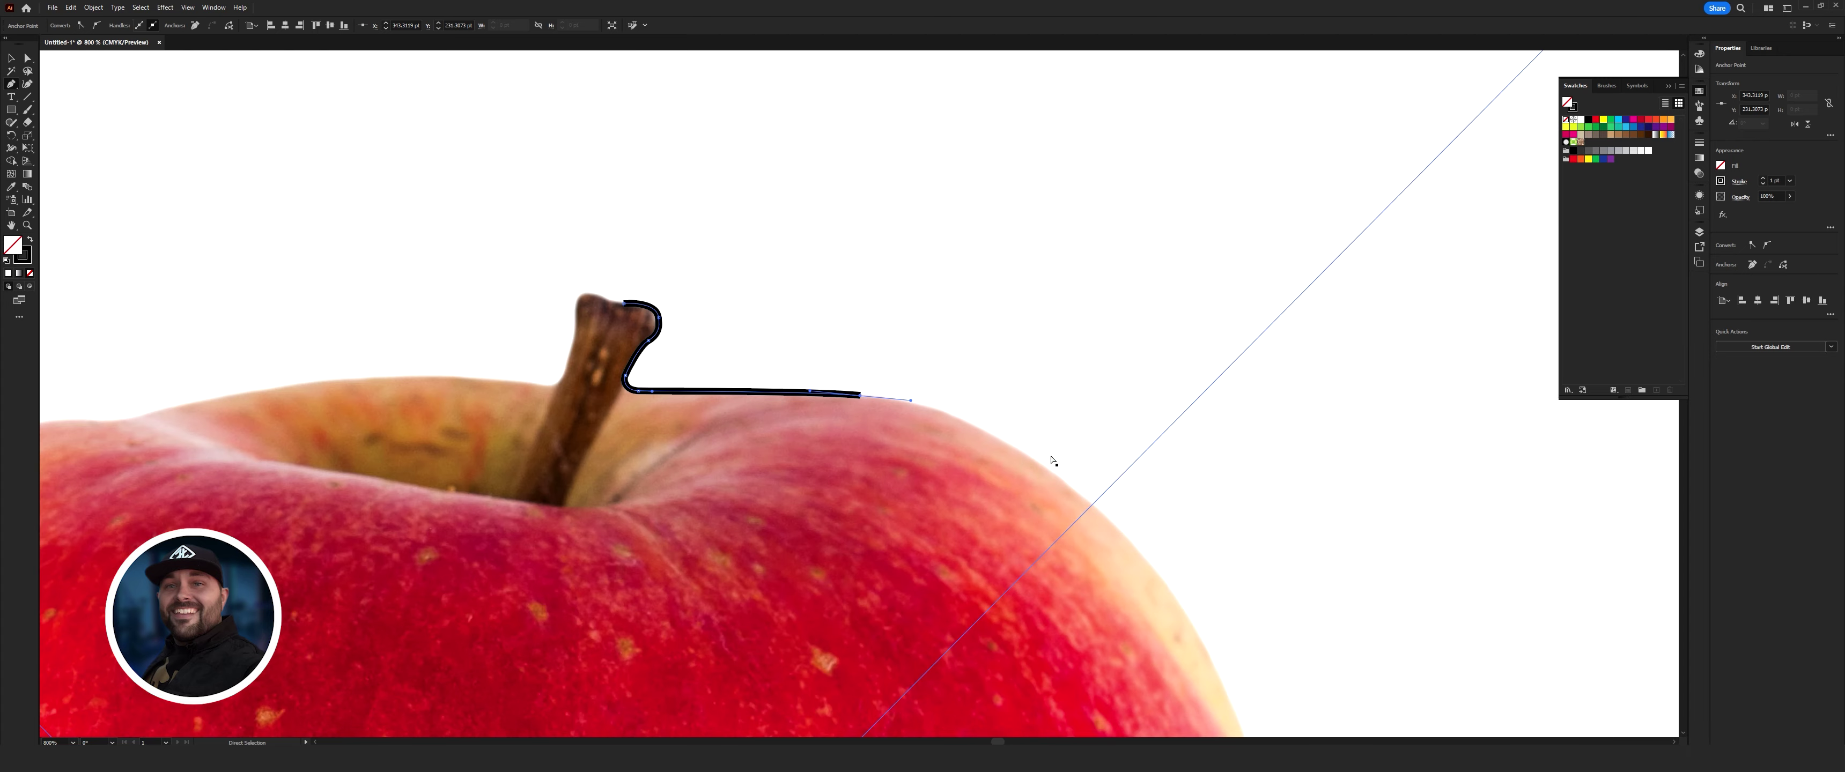
{"action": "scroll", "coordinate": [1061, 451], "scroll_direction": "down", "scroll_amount": 5}
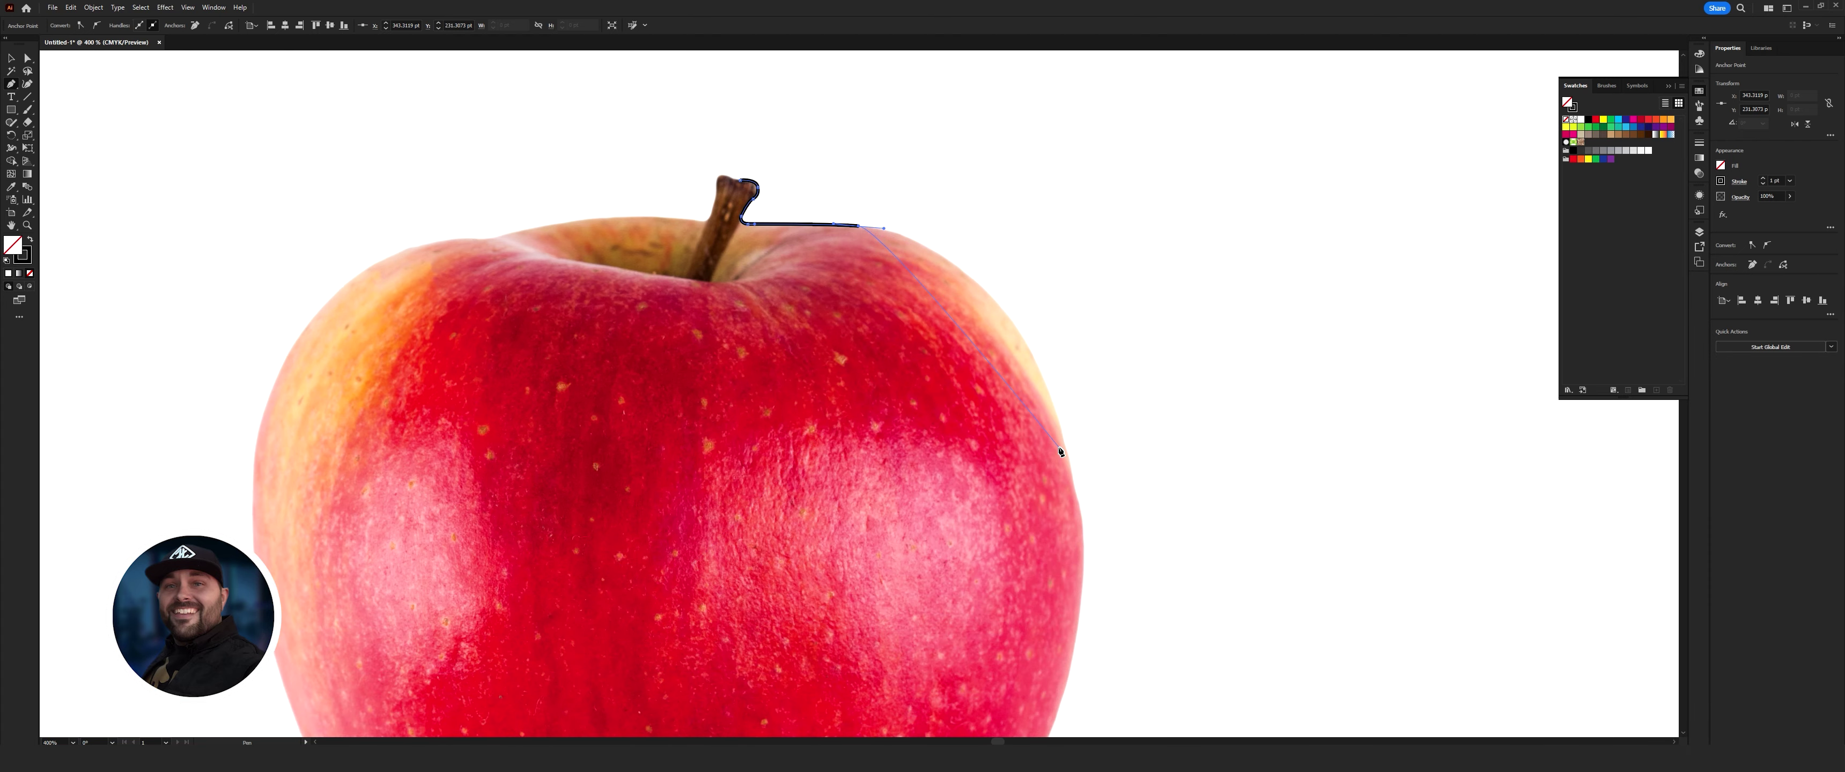
{"action": "scroll", "coordinate": [1061, 451], "scroll_direction": "down", "scroll_amount": 4}
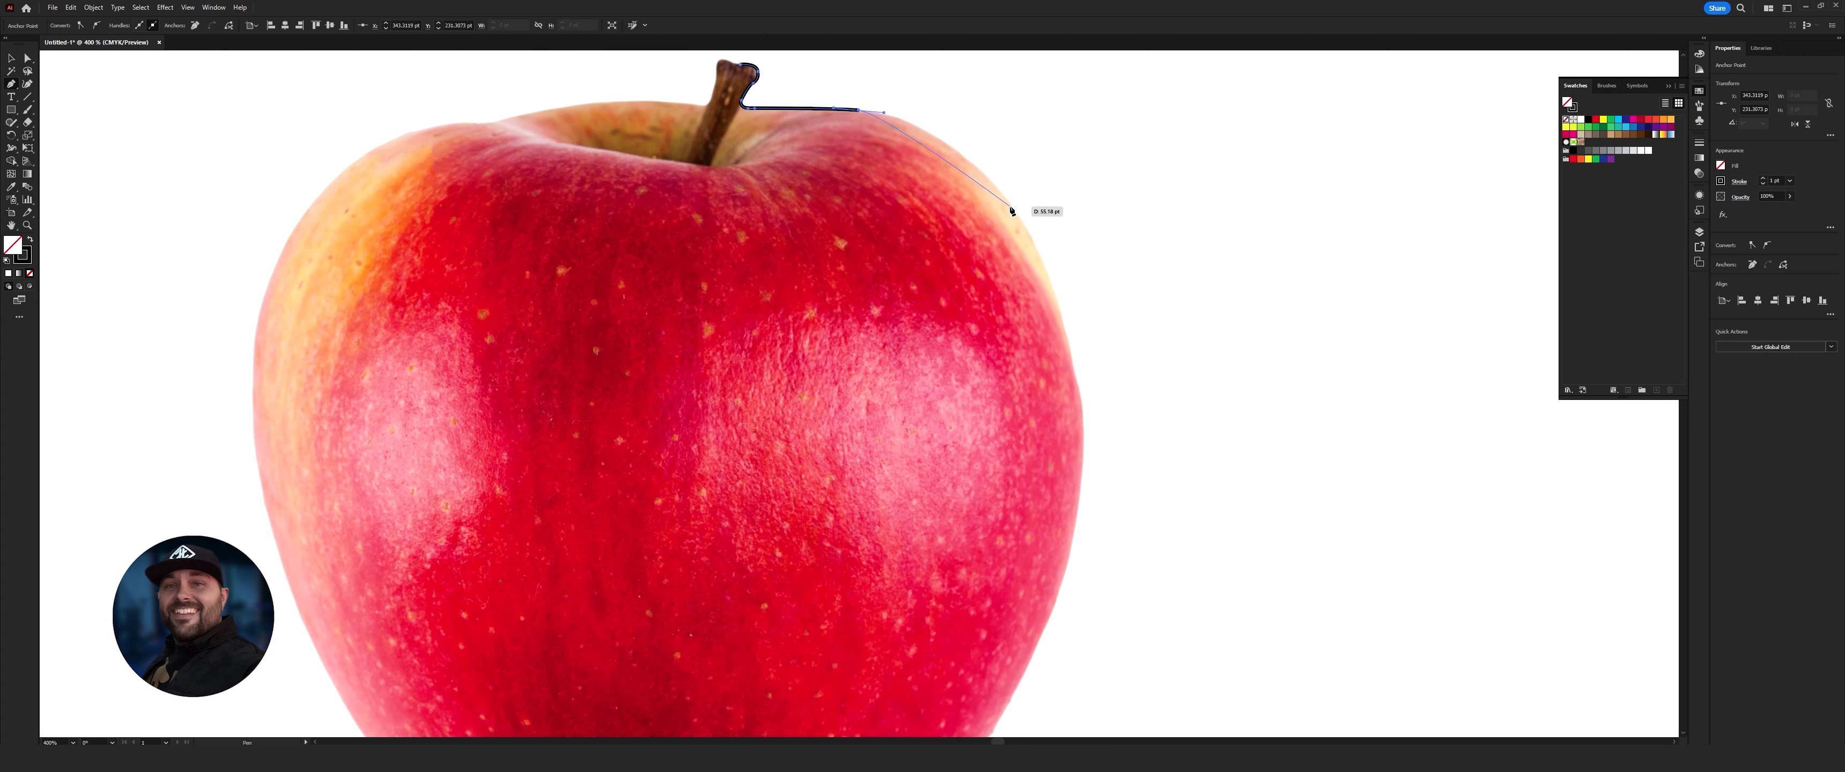
{"action": "scroll", "coordinate": [1020, 226], "scroll_direction": "down", "scroll_amount": 4}
{"action": "scroll", "coordinate": [1021, 228], "scroll_direction": "up", "scroll_amount": 3}
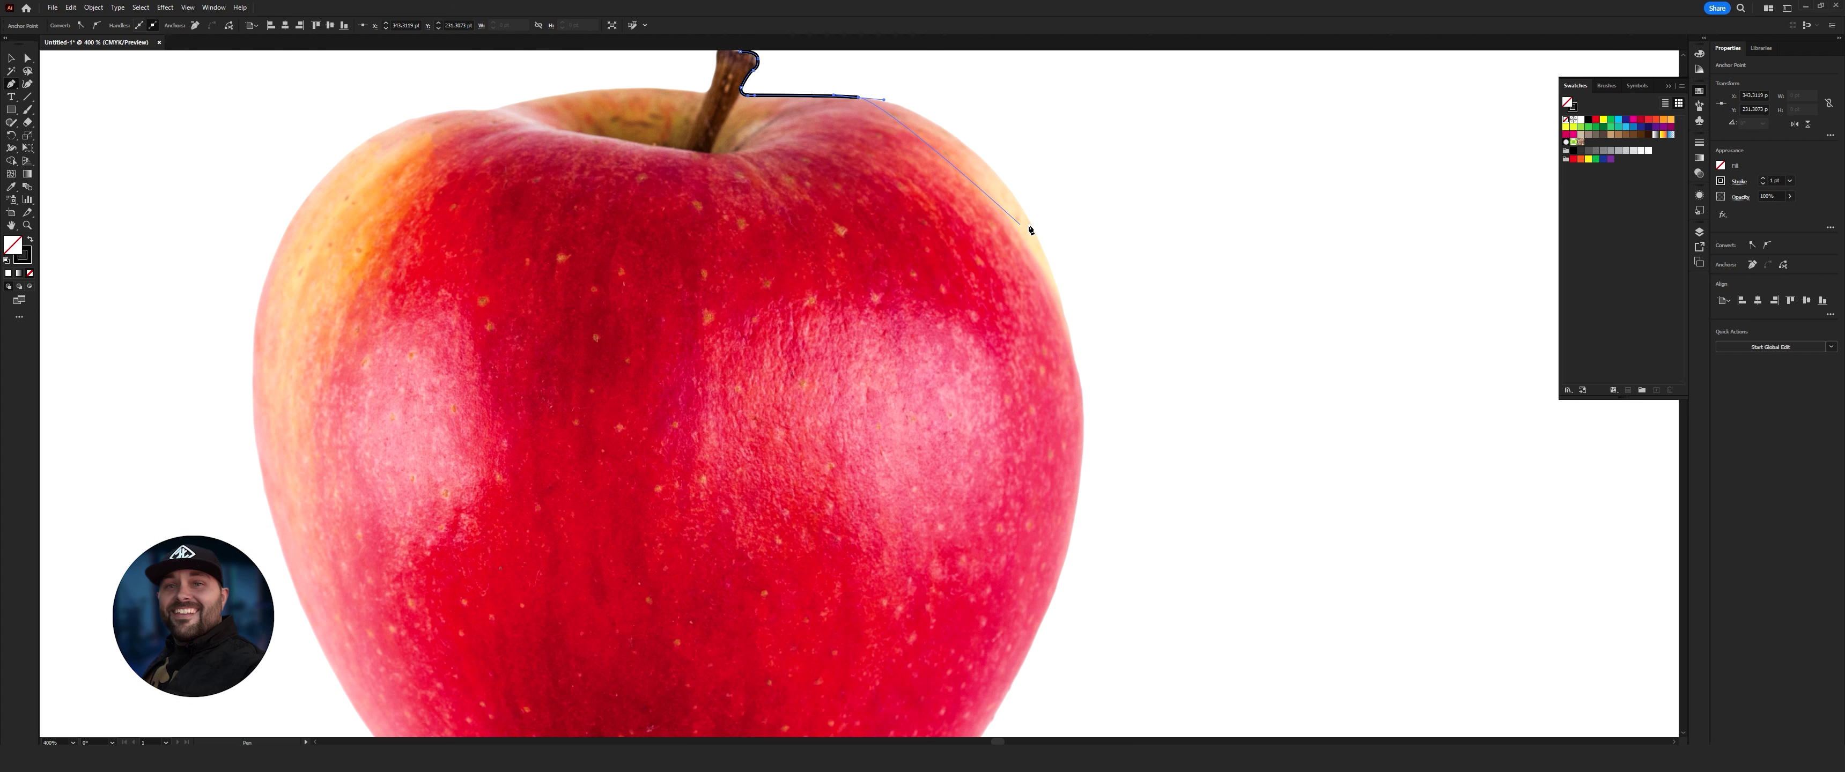
{"action": "scroll", "coordinate": [1030, 229], "scroll_direction": "down", "scroll_amount": 10}
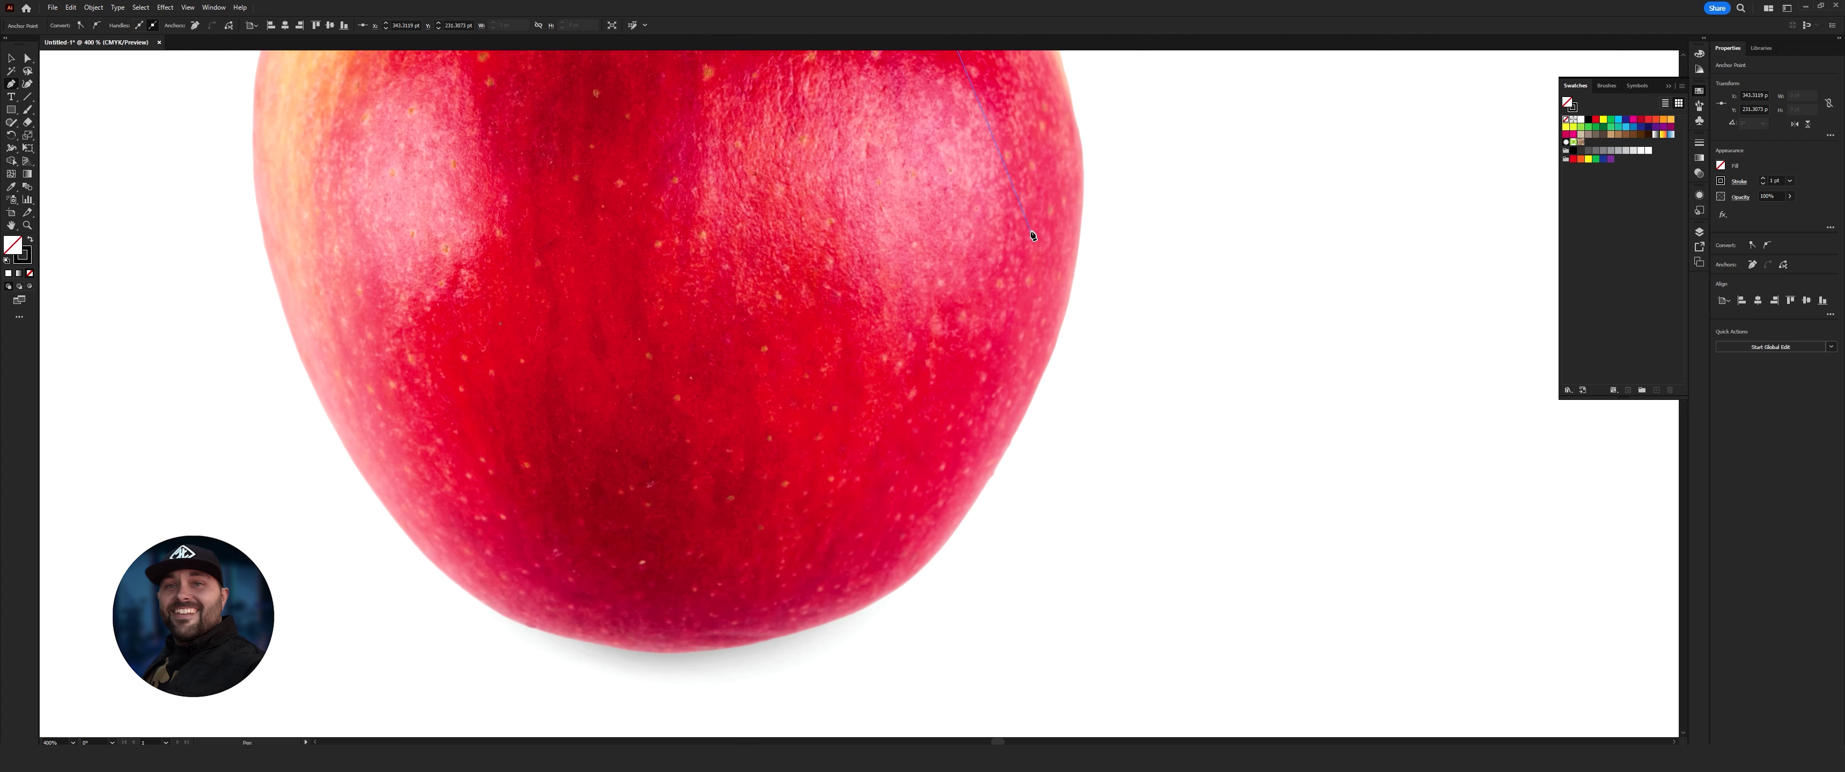
{"action": "scroll", "coordinate": [959, 411], "scroll_direction": "up", "scroll_amount": 9}
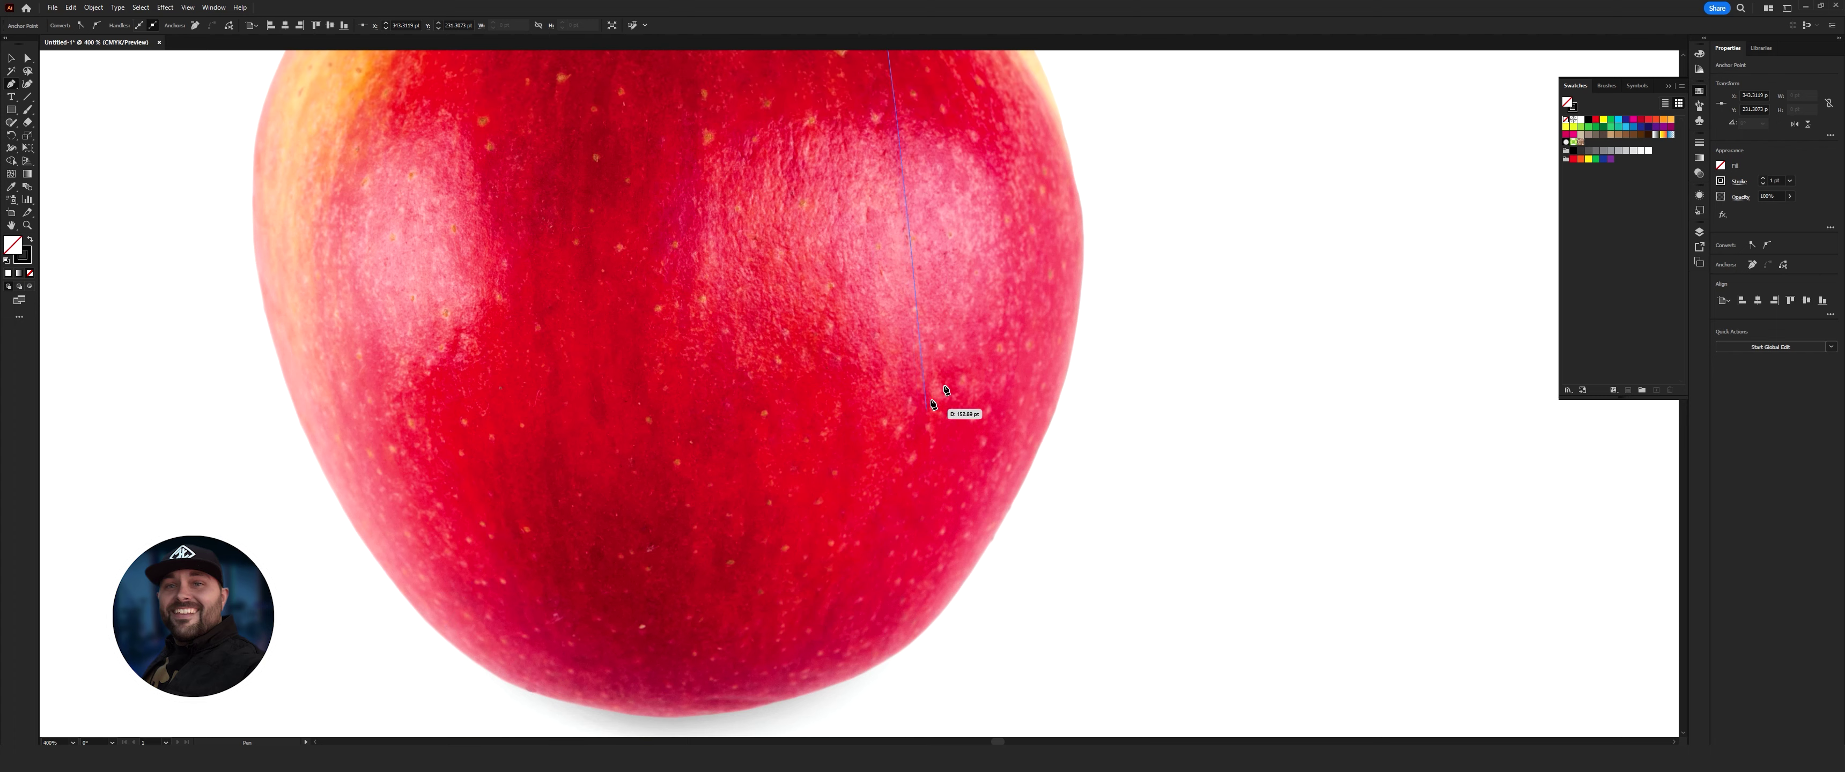
{"action": "scroll", "coordinate": [924, 188], "scroll_direction": "up", "scroll_amount": 1}
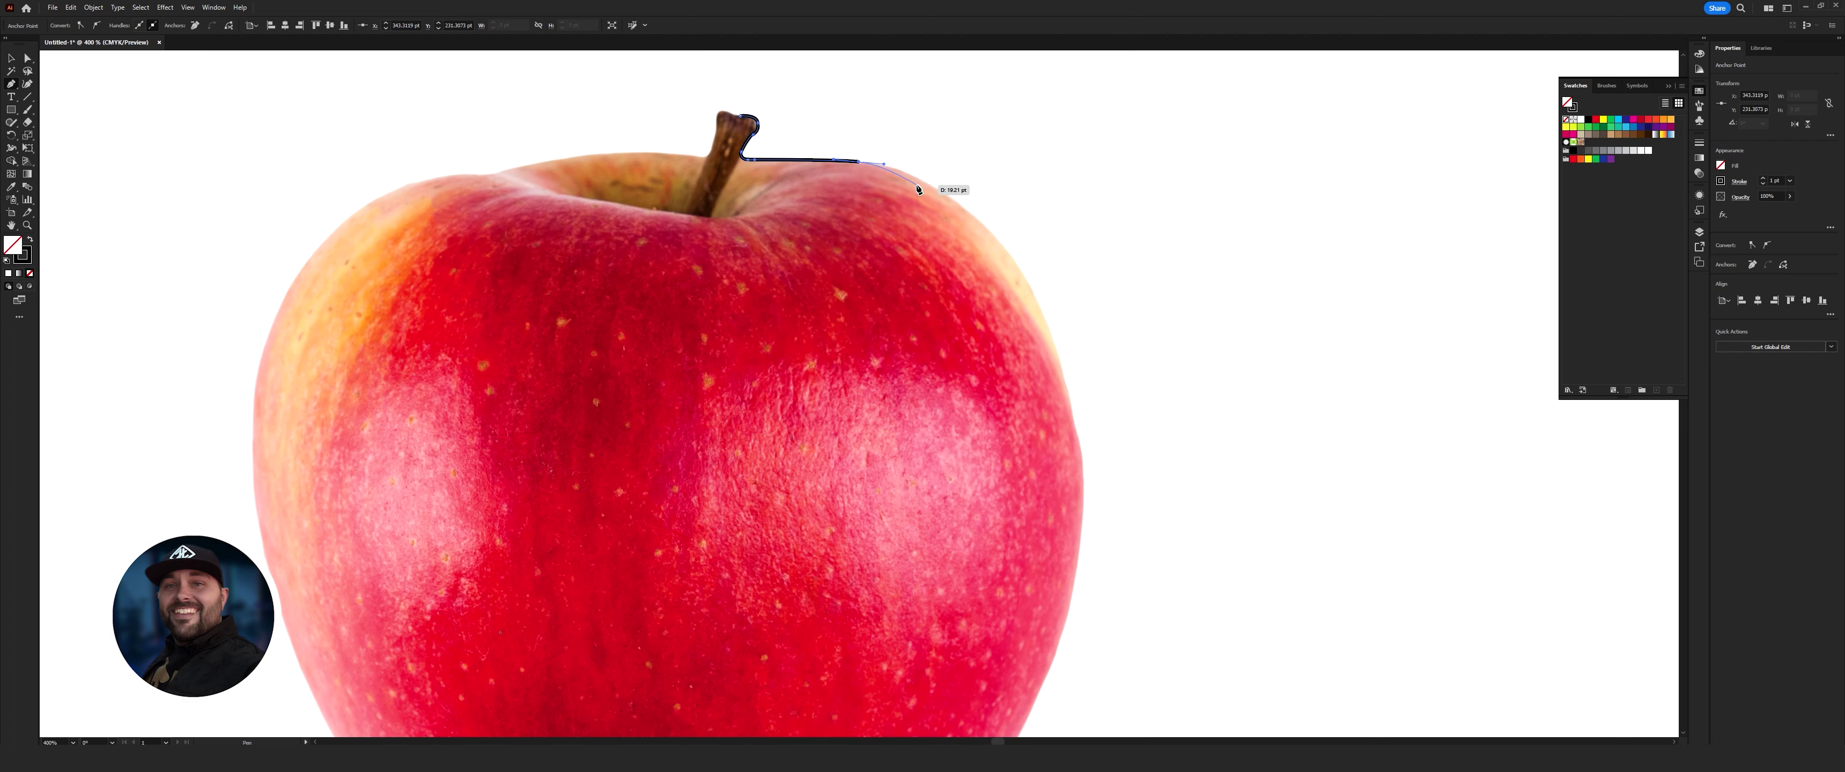
- Extend the path over the apple's right shoulder to a smooth anchor on the upper right side
{"action": "scroll", "coordinate": [952, 190], "scroll_direction": "down", "scroll_amount": 6}
{"action": "scroll", "coordinate": [982, 230], "scroll_direction": "up", "scroll_amount": 3}
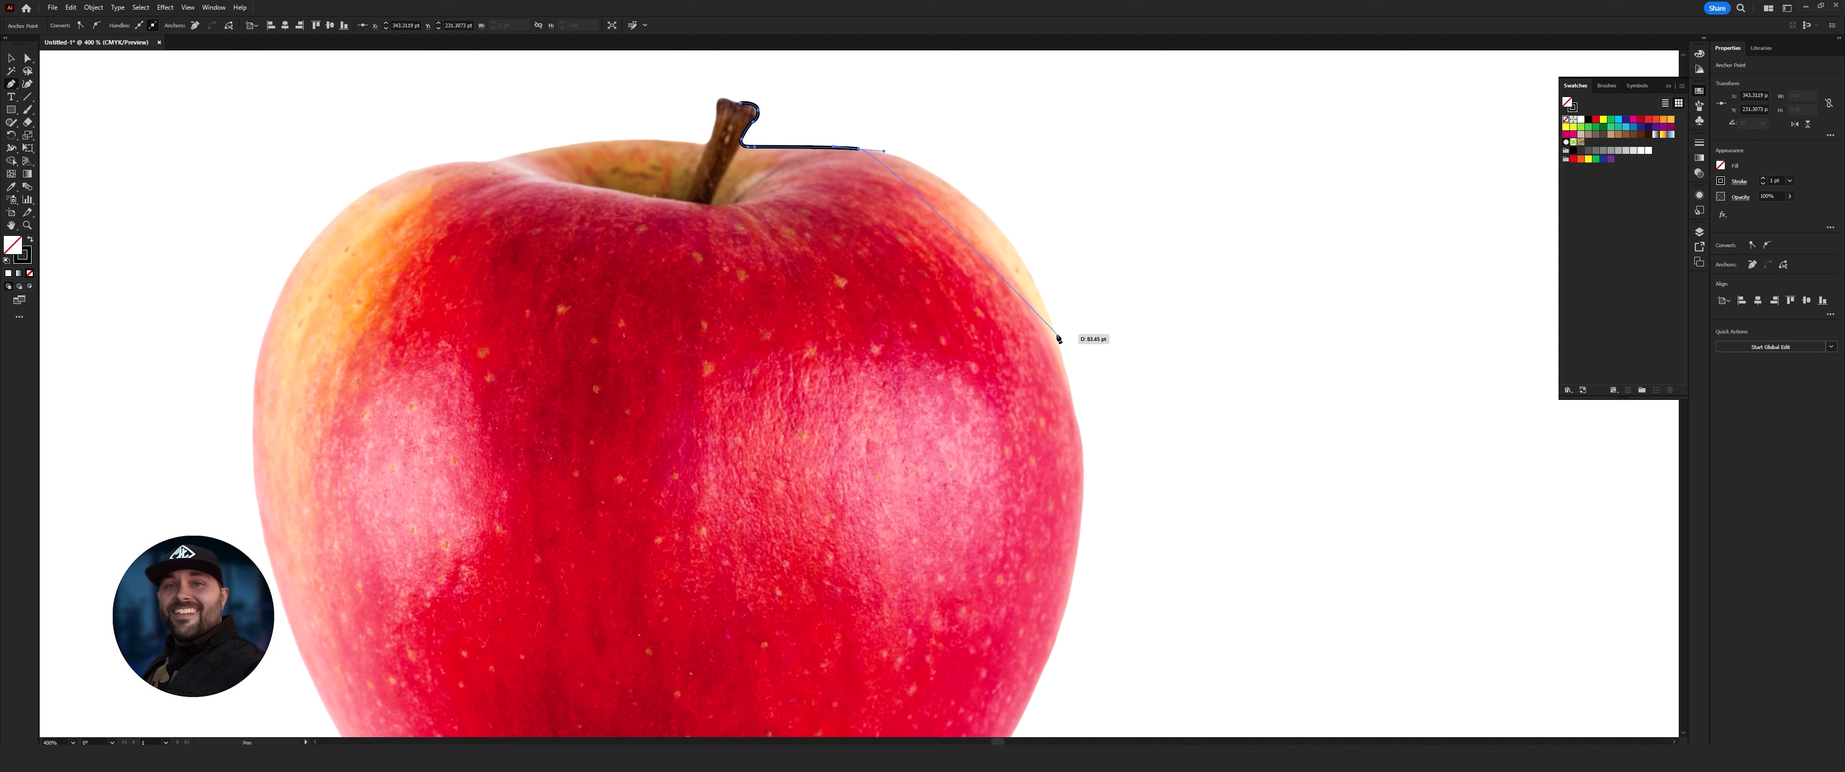
{"action": "mouse_move", "coordinate": [1058, 335]}
{"action": "left_mouse_down"}
{"action": "mouse_move", "coordinate": [1096, 499]}
{"action": "mouse_move", "coordinate": [1115, 501]}
{"action": "left_mouse_up"}
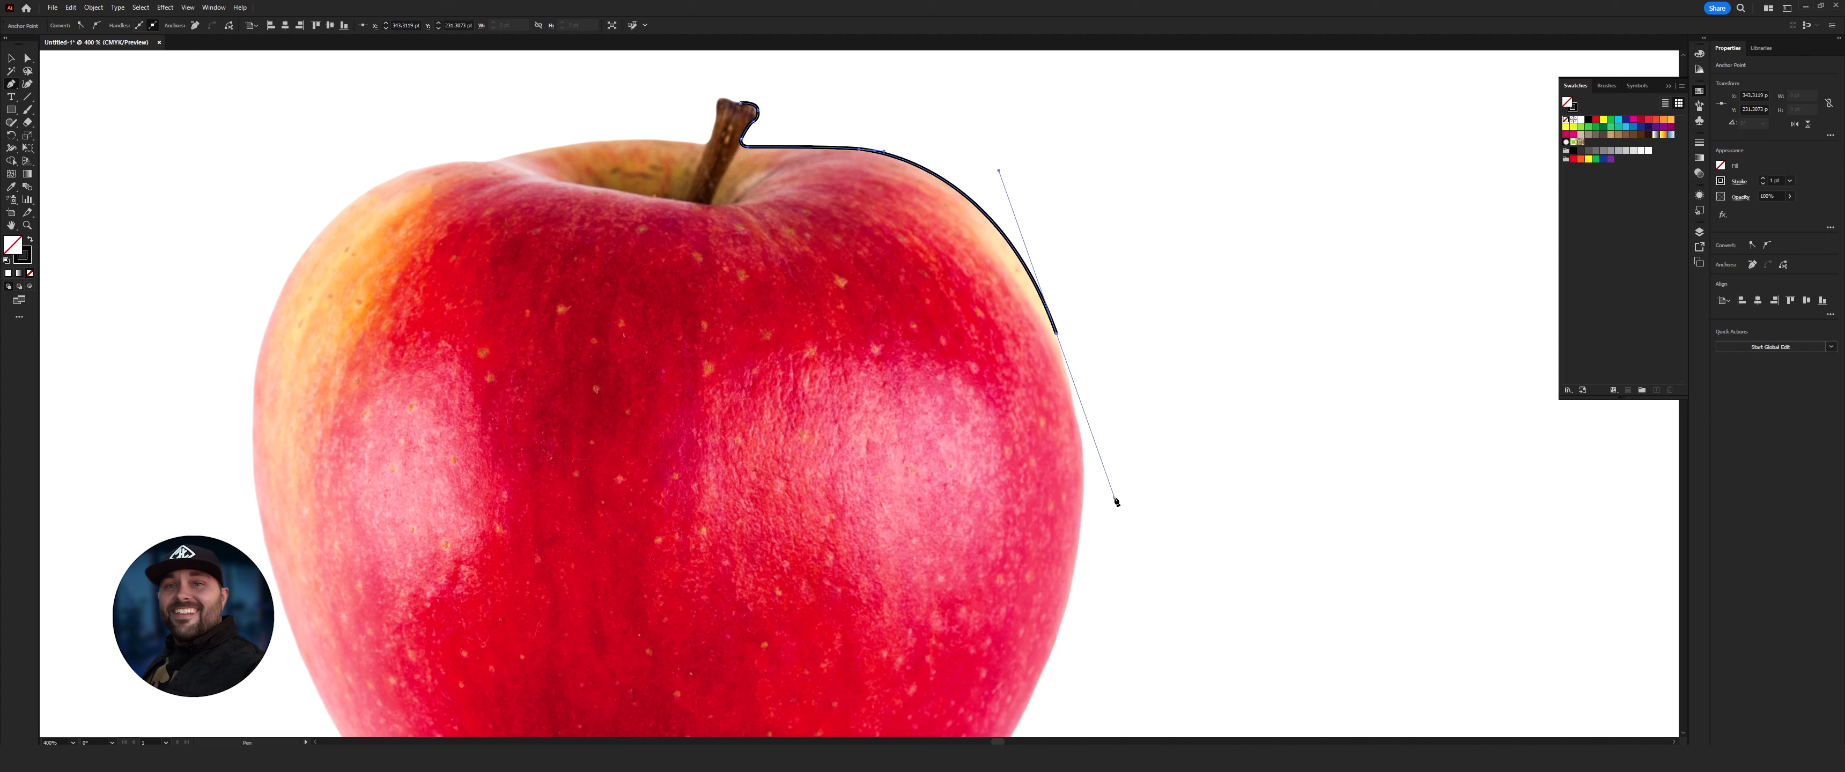
- Shorten the outgoing handle of the anchor on the apple's upper right side, keeping its direction
{"action": "scroll", "coordinate": [1082, 464], "scroll_direction": "down", "scroll_amount": 2}
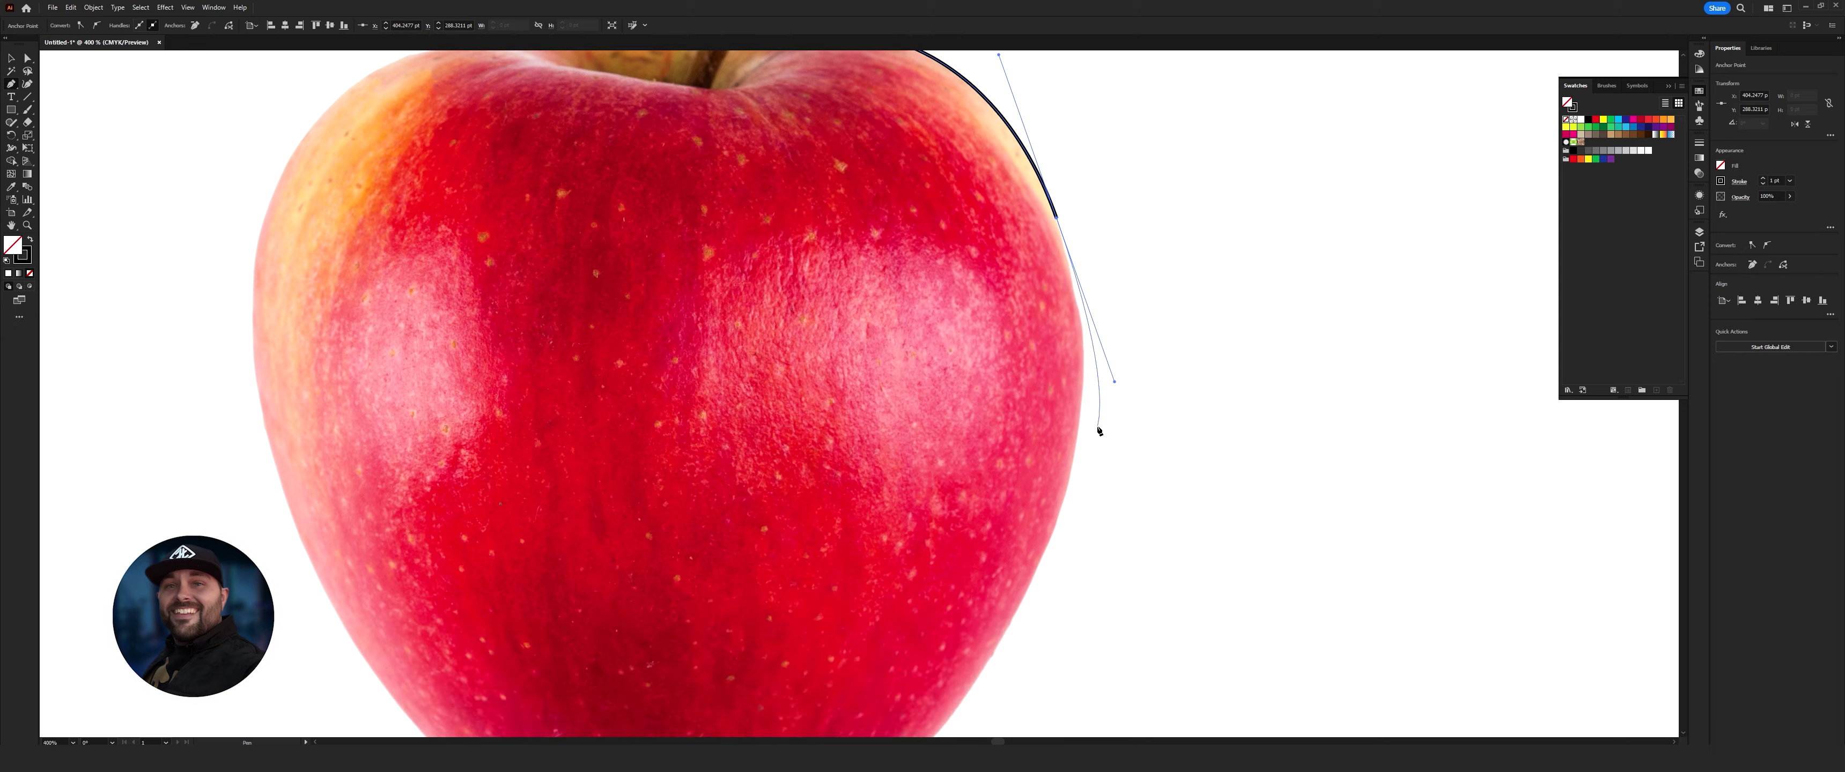
{"action": "scroll", "coordinate": [1095, 426], "scroll_direction": "up", "scroll_amount": 1}
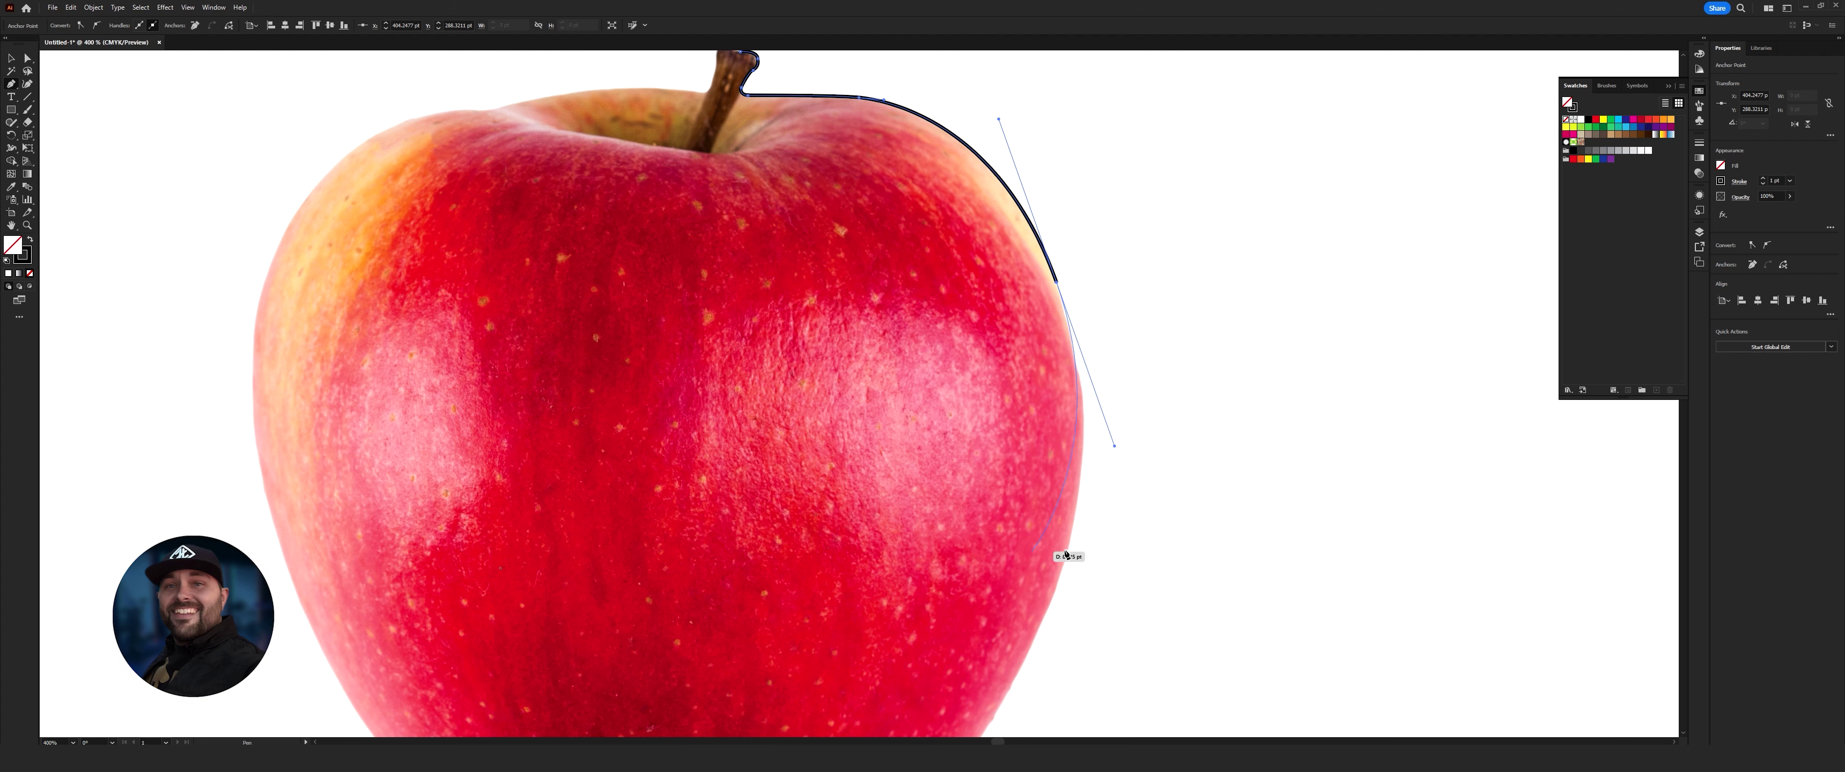
{"action": "scroll", "coordinate": [1106, 552], "scroll_direction": "down", "scroll_amount": 2}
{"action": "scroll", "coordinate": [1106, 555], "scroll_direction": "down", "scroll_amount": 3}
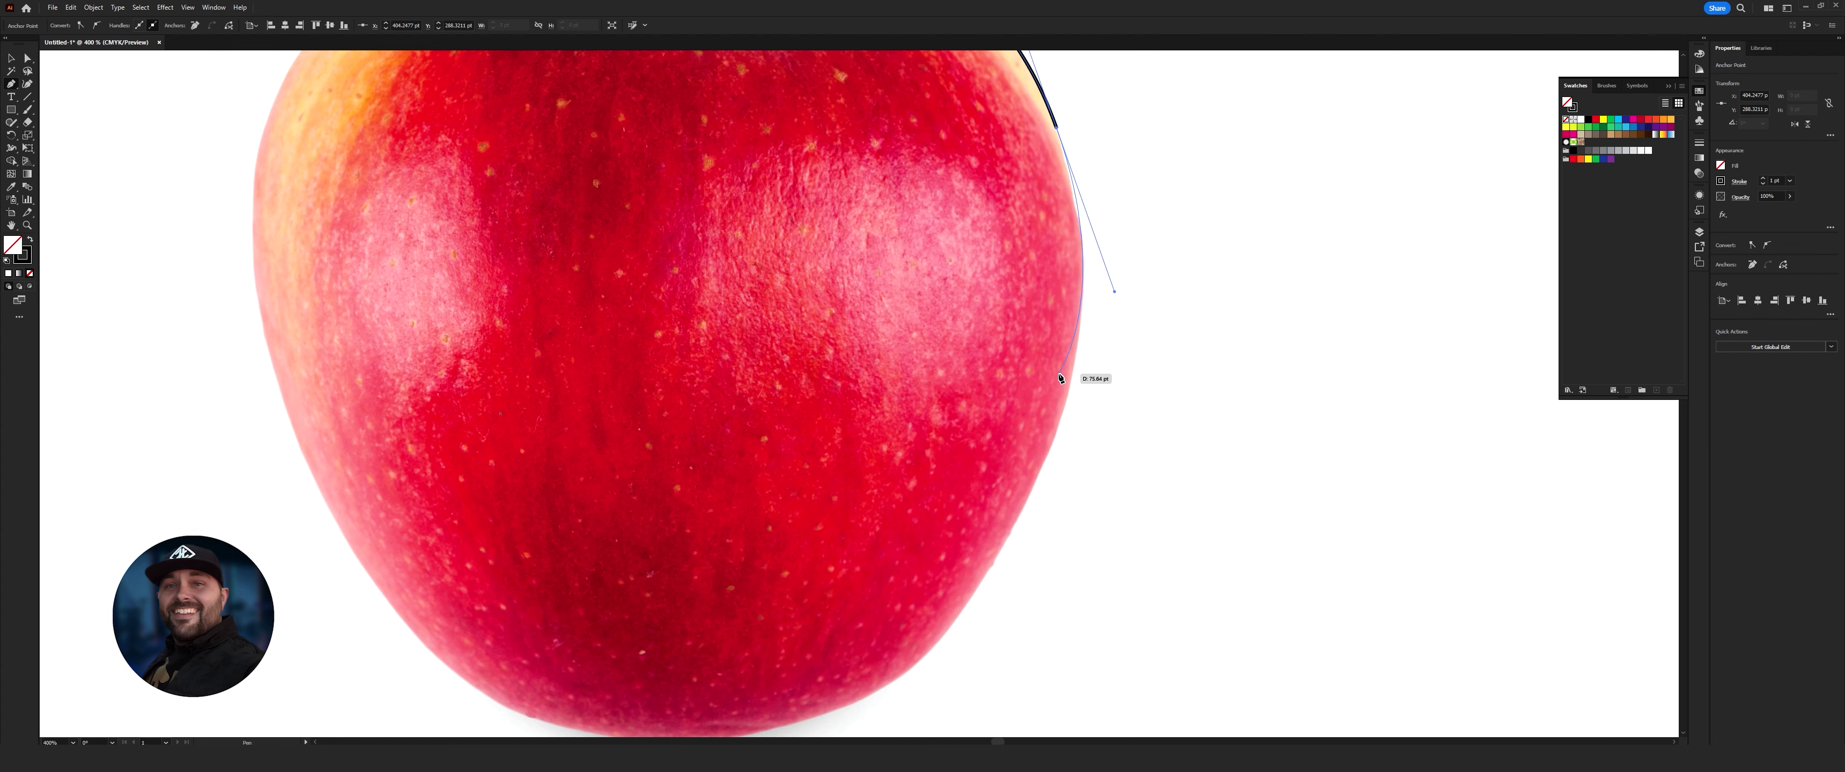
{"action": "scroll", "coordinate": [1081, 376], "scroll_direction": "up", "scroll_amount": 5}
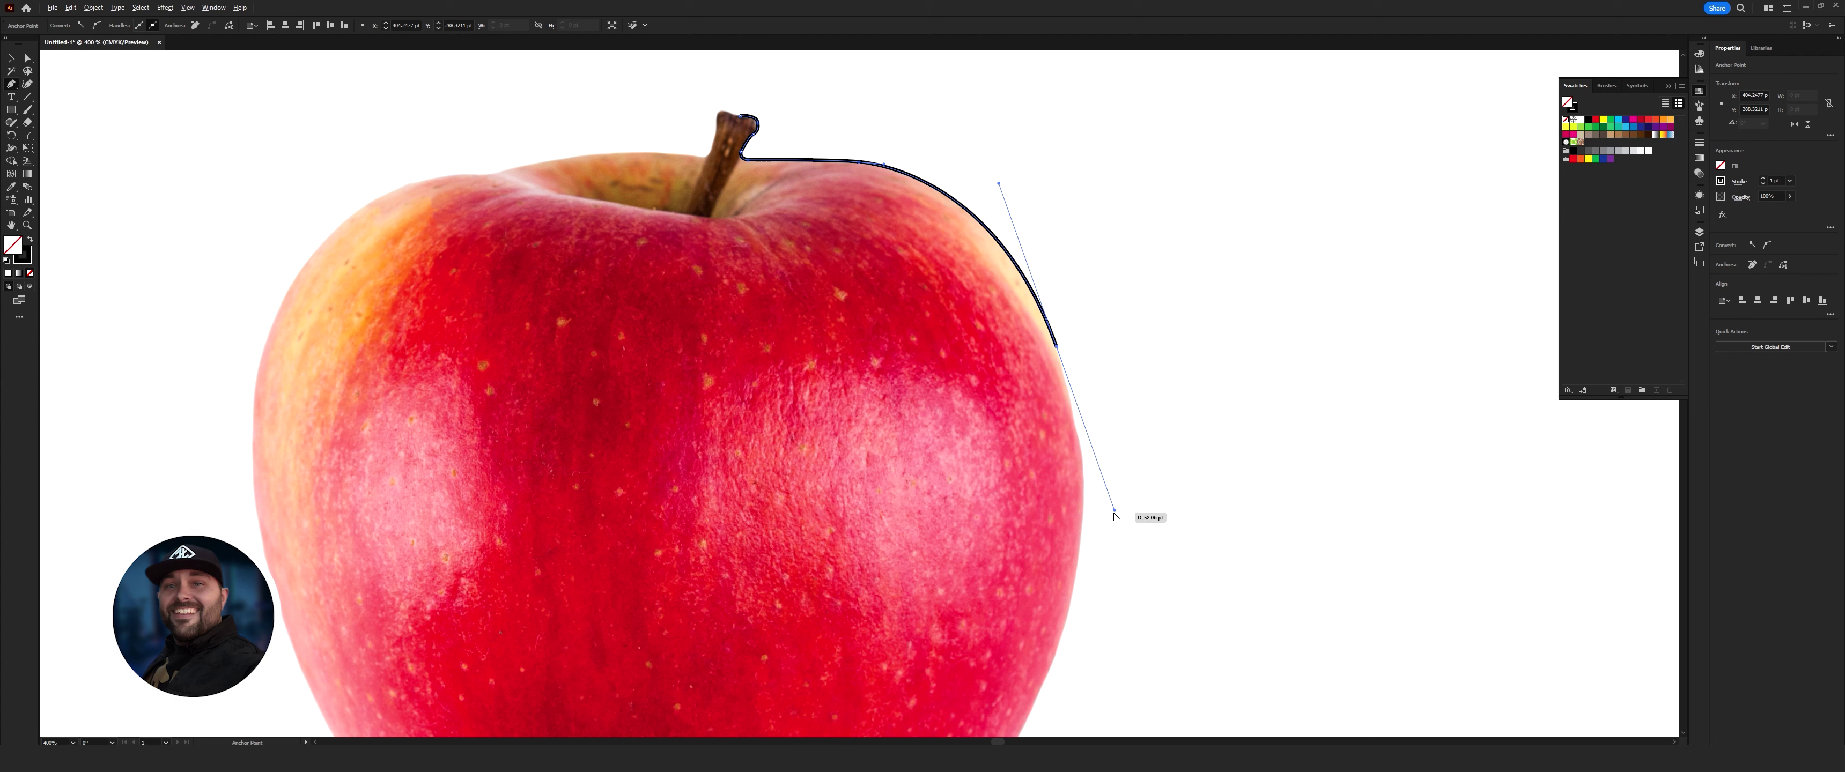
{"action": "key", "text": "alt"}
{"action": "left_click_drag", "start_coordinate": [1114, 510], "coordinate": [1113, 499]}
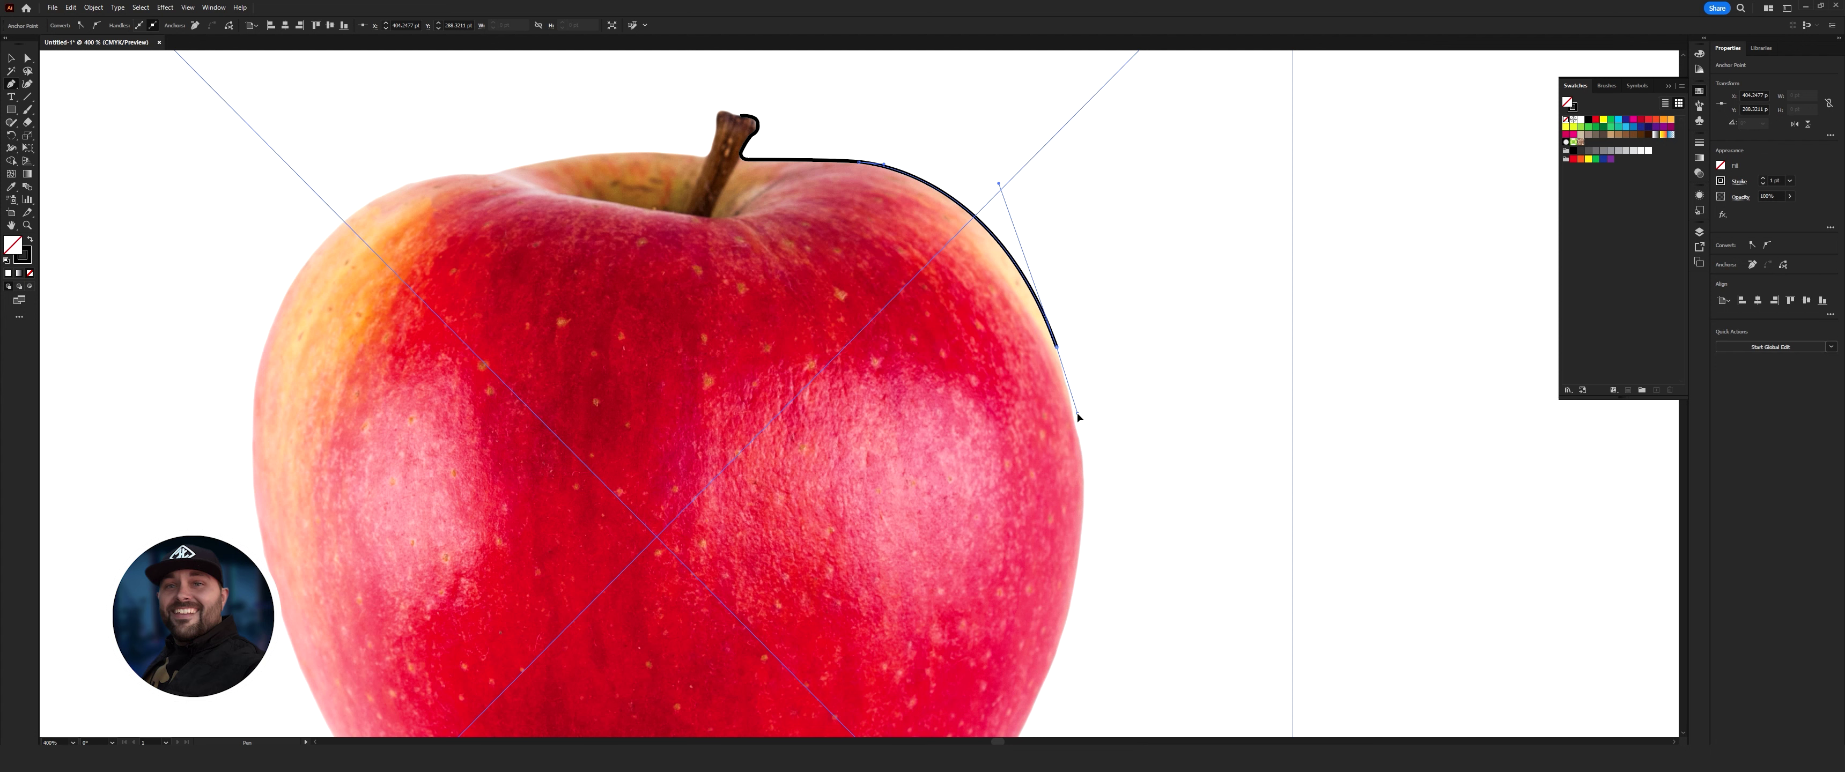
- Trace the apple's right side with smooth anchors on its lower right edge and just right of the base
{"action": "scroll", "coordinate": [1116, 511], "scroll_direction": "down", "scroll_amount": 1}
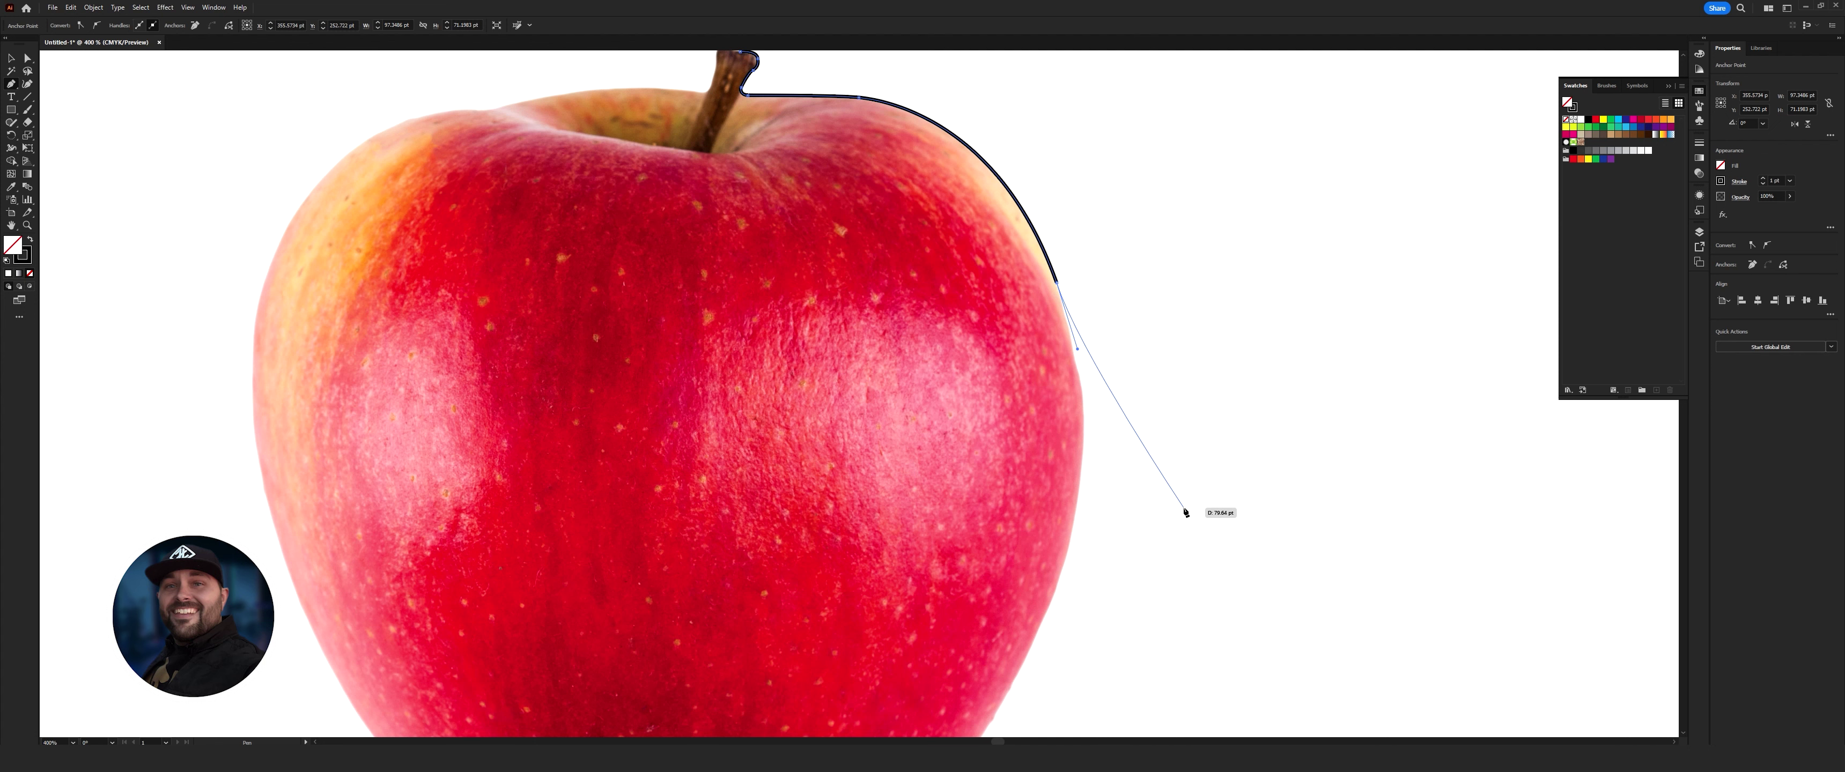
{"action": "scroll", "coordinate": [1185, 512], "scroll_direction": "down", "scroll_amount": 2}
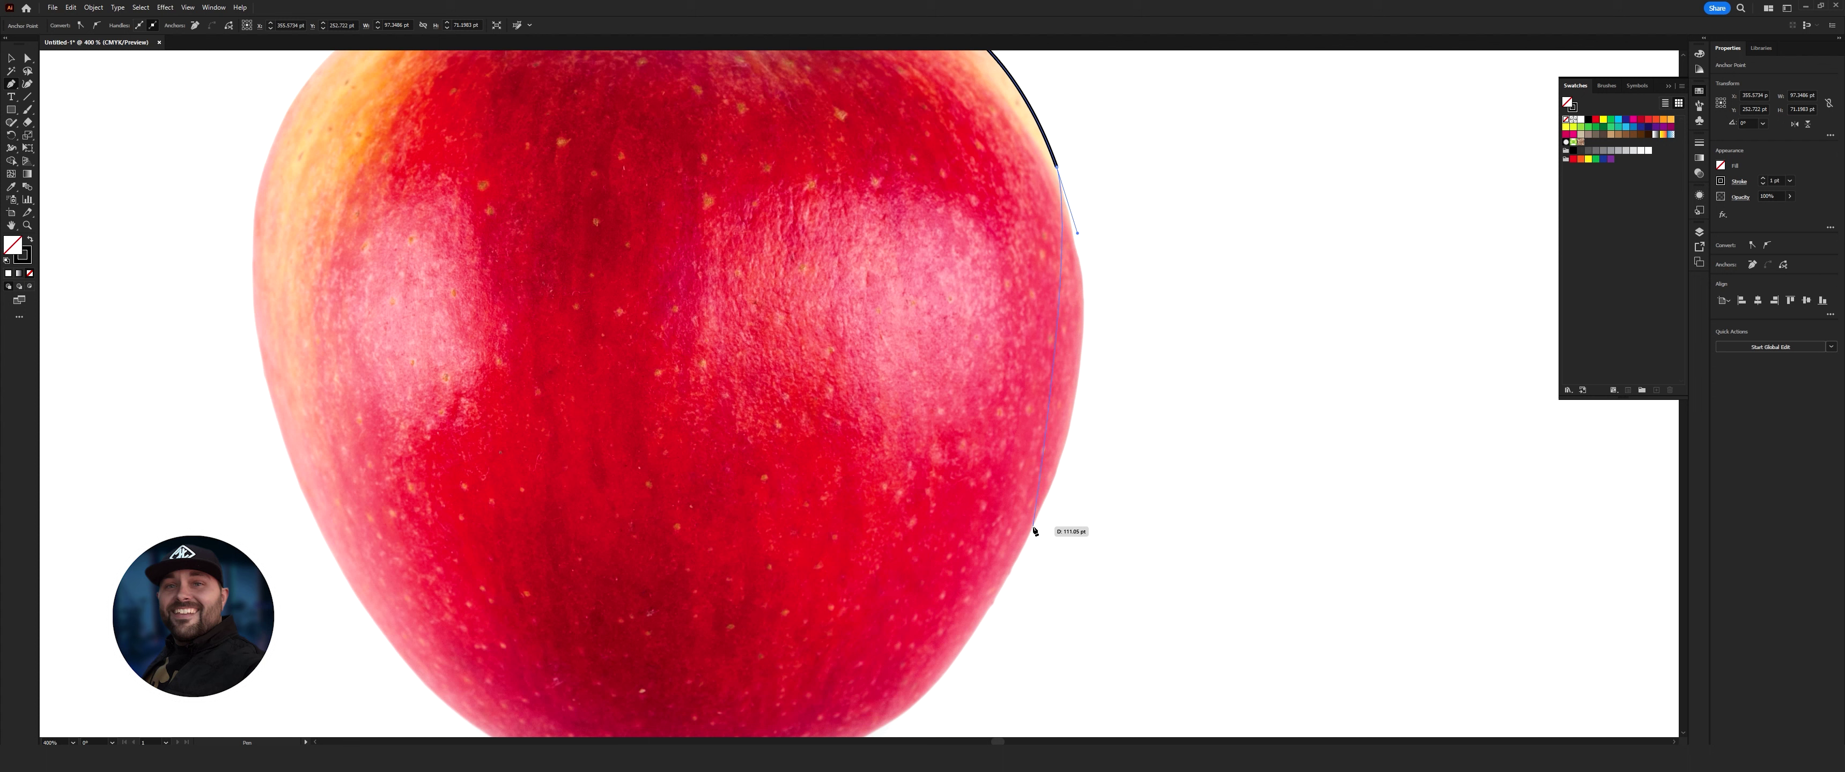
{"action": "left_click_drag", "start_coordinate": [1034, 528], "coordinate": [959, 656]}
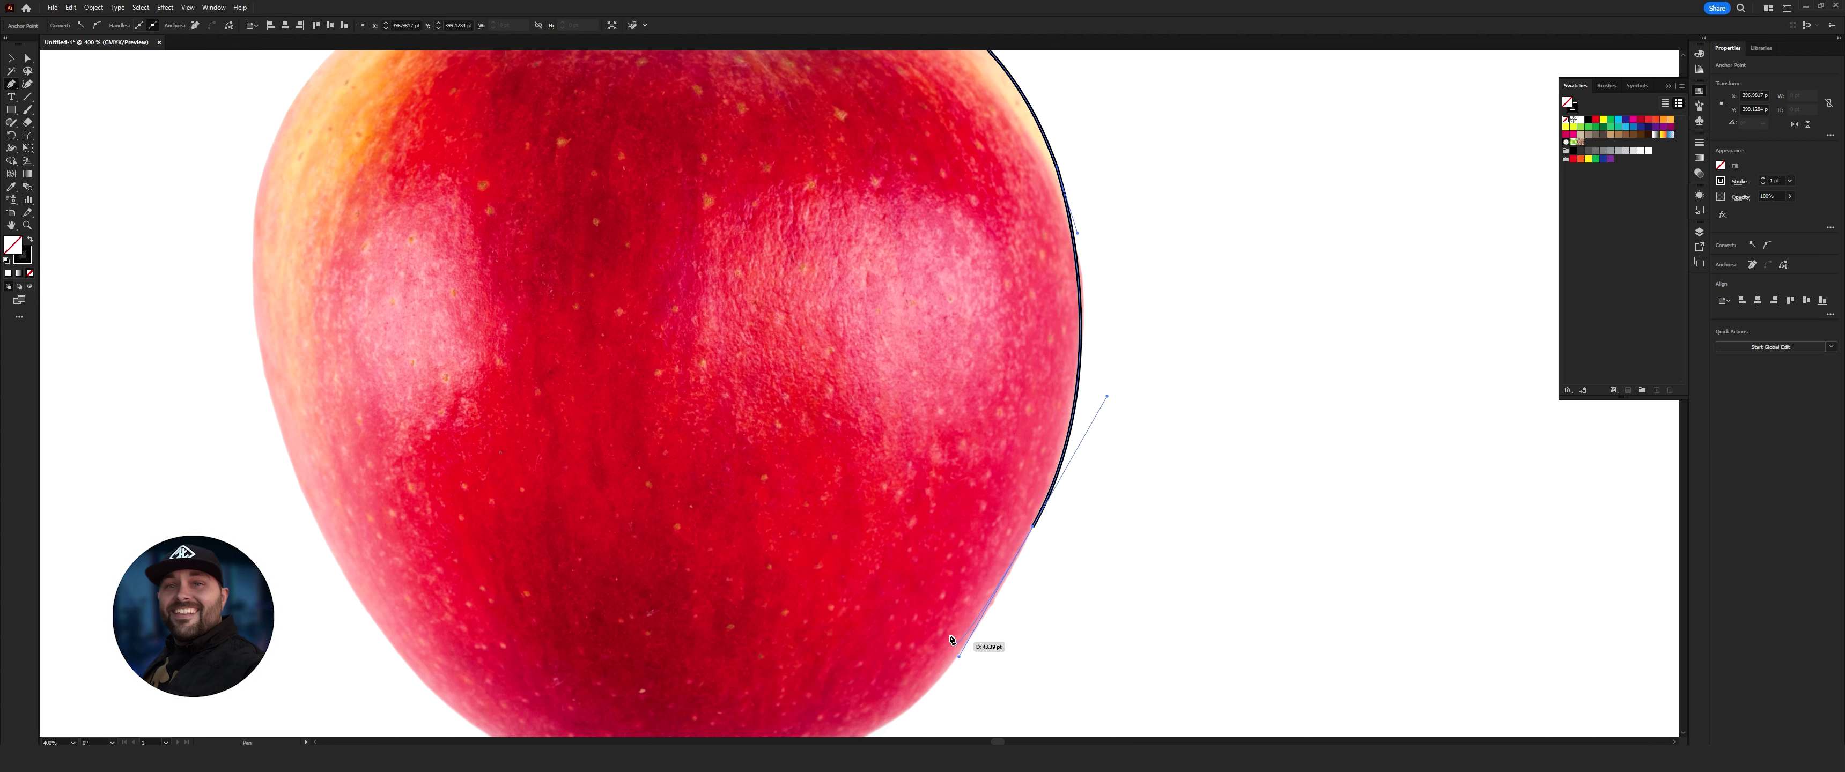
{"action": "scroll", "coordinate": [920, 553], "scroll_direction": "down", "scroll_amount": 3}
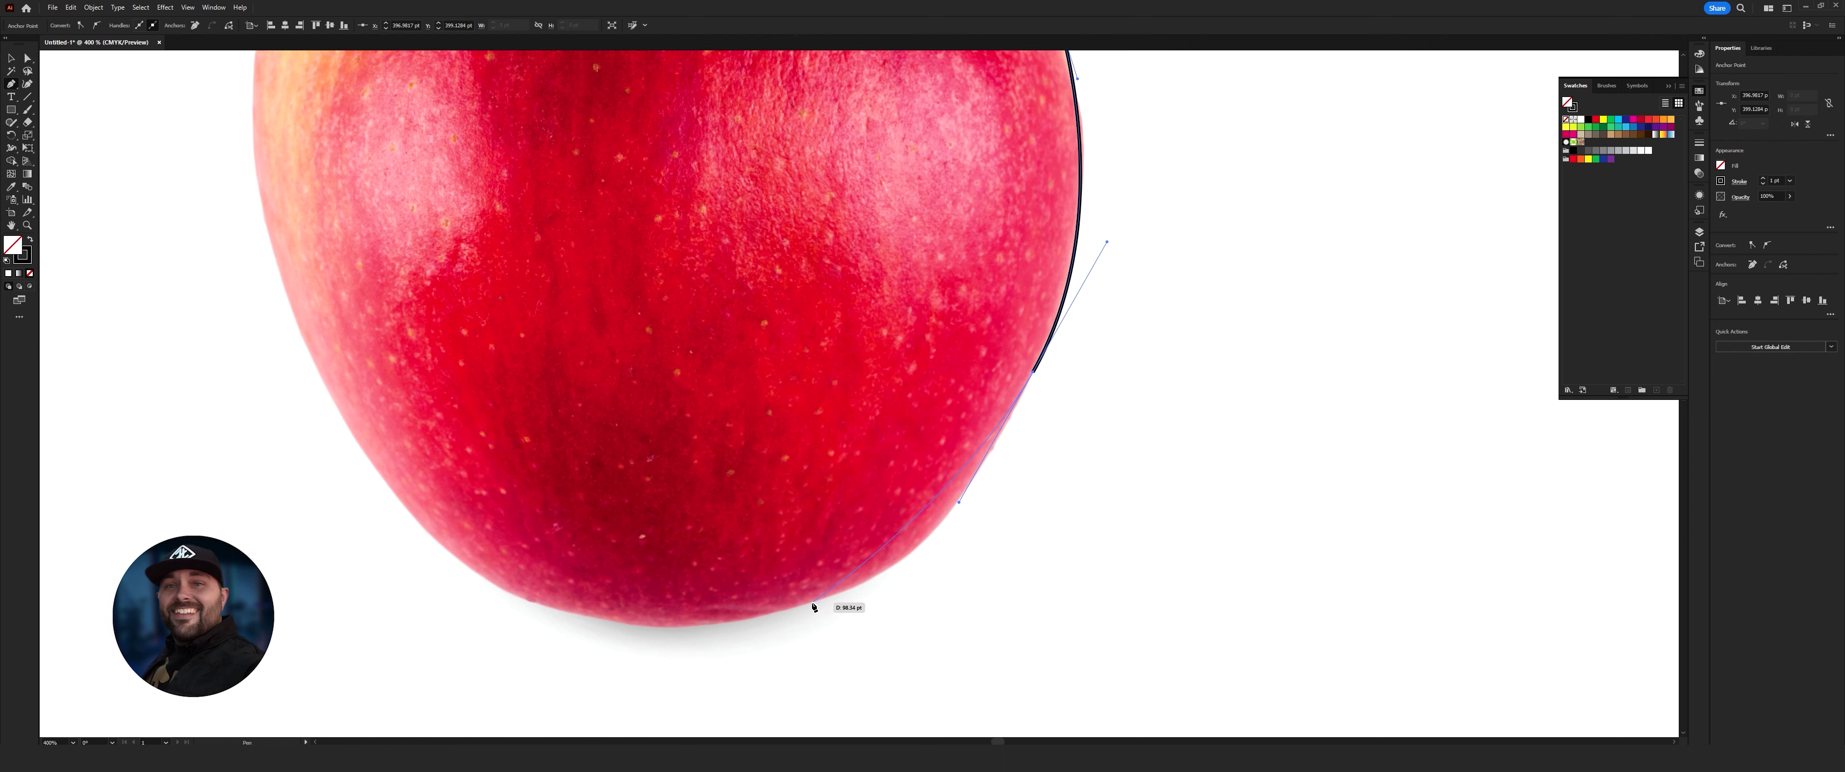
{"action": "left_click_drag", "start_coordinate": [812, 604], "coordinate": [685, 644]}
- Try retracting the outgoing handle of the anchor near the apple's base, and undo the change
{"action": "scroll", "coordinate": [677, 628], "scroll_direction": "down", "scroll_amount": 3}
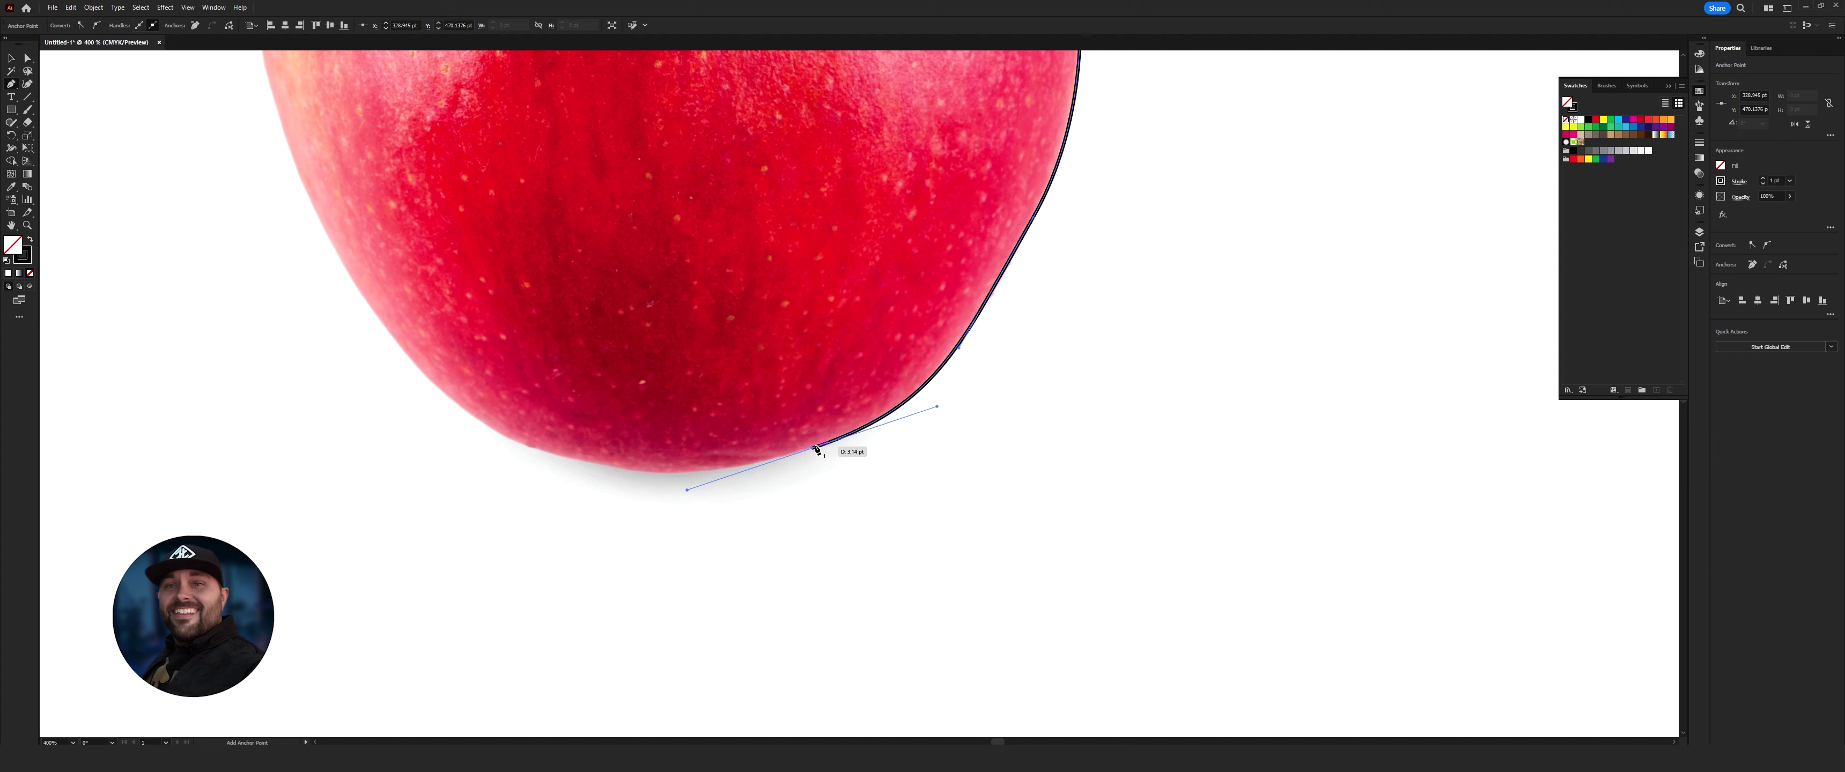
{"action": "left_click", "coordinate": [813, 449]}
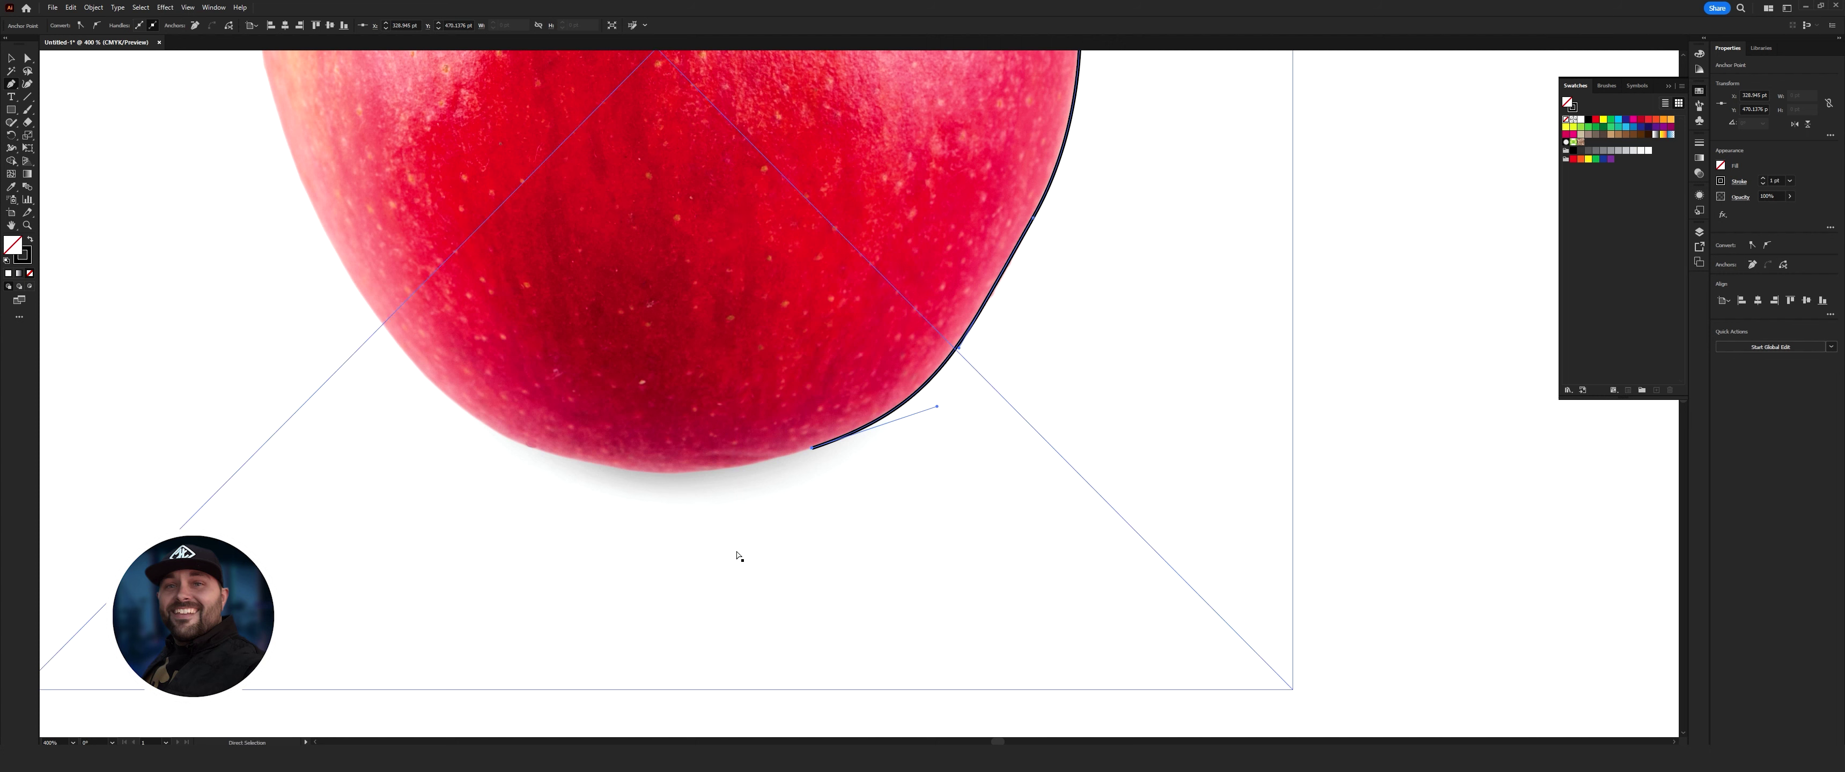
{"action": "key", "text": "ctrl+z"}
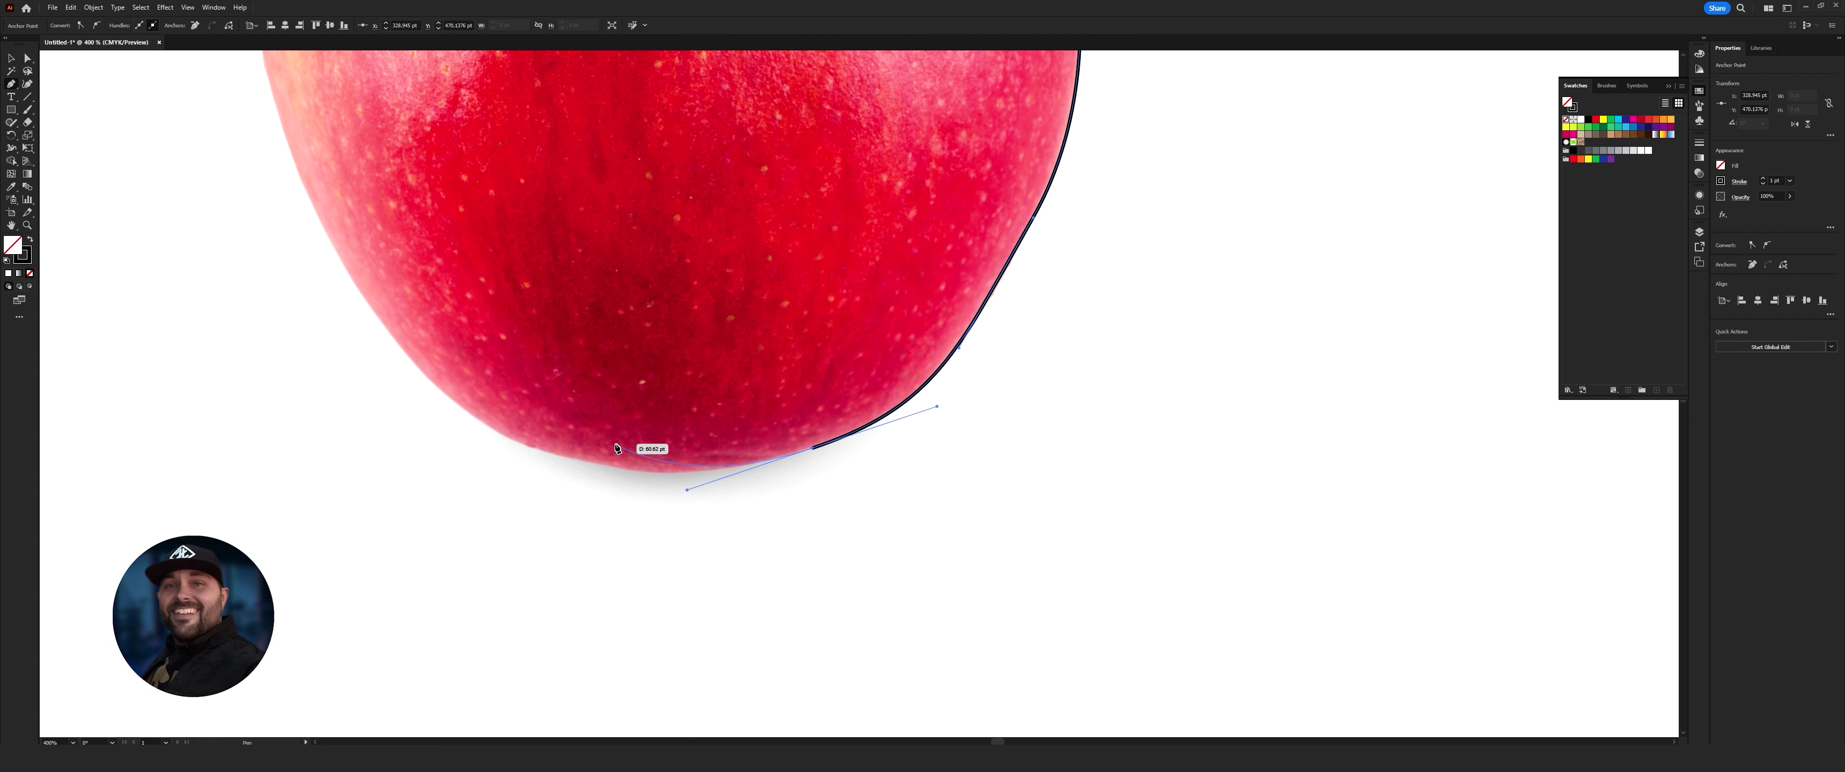
- Lengthen the outgoing handle of the anchor near the base along its existing direction, well past the apple's bottom center
{"action": "key", "text": "alt"}
{"action": "left_click_drag", "start_coordinate": [687, 490], "coordinate": [506, 542]}
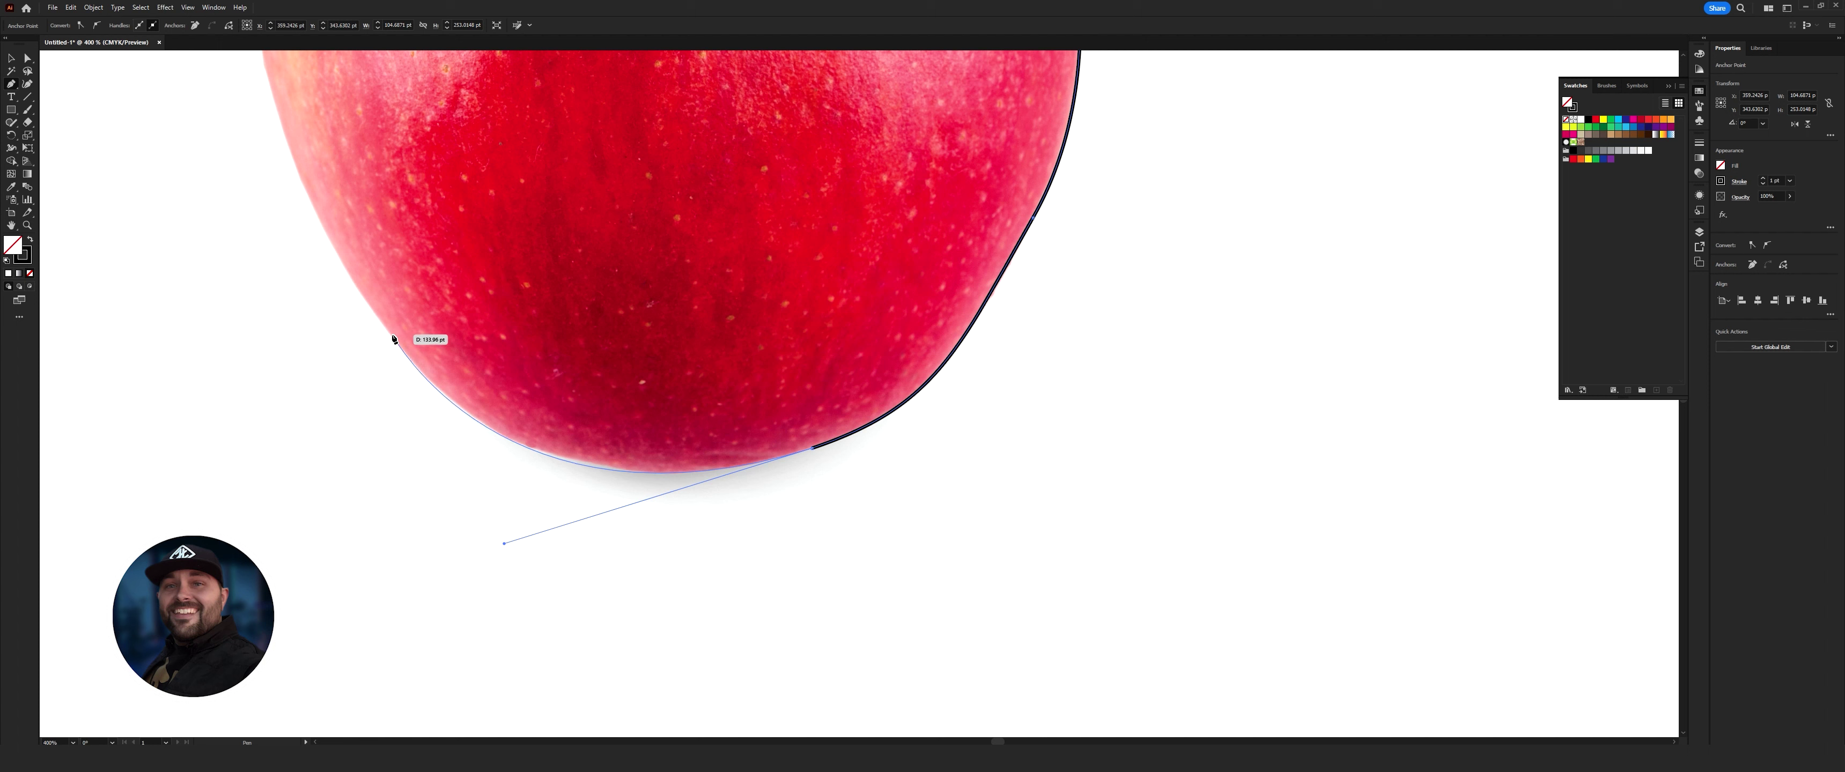
- Try a very short outgoing handle on the anchor near the base, and undo the change
{"action": "key", "text": "alt"}
{"action": "left_click_drag", "start_coordinate": [504, 546], "coordinate": [779, 462]}
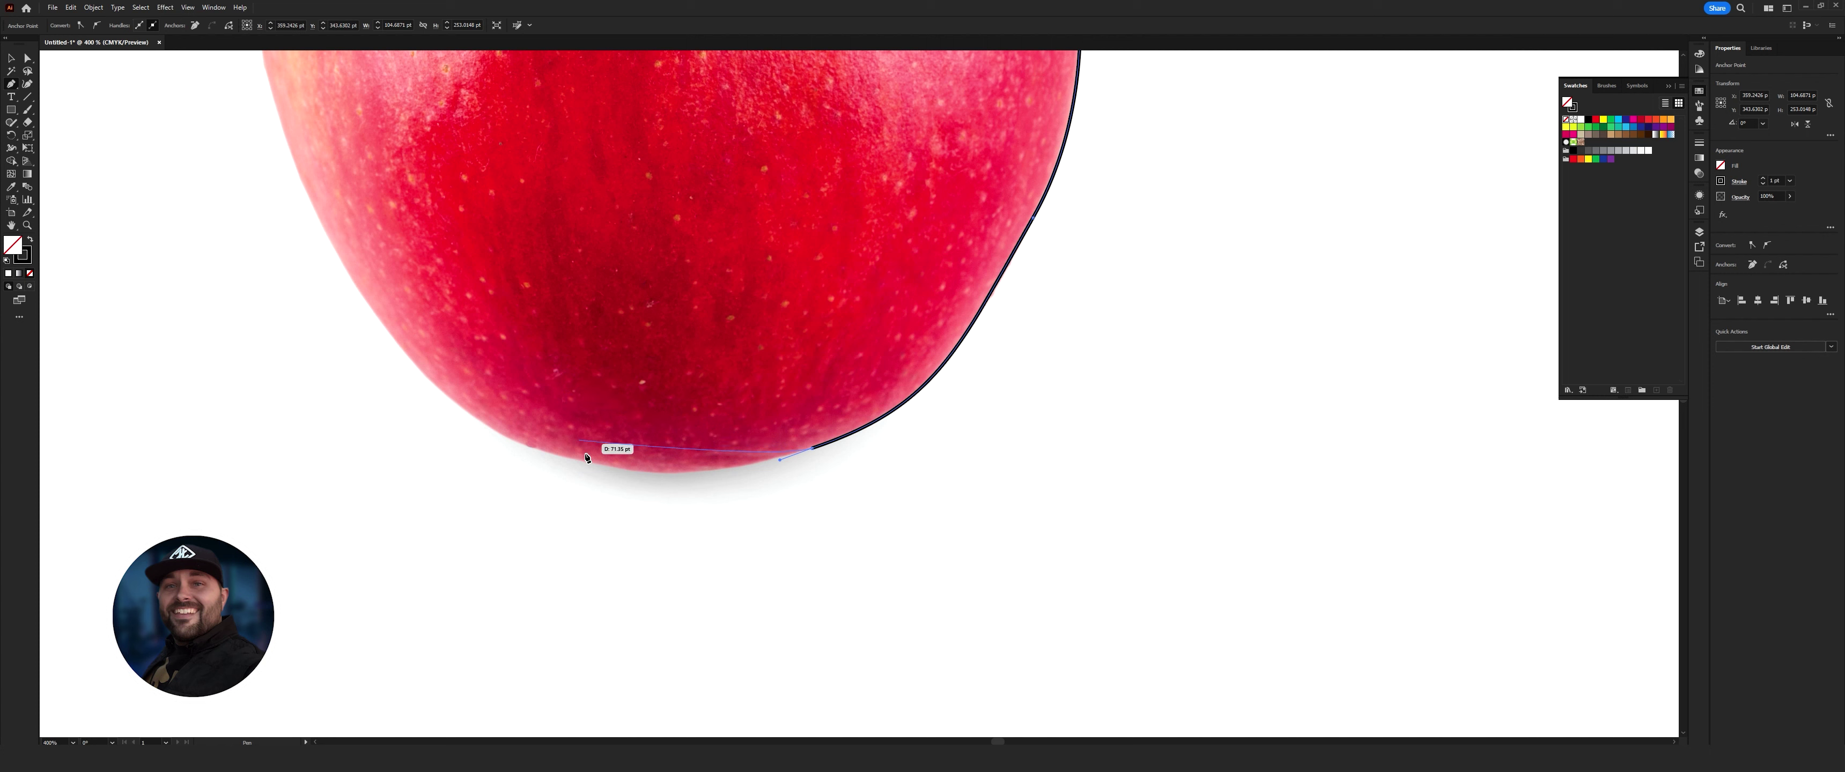
{"action": "key", "text": "ctrl+z"}
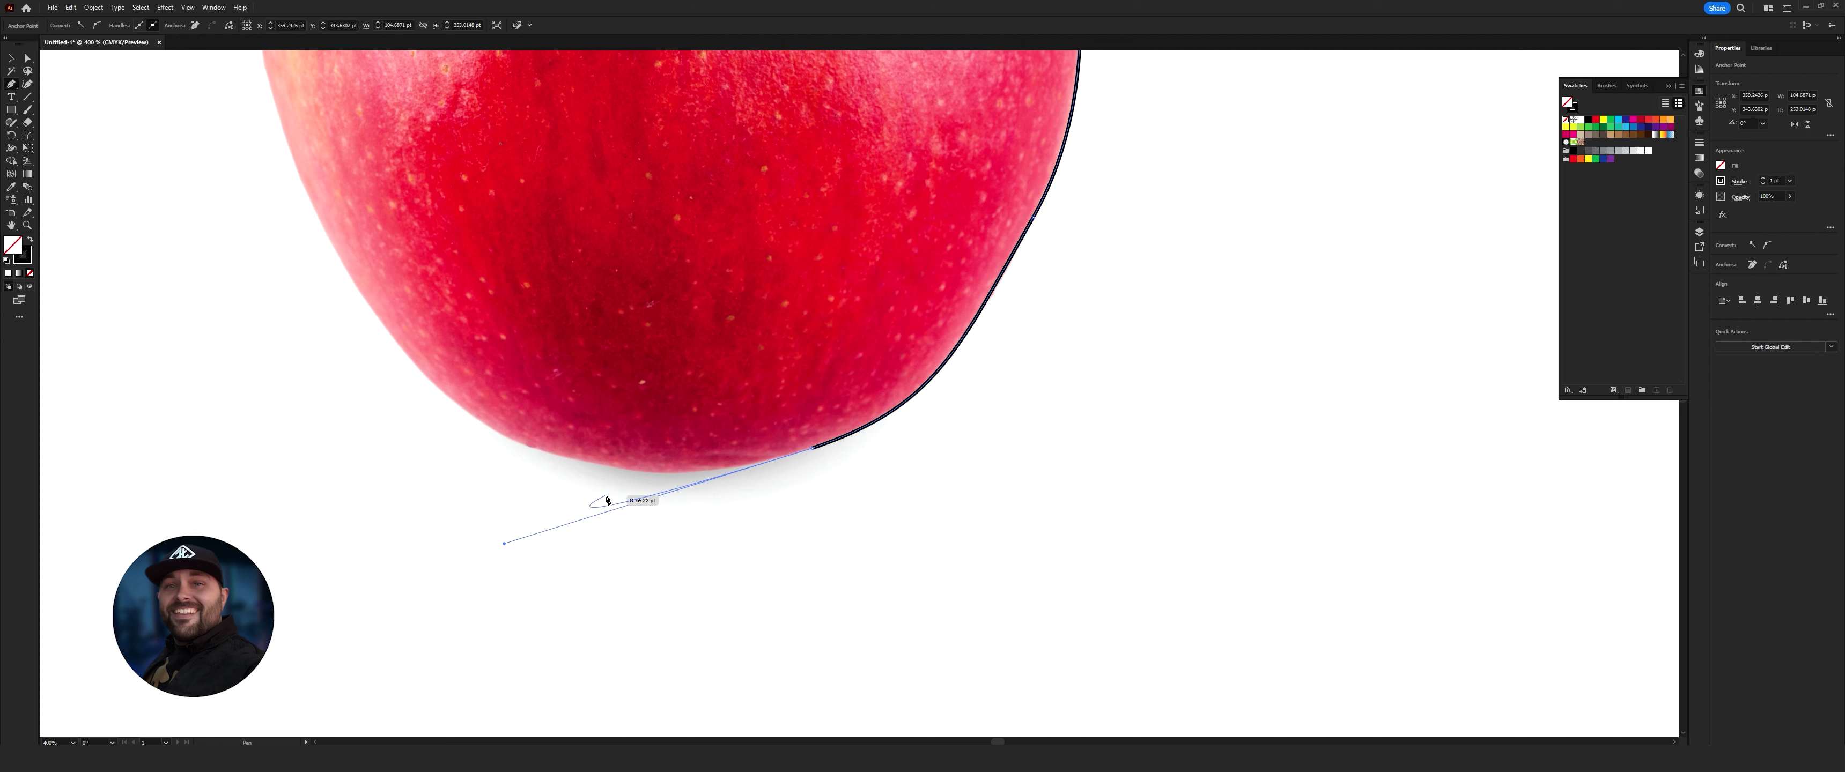
- Curve the path around the apple's bottom to an anchor on the lower left edge and up to a smooth anchor midway along the left side
{"action": "left_click", "coordinate": [391, 334]}
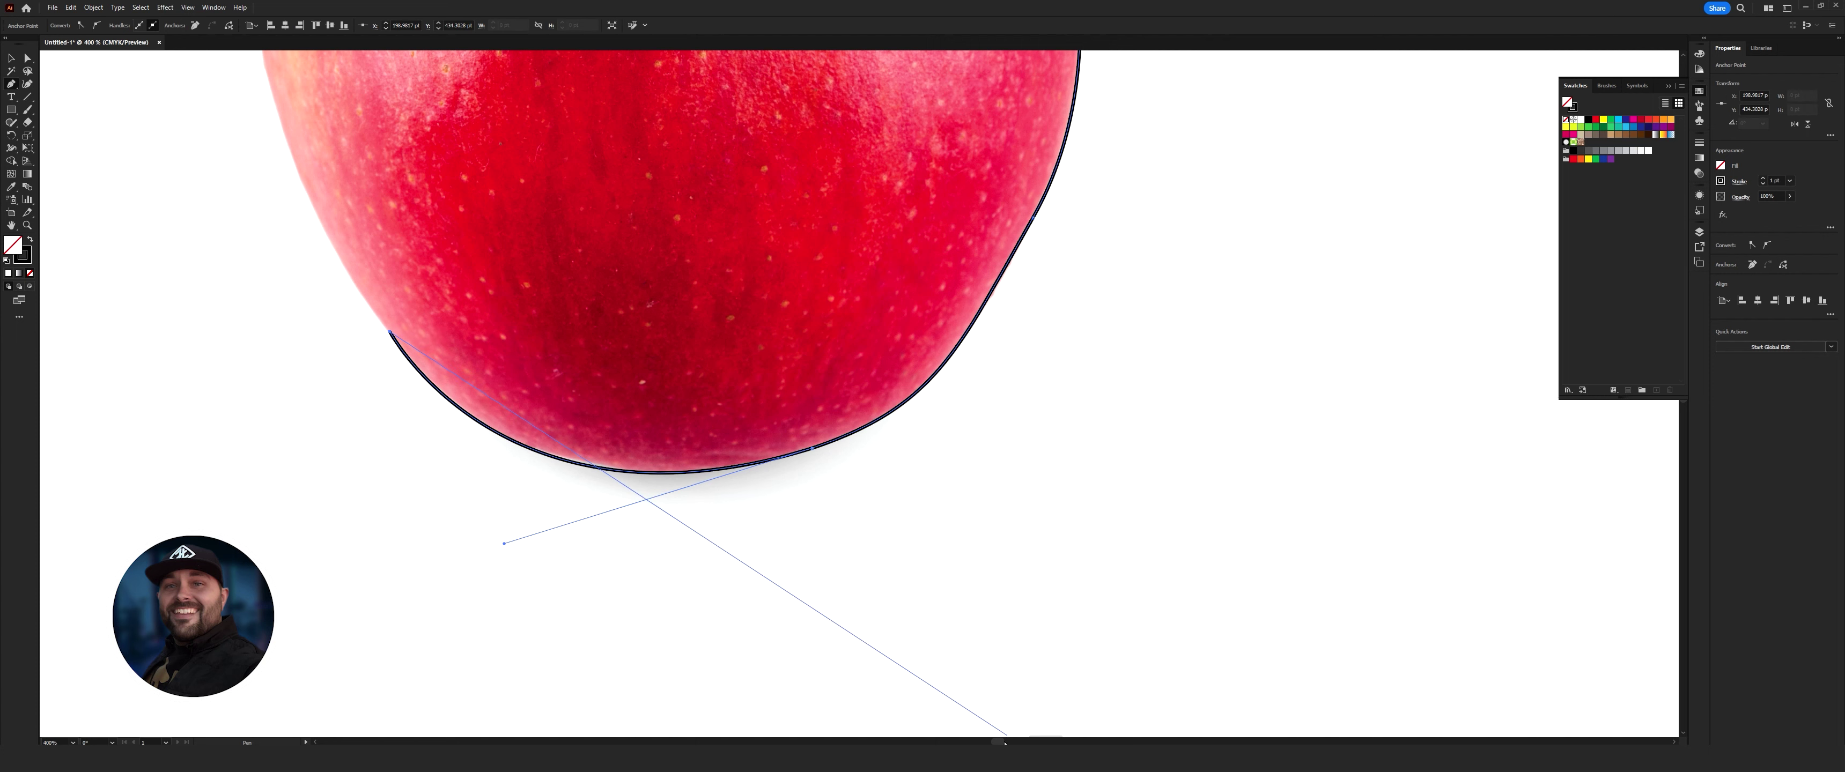
{"action": "scroll", "coordinate": [1005, 738], "scroll_direction": "left", "scroll_amount": 6}
{"action": "scroll", "coordinate": [737, 365], "scroll_direction": "up", "scroll_amount": 4}
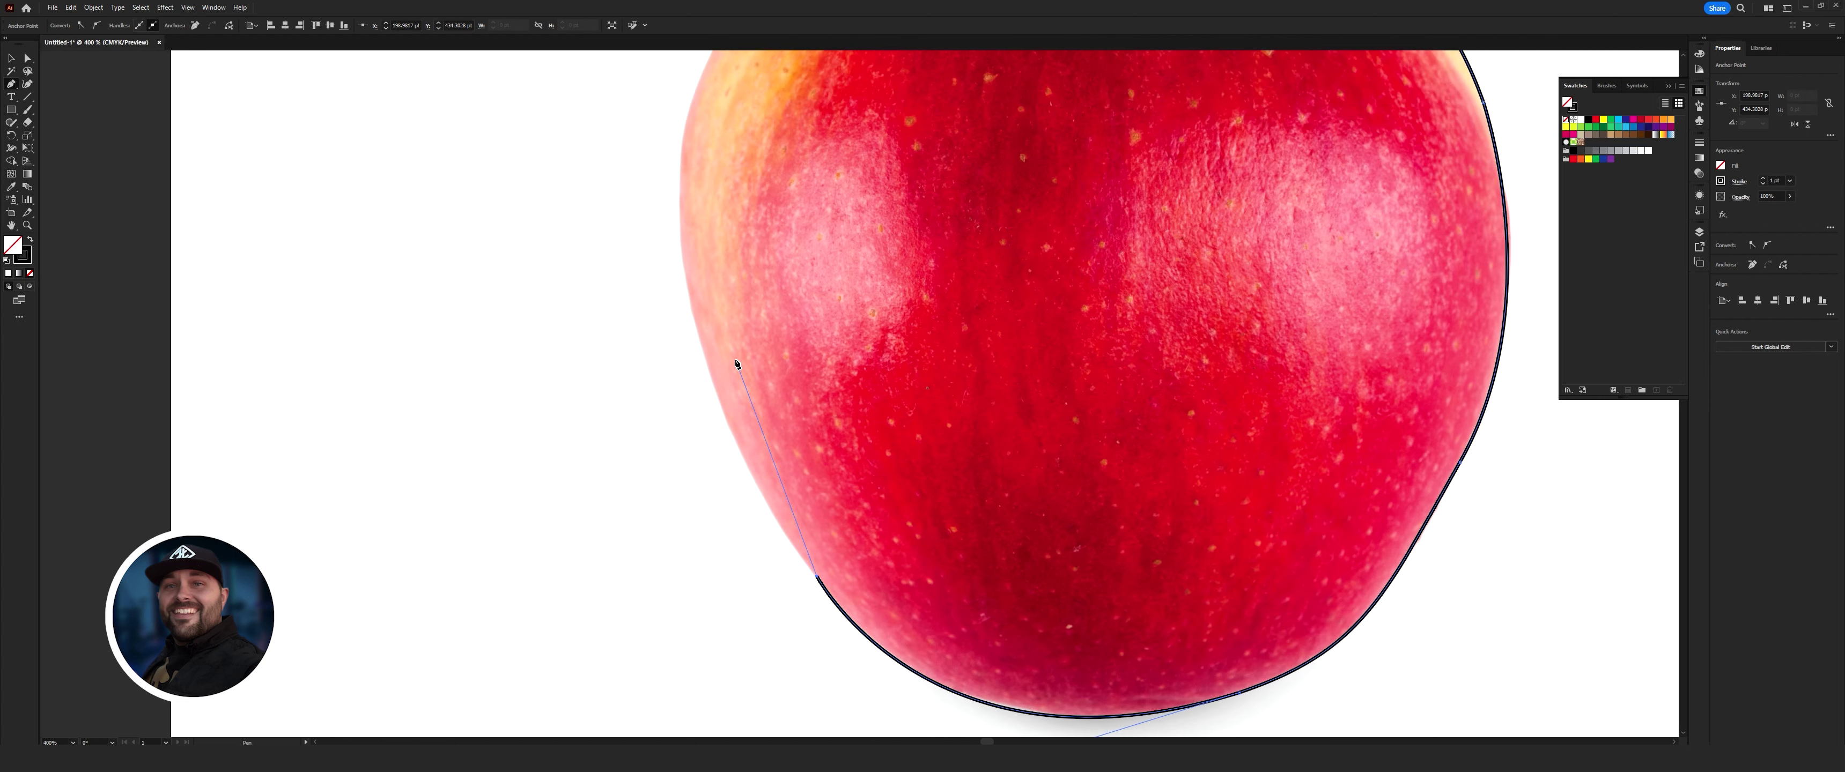
{"action": "scroll", "coordinate": [737, 365], "scroll_direction": "up", "scroll_amount": 2}
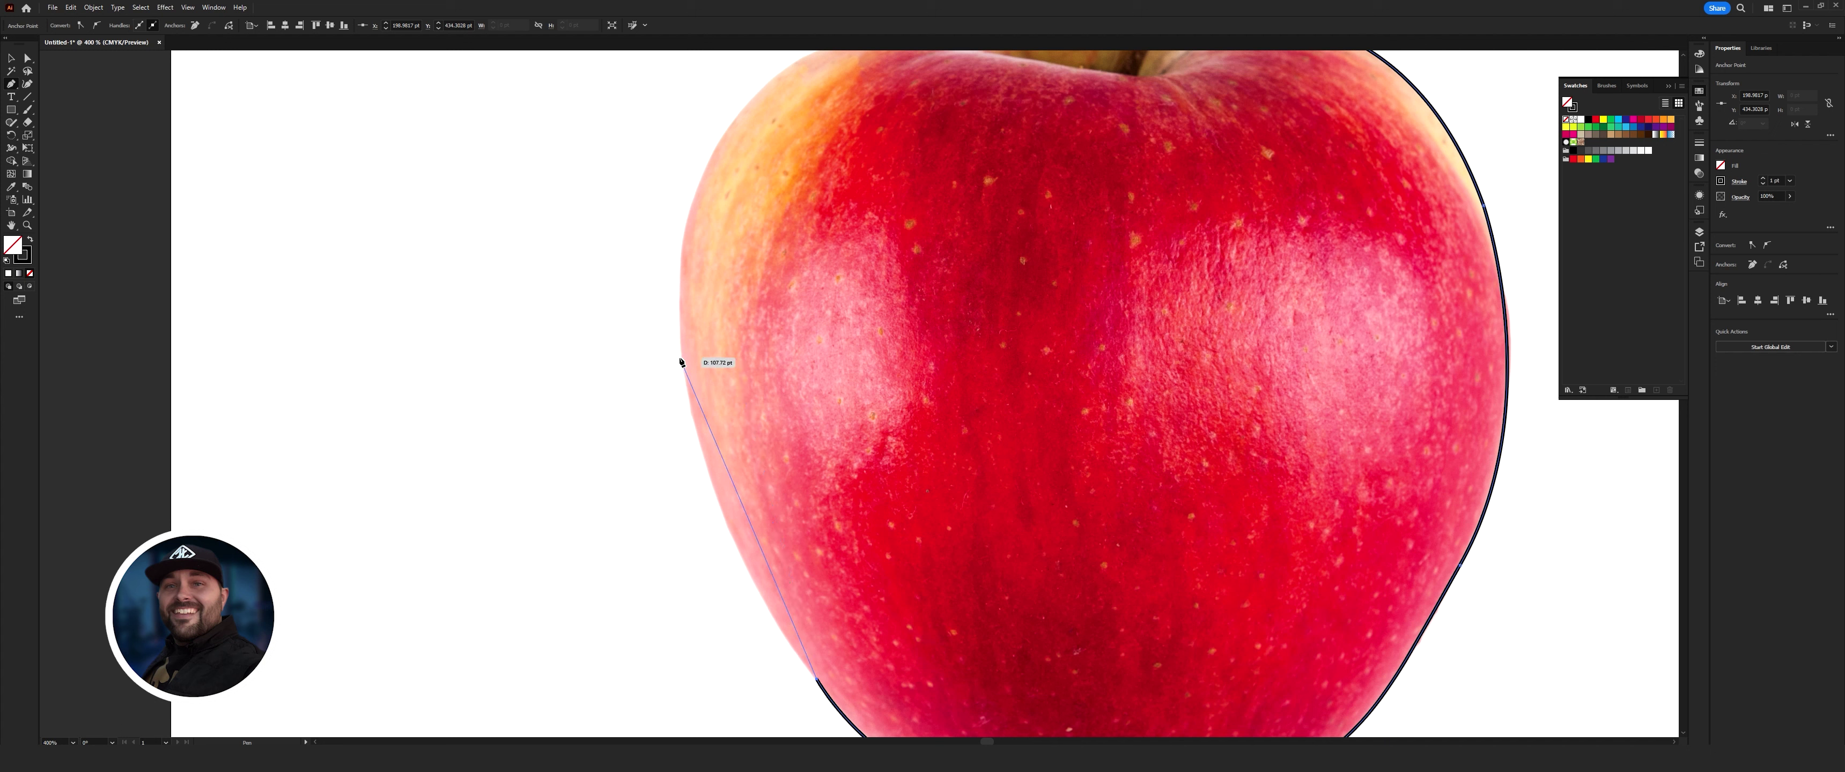
{"action": "left_click_drag", "start_coordinate": [681, 359], "coordinate": [649, 157]}
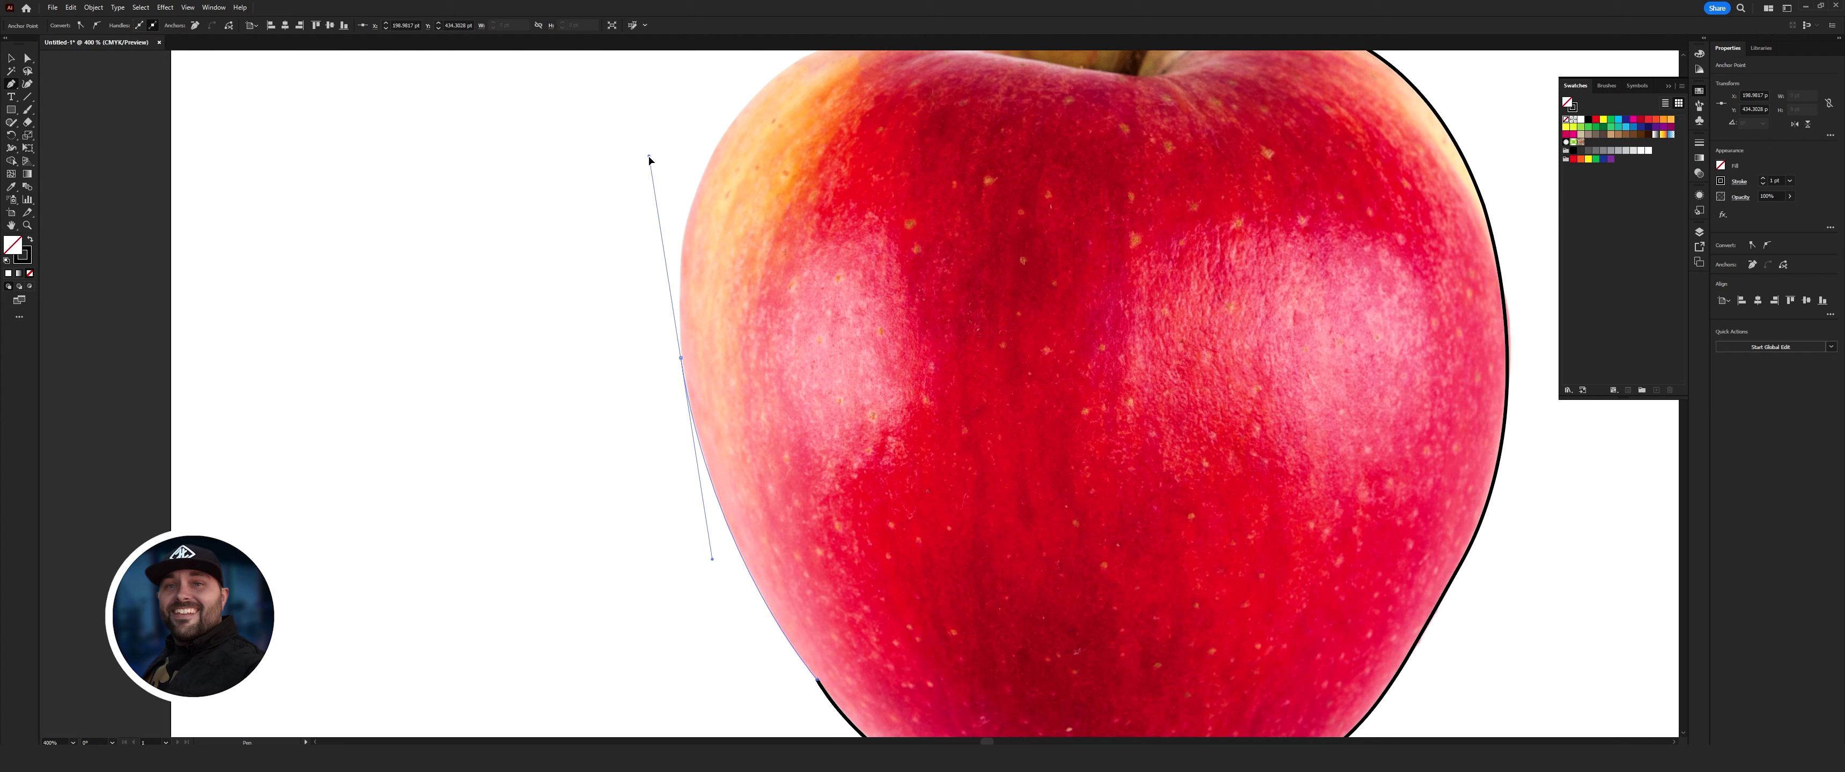
{"action": "left_click_drag", "start_coordinate": [650, 159], "coordinate": [649, 158]}
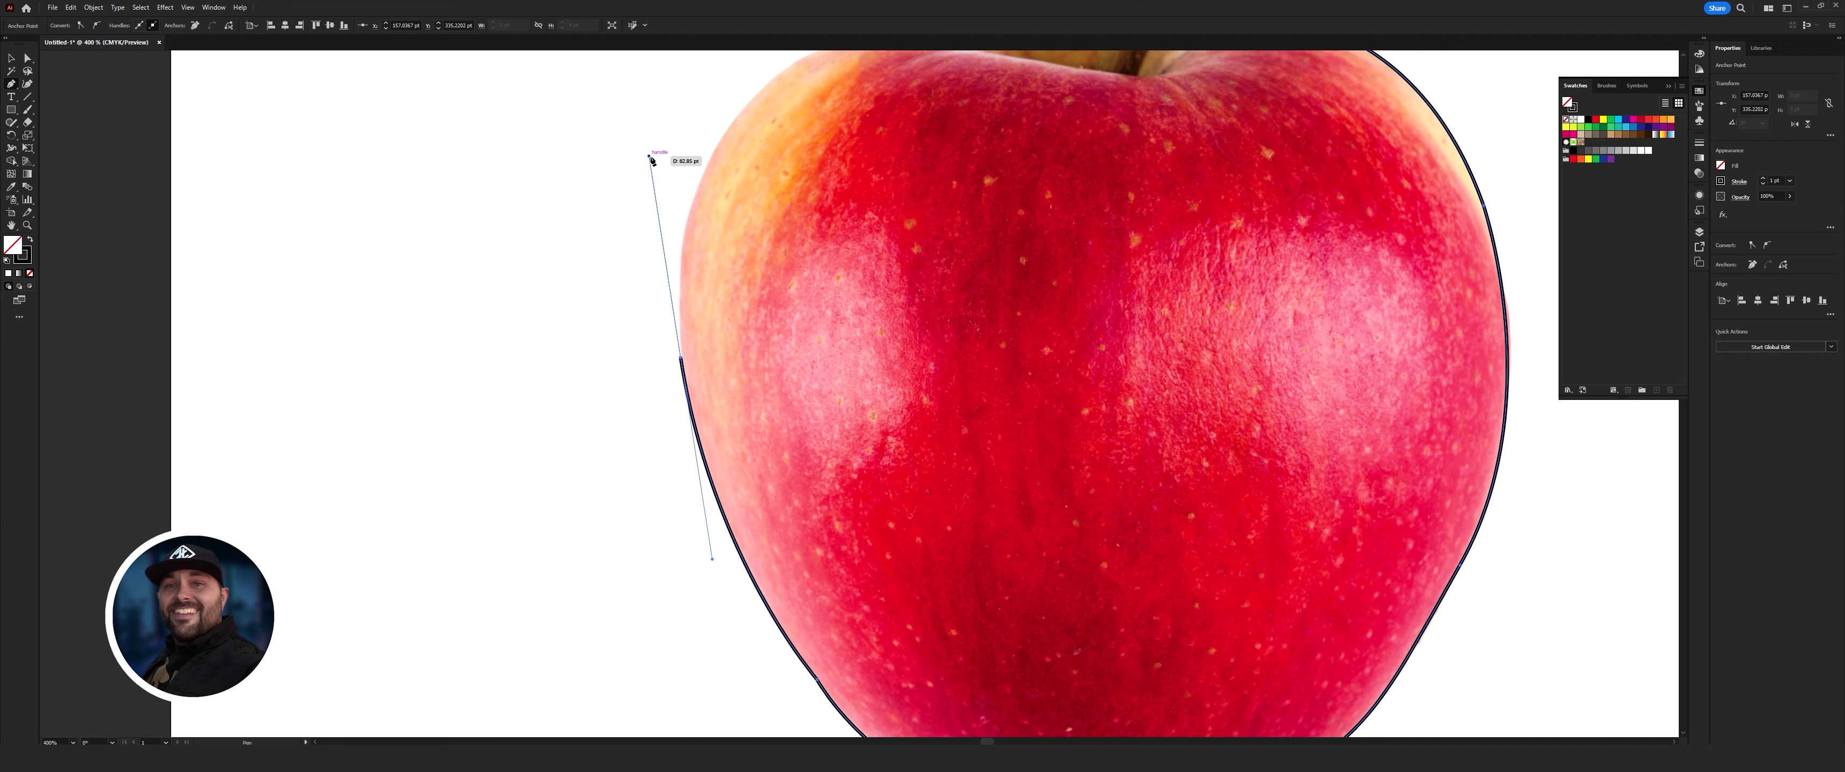
- Trace over the apple's left shoulder with an anchor on its slope and a smooth anchor with horizontal handles on top
{"action": "scroll", "coordinate": [844, 432], "scroll_direction": "up", "scroll_amount": 5}
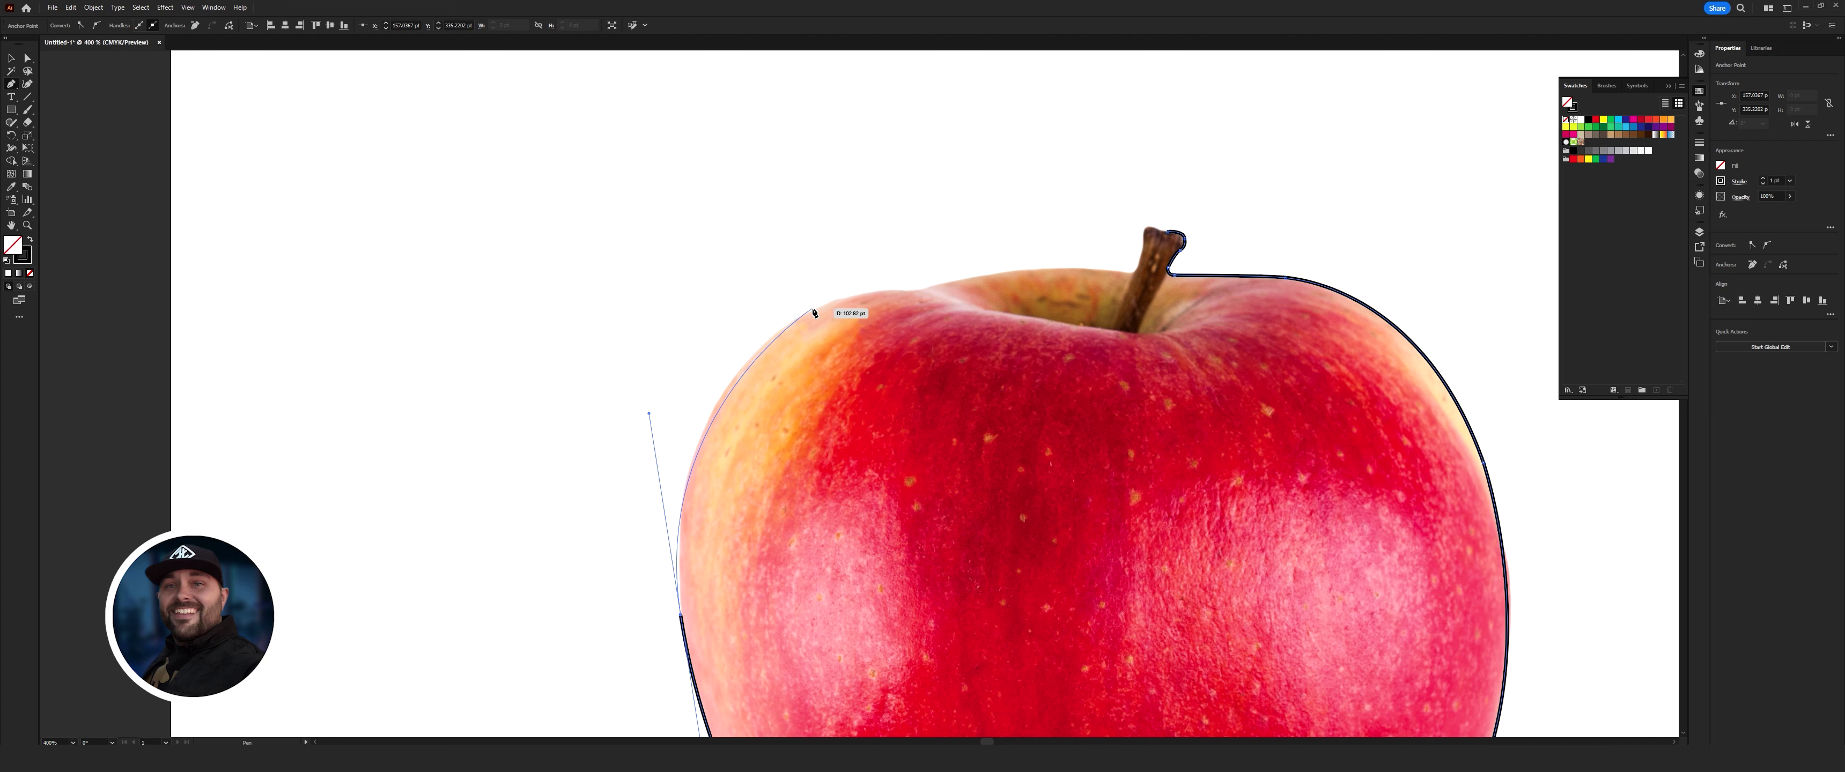
{"action": "scroll", "coordinate": [813, 313], "scroll_direction": "down", "scroll_amount": 1}
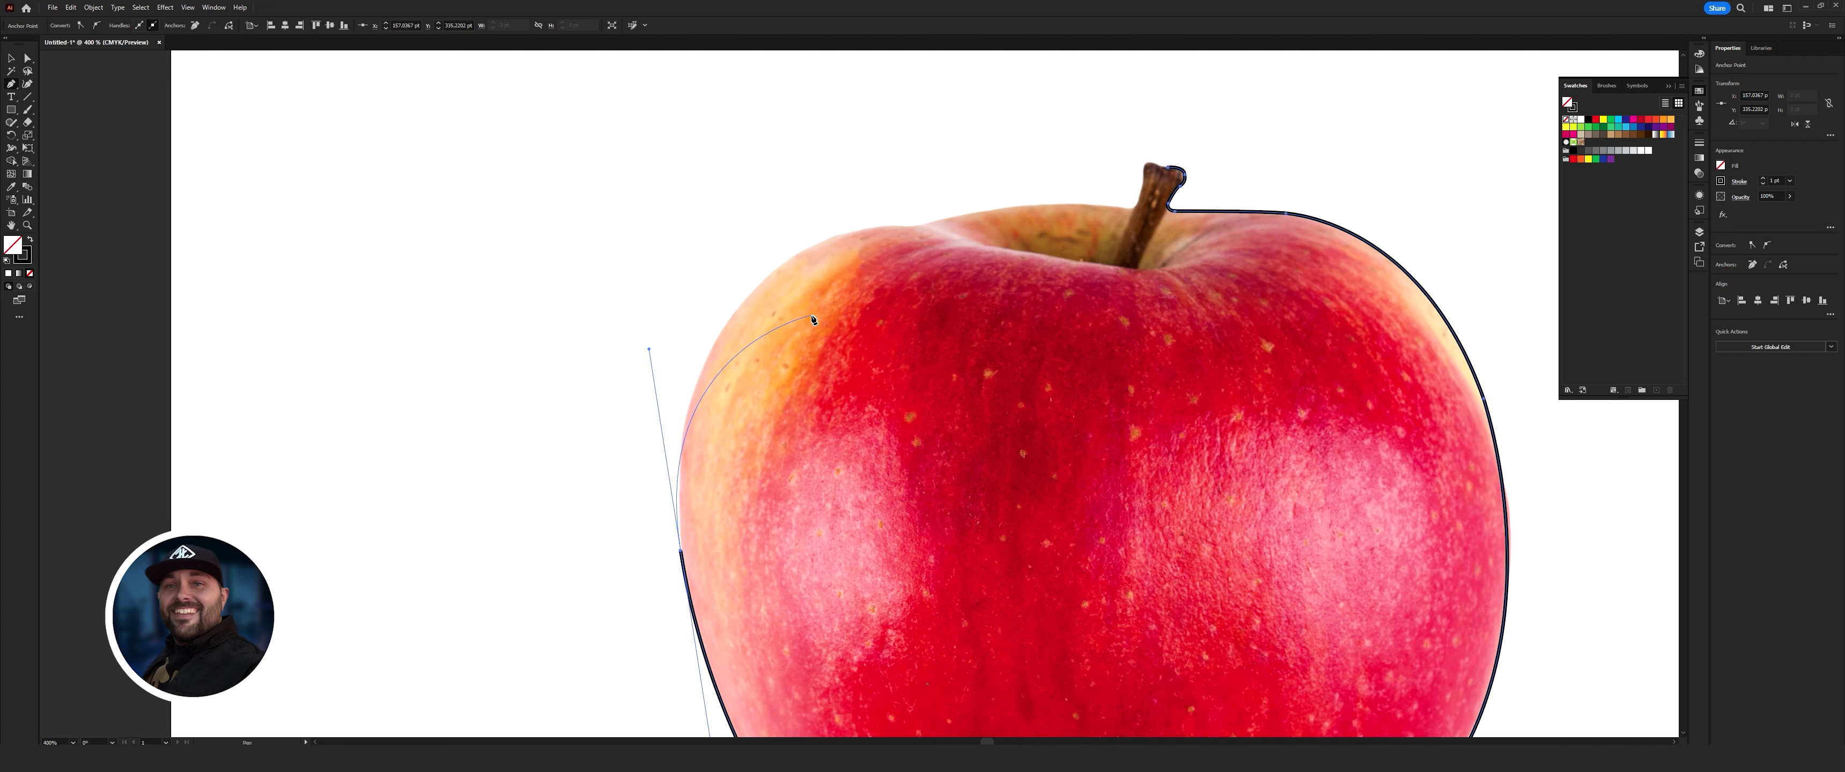
{"action": "left_click", "coordinate": [799, 256]}
{"action": "mouse_move", "coordinate": [799, 256]}
{"action": "left_mouse_down"}
{"action": "mouse_move", "coordinate": [815, 248]}
{"action": "mouse_move", "coordinate": [892, 341]}
{"action": "mouse_move", "coordinate": [885, 382]}
{"action": "mouse_move", "coordinate": [992, 415]}
{"action": "mouse_move", "coordinate": [1024, 350]}
{"action": "mouse_move", "coordinate": [1153, 337]}
{"action": "left_mouse_up"}
{"action": "scroll", "coordinate": [888, 350], "scroll_direction": "up", "scroll_amount": 3}
{"action": "scroll", "coordinate": [886, 359], "scroll_direction": "up", "scroll_amount": 2}
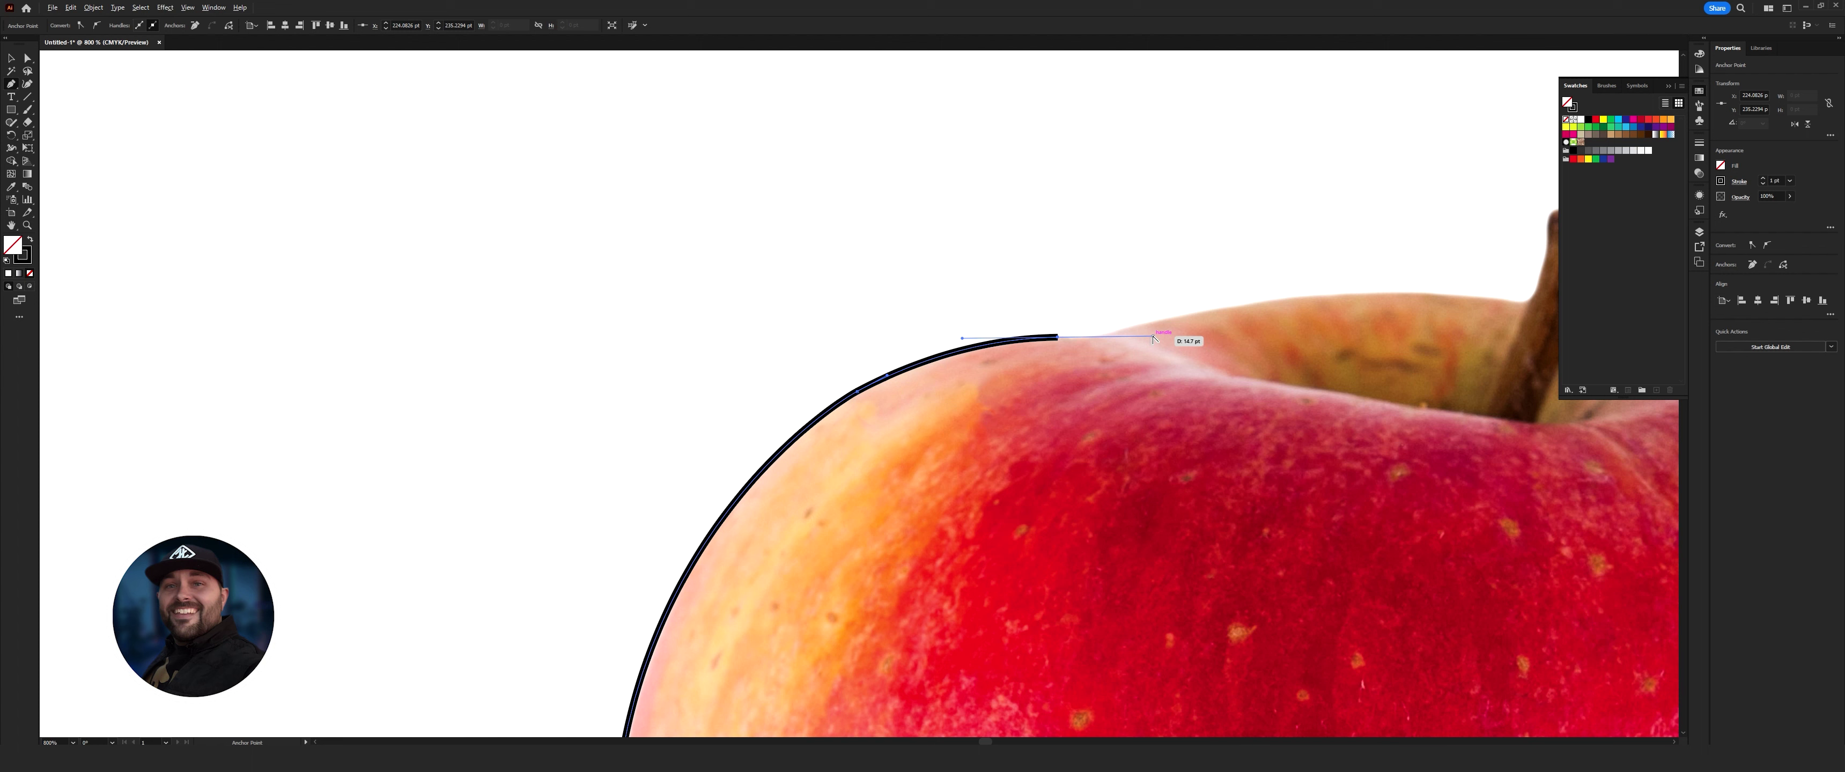
- Shorten the top-left anchor's outgoing handle and trace the dip and the apple's rear rim up to the stem's left base
{"action": "left_click_drag", "start_coordinate": [1153, 339], "coordinate": [1133, 337]}
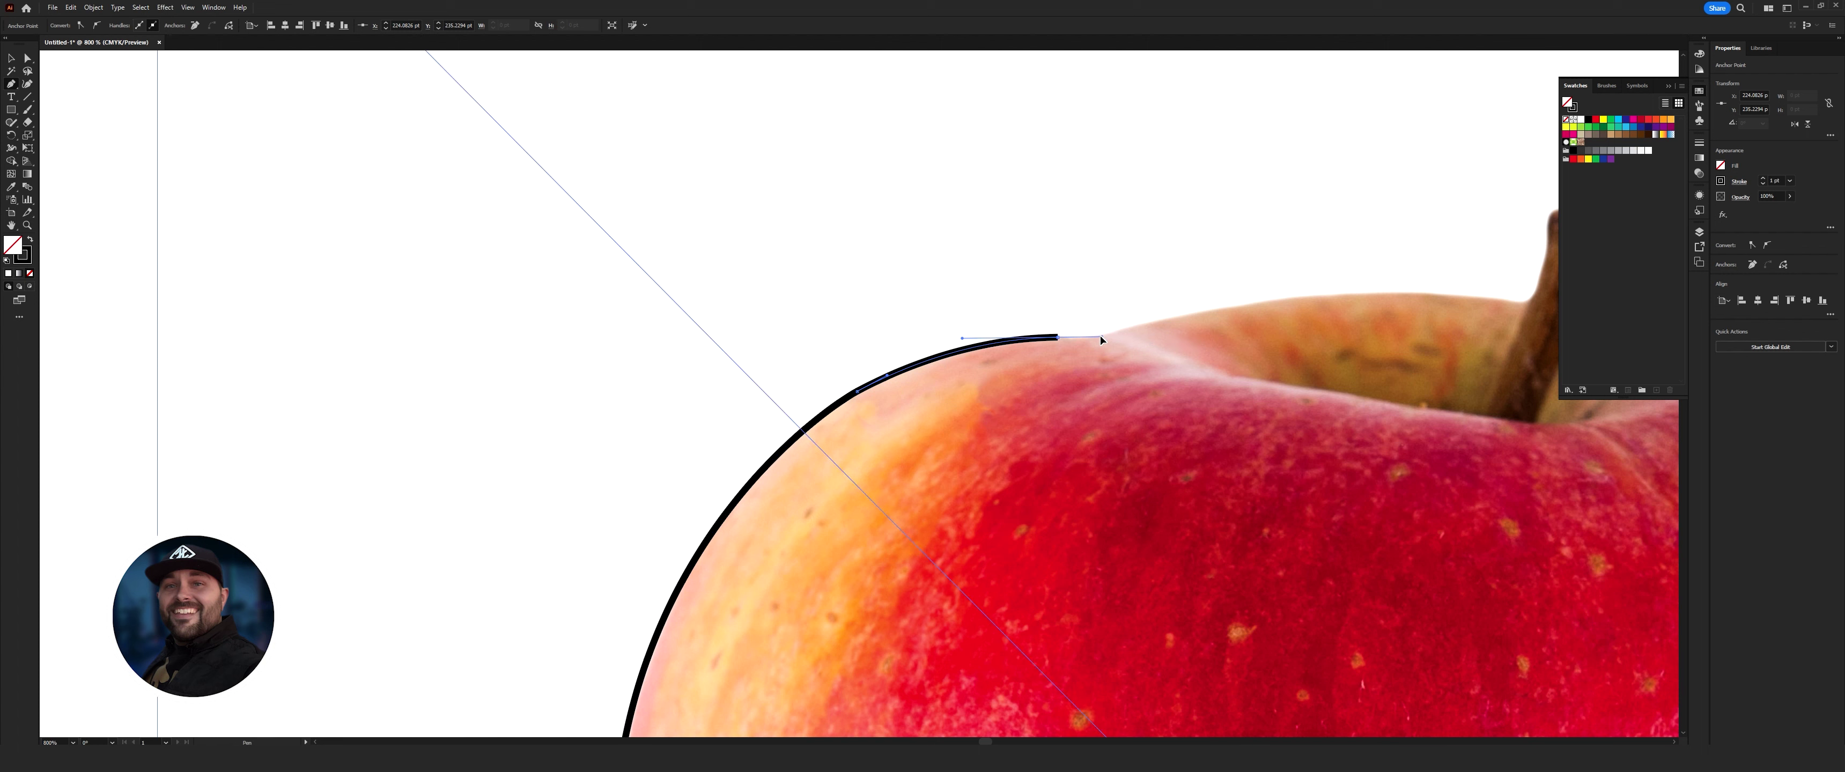
{"action": "left_click_drag", "start_coordinate": [1083, 338], "coordinate": [1154, 318]}
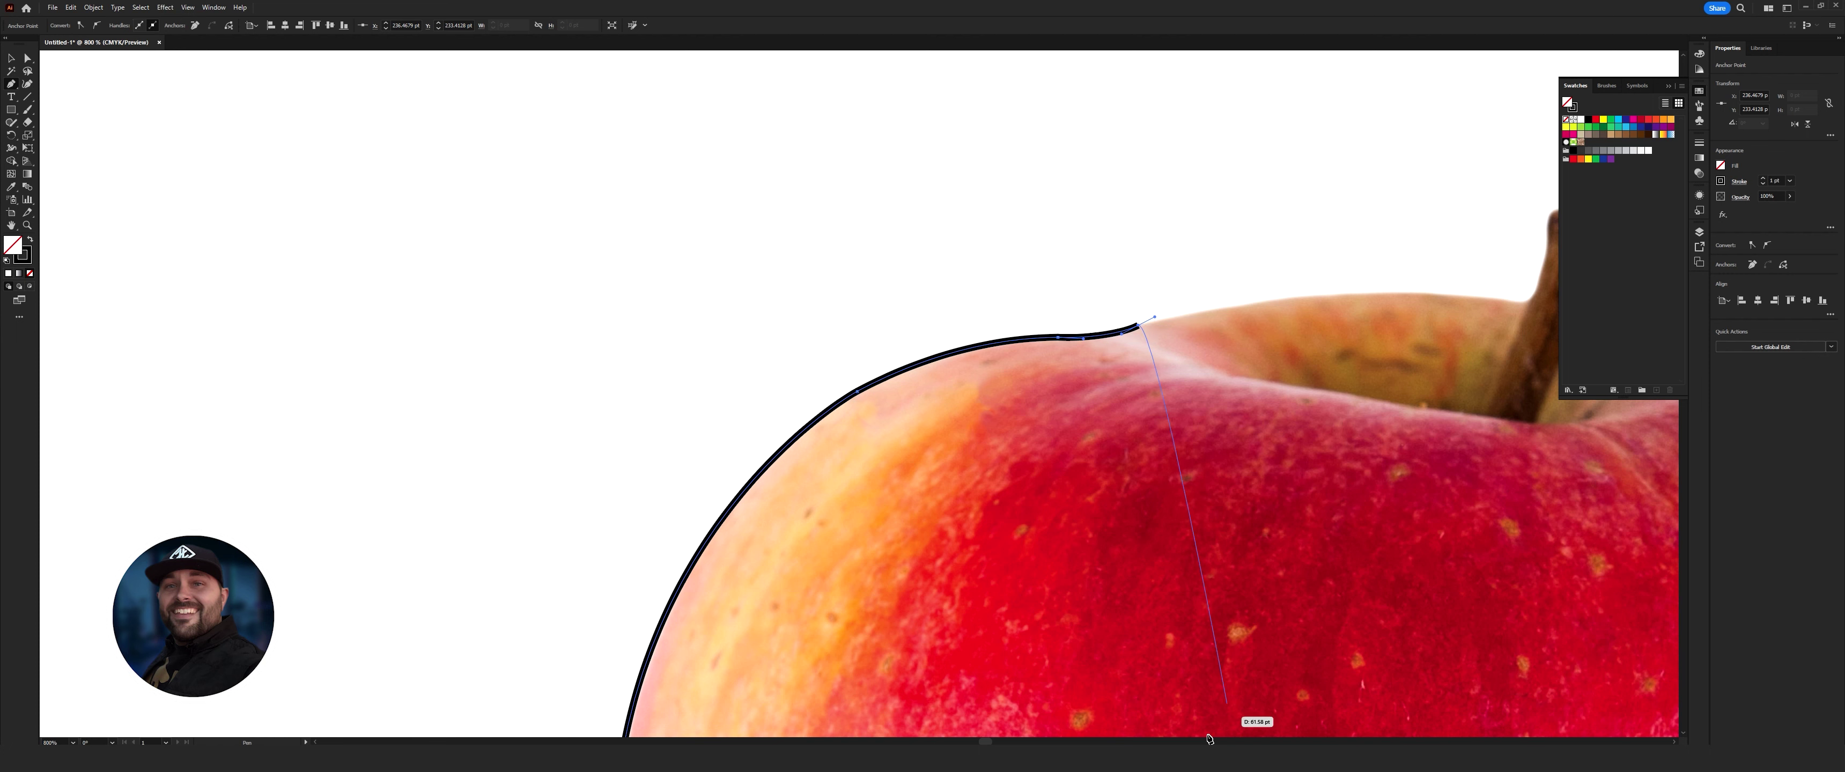
{"action": "left_click_drag", "start_coordinate": [986, 742], "coordinate": [992, 741]}
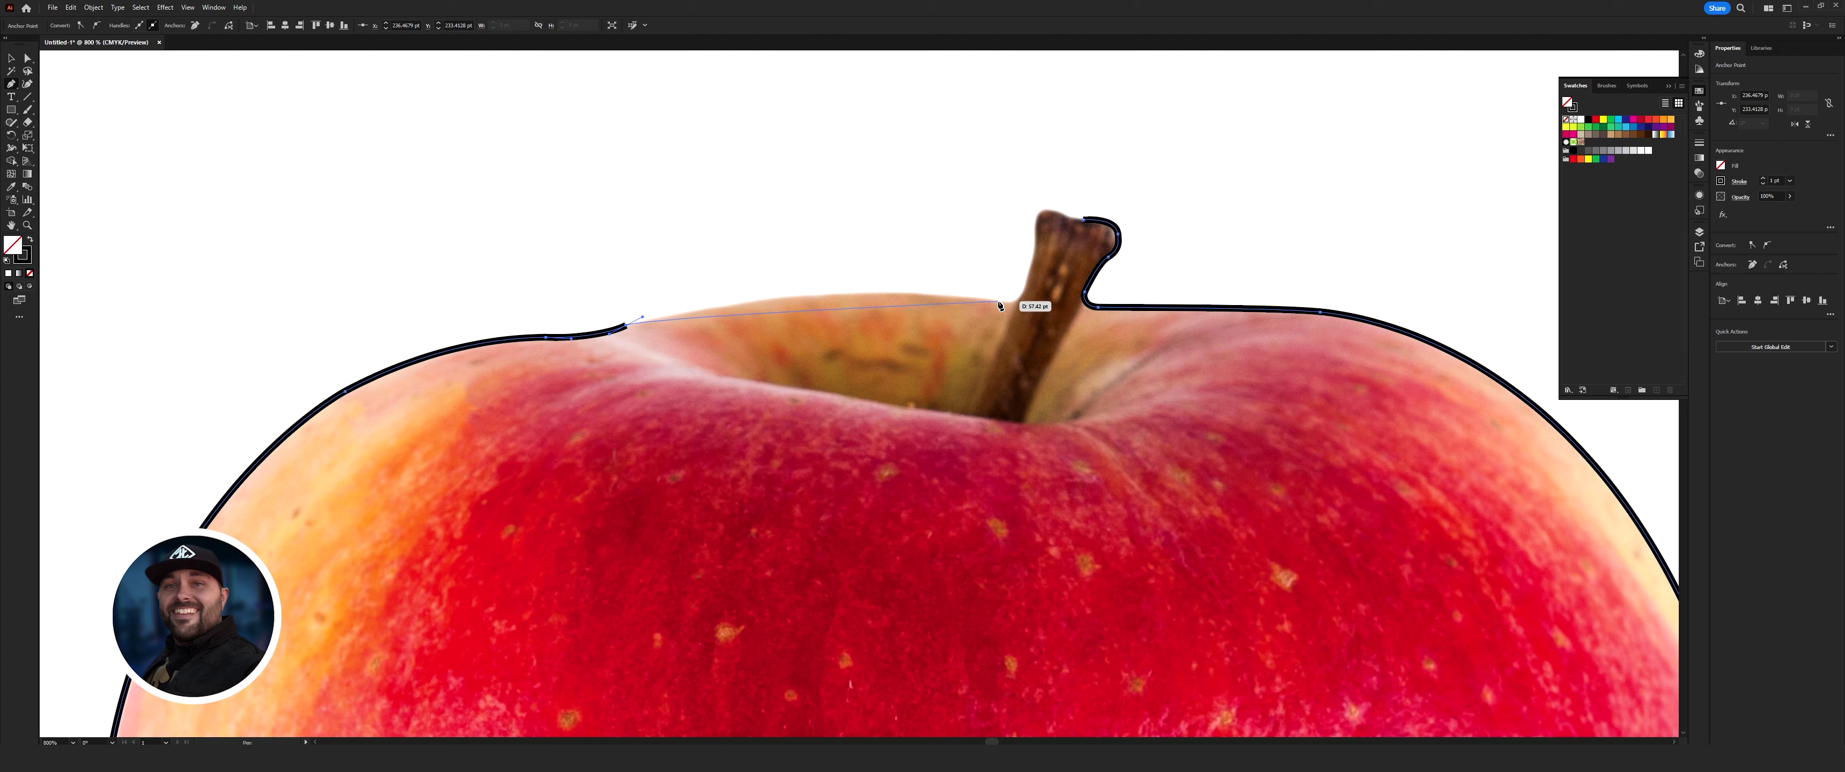
{"action": "left_click_drag", "start_coordinate": [999, 301], "coordinate": [1163, 331]}
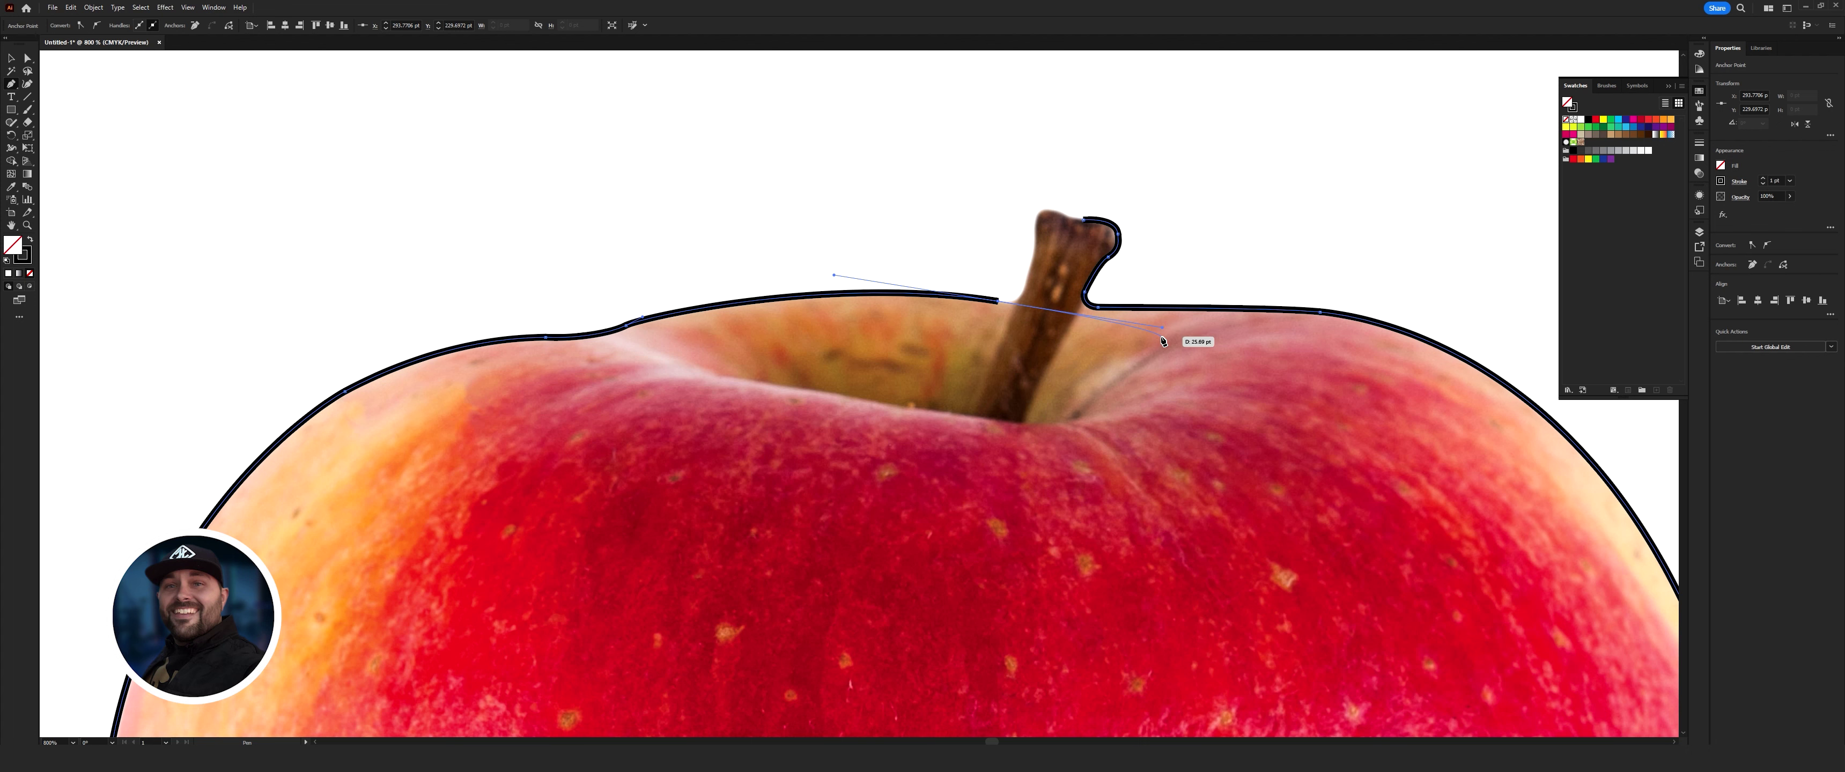
- Shorten the outgoing handle at the stem's base and trace up the stem's left side with two smooth anchors
{"action": "key", "text": "ctrl+plus"}
{"action": "key", "text": "ctrl+plus"}
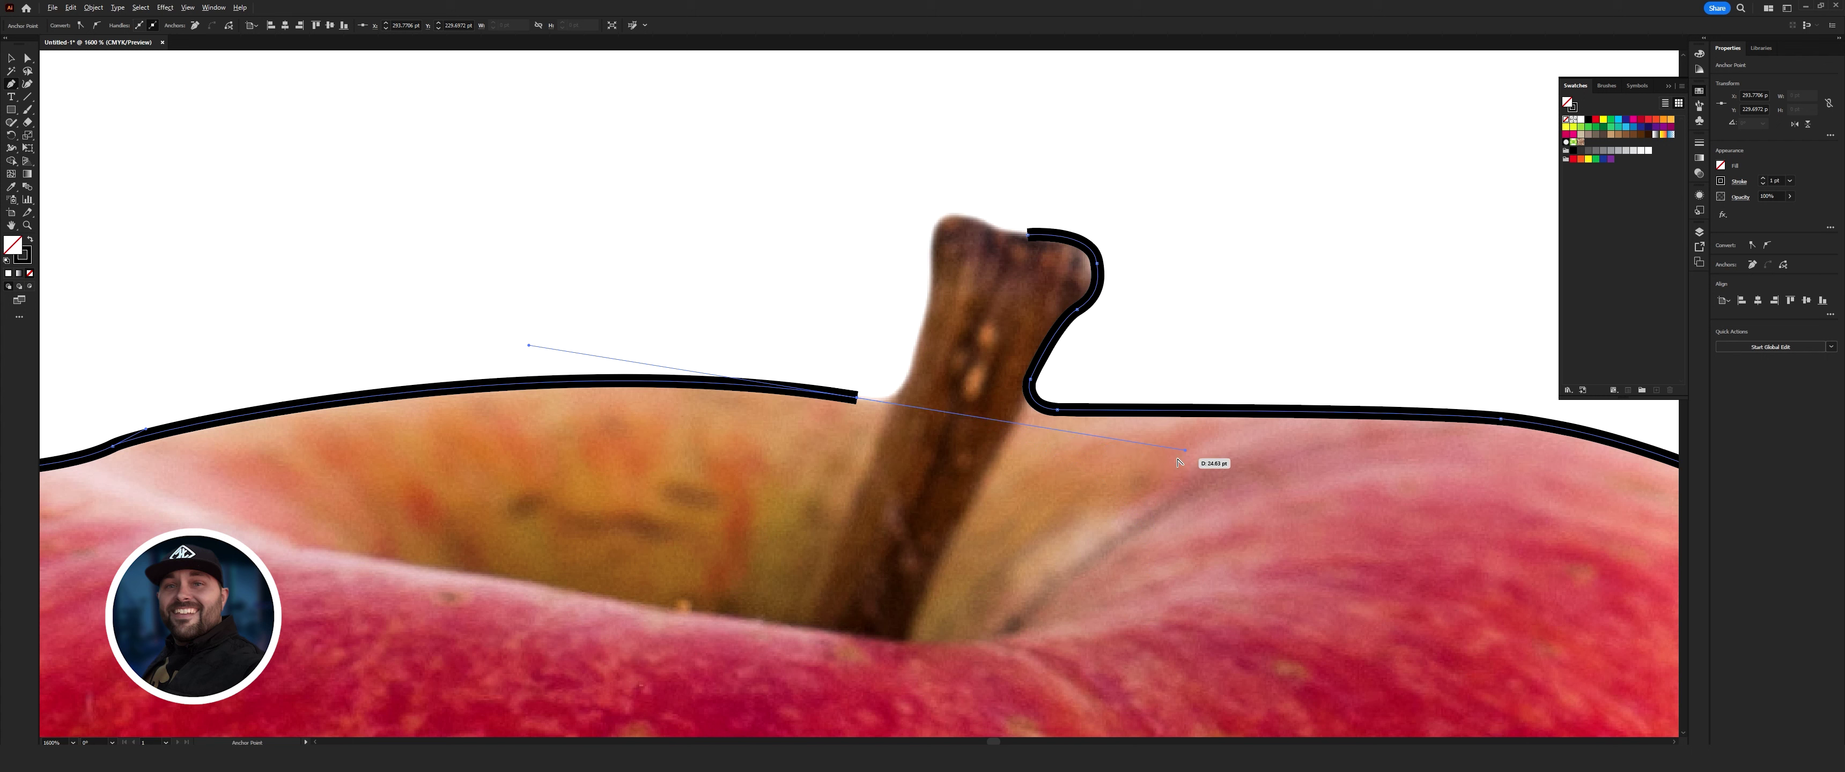
{"action": "key", "text": "alt"}
{"action": "left_click_drag", "start_coordinate": [1185, 451], "coordinate": [900, 404]}
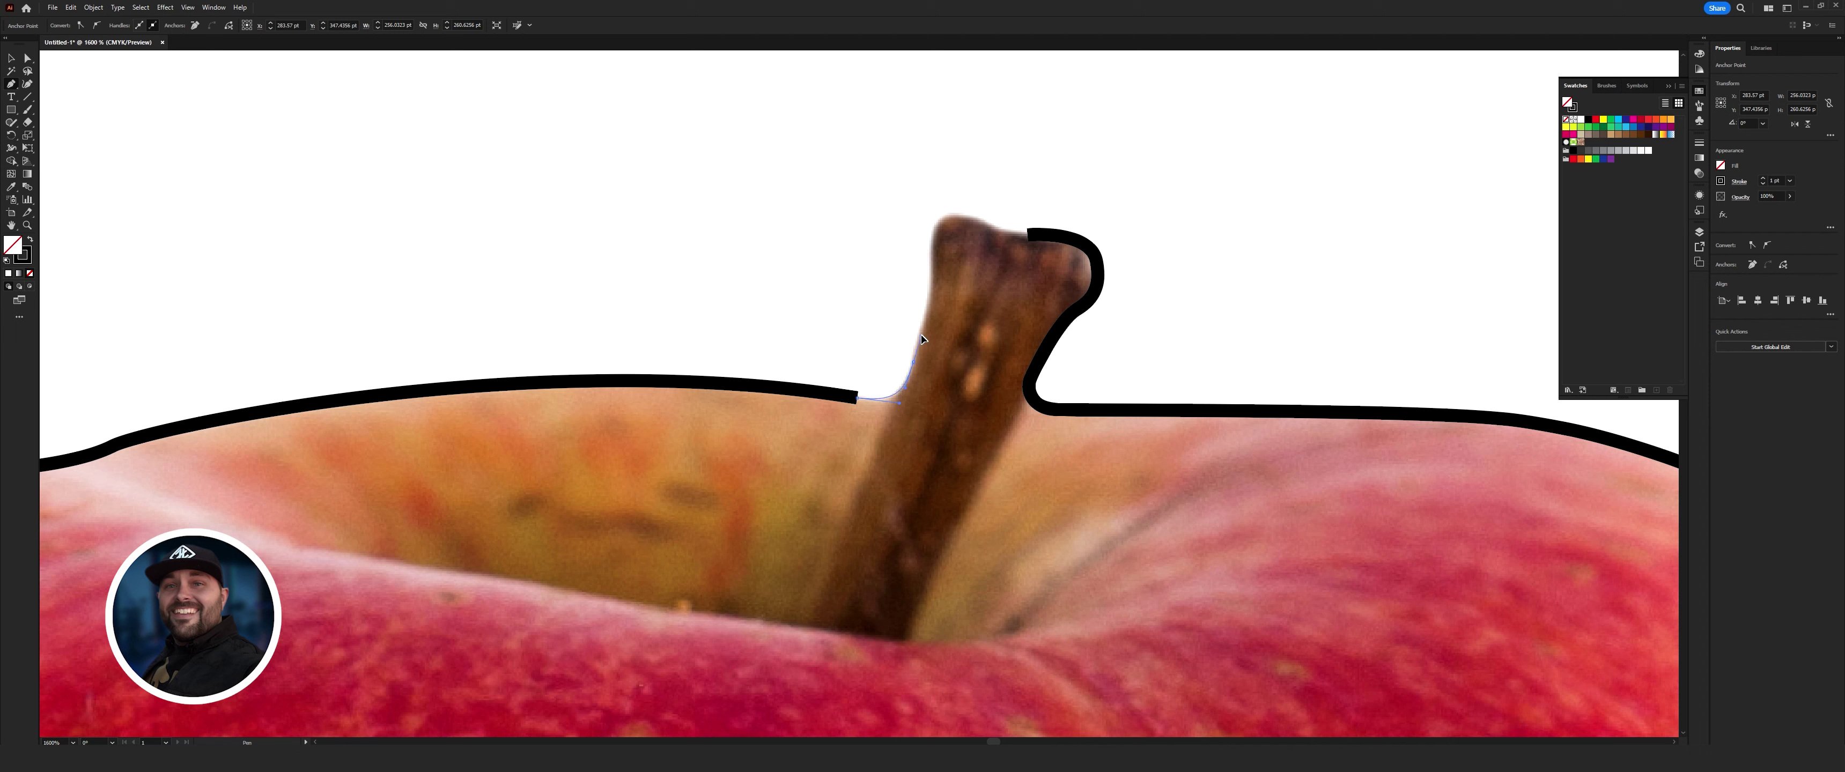
{"action": "left_click_drag", "start_coordinate": [921, 340], "coordinate": [925, 337]}
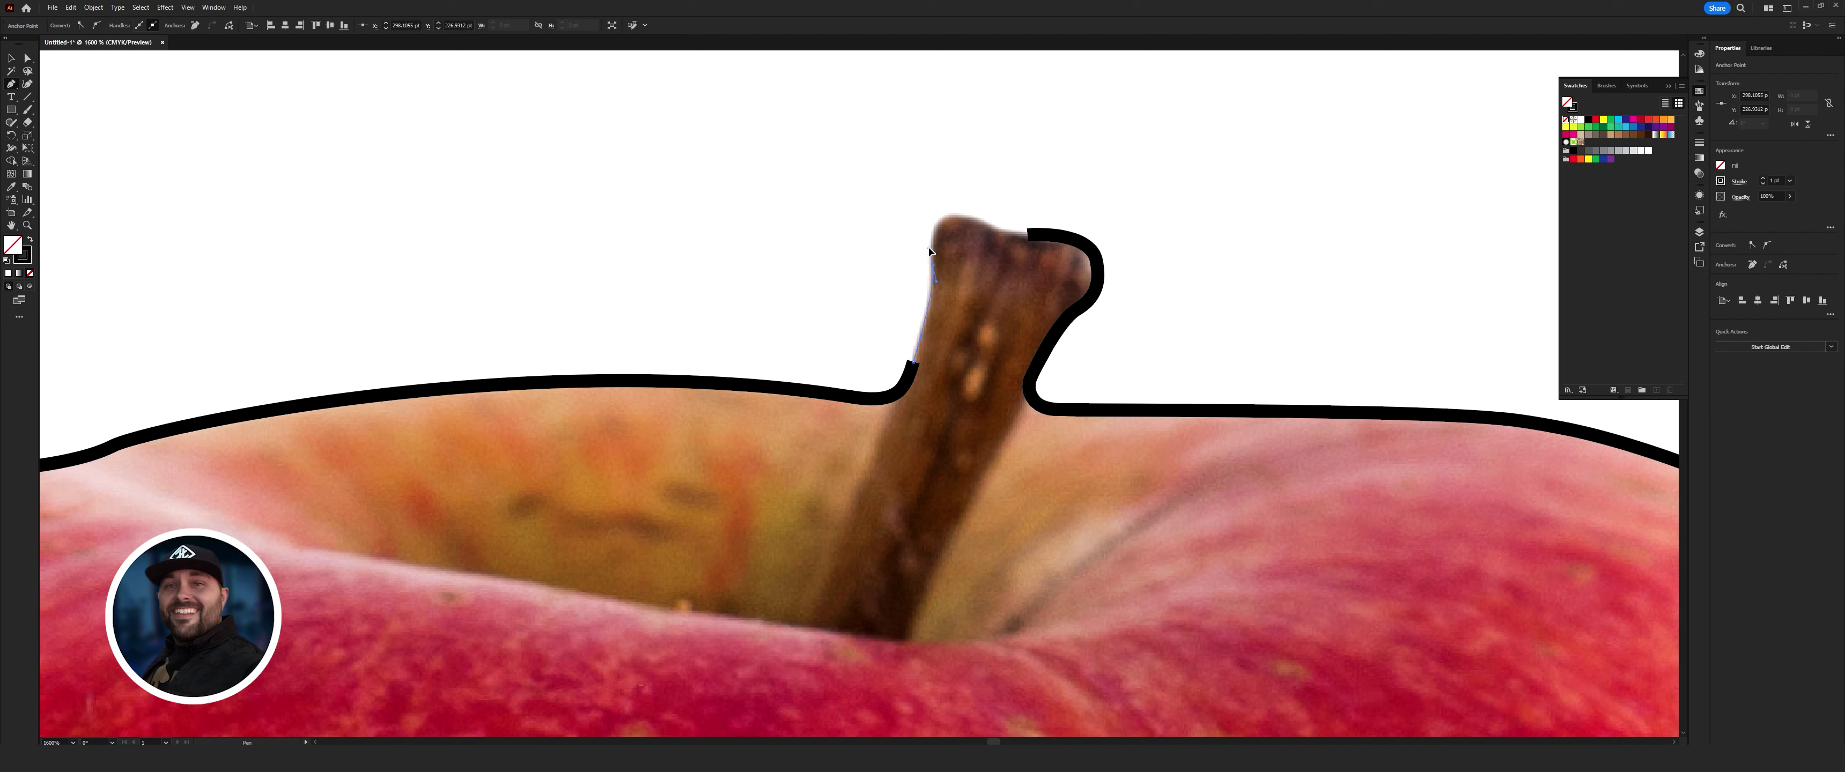
{"action": "mouse_move", "coordinate": [931, 265]}
{"action": "left_mouse_down"}
{"action": "mouse_move", "coordinate": [928, 307]}
{"action": "mouse_move", "coordinate": [929, 272]}
{"action": "left_mouse_up"}
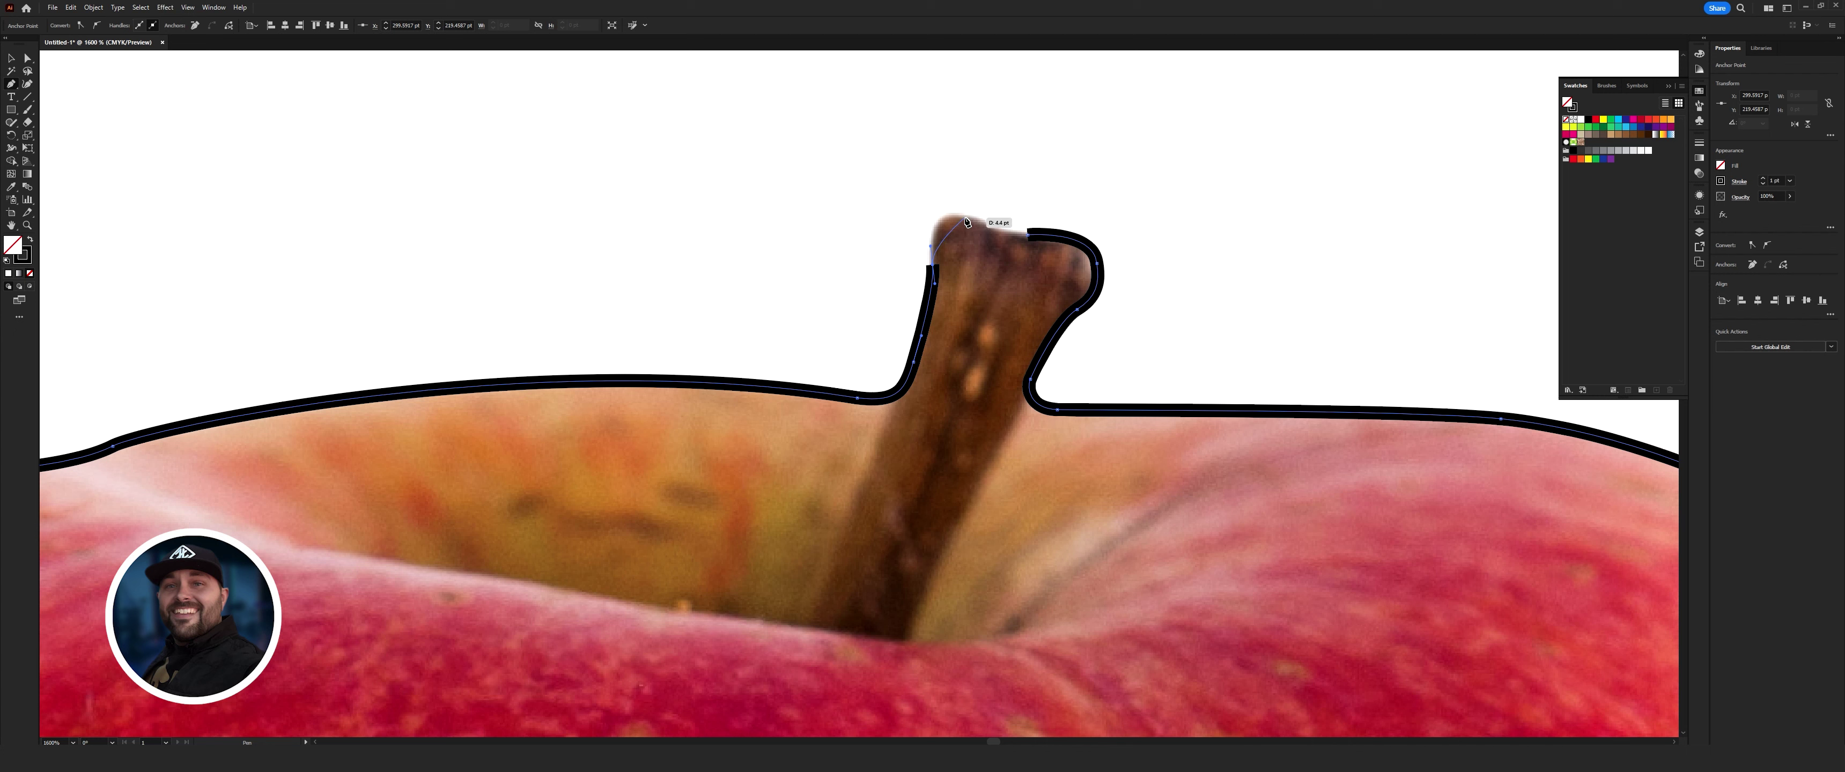
- Curve the path over the stem's top-left corner and close the outline at its starting anchor
{"action": "left_click_drag", "start_coordinate": [966, 221], "coordinate": [1001, 232]}
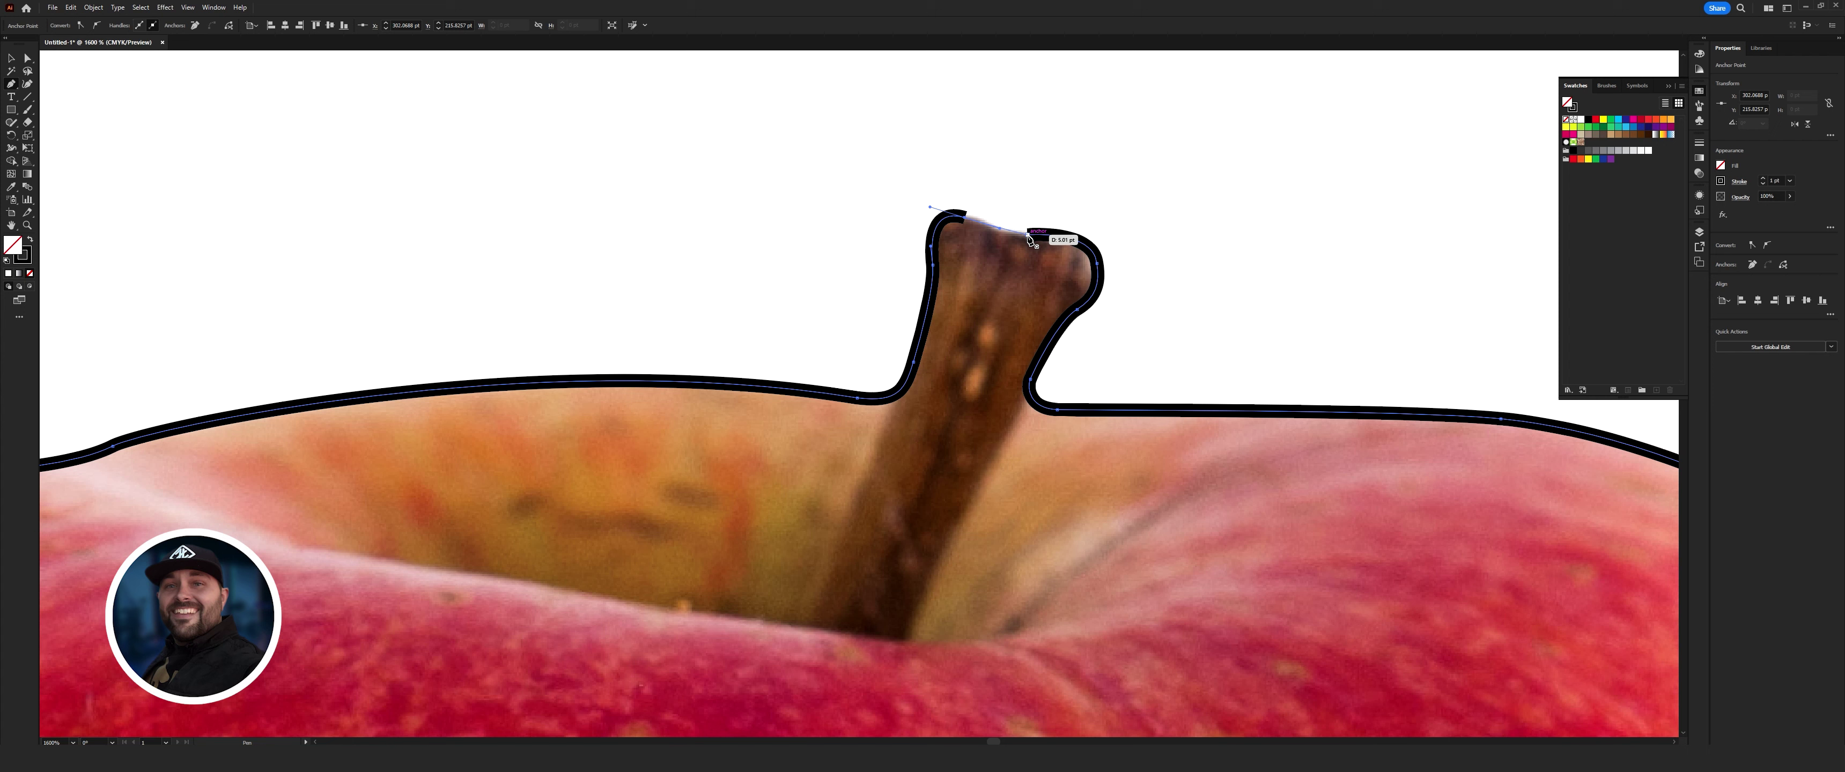
{"action": "left_click", "coordinate": [1029, 234]}
{"action": "left_click_drag", "start_coordinate": [1028, 237], "coordinate": [1060, 235]}
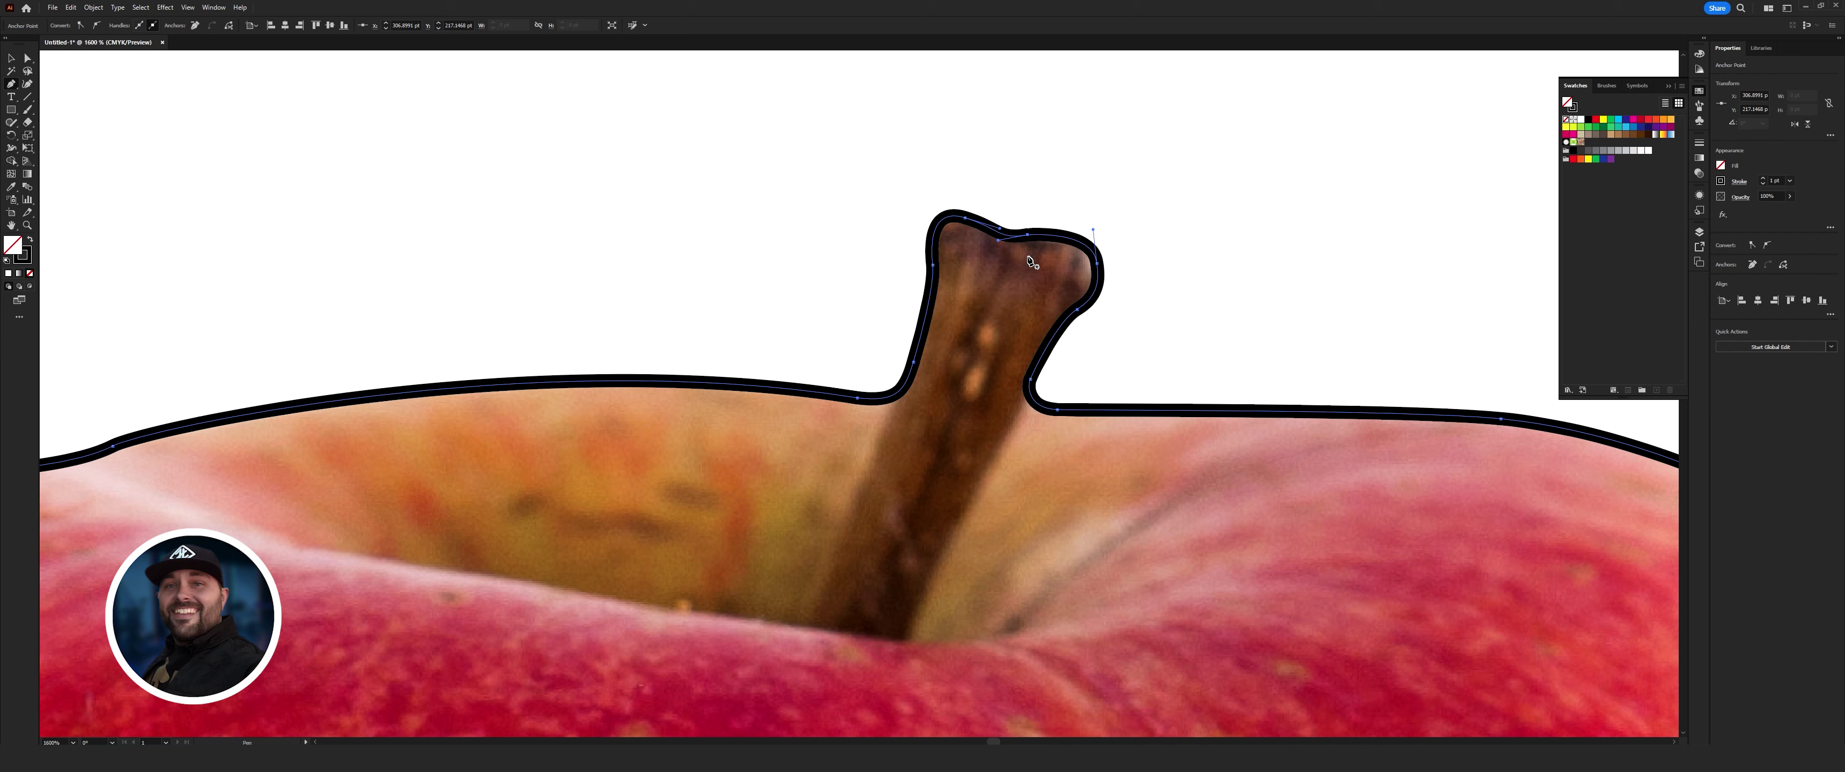
- Move the closing anchor on the stem's top slightly down and right, and level its left handle to smooth the dip
{"action": "left_click", "coordinate": [12, 60]}
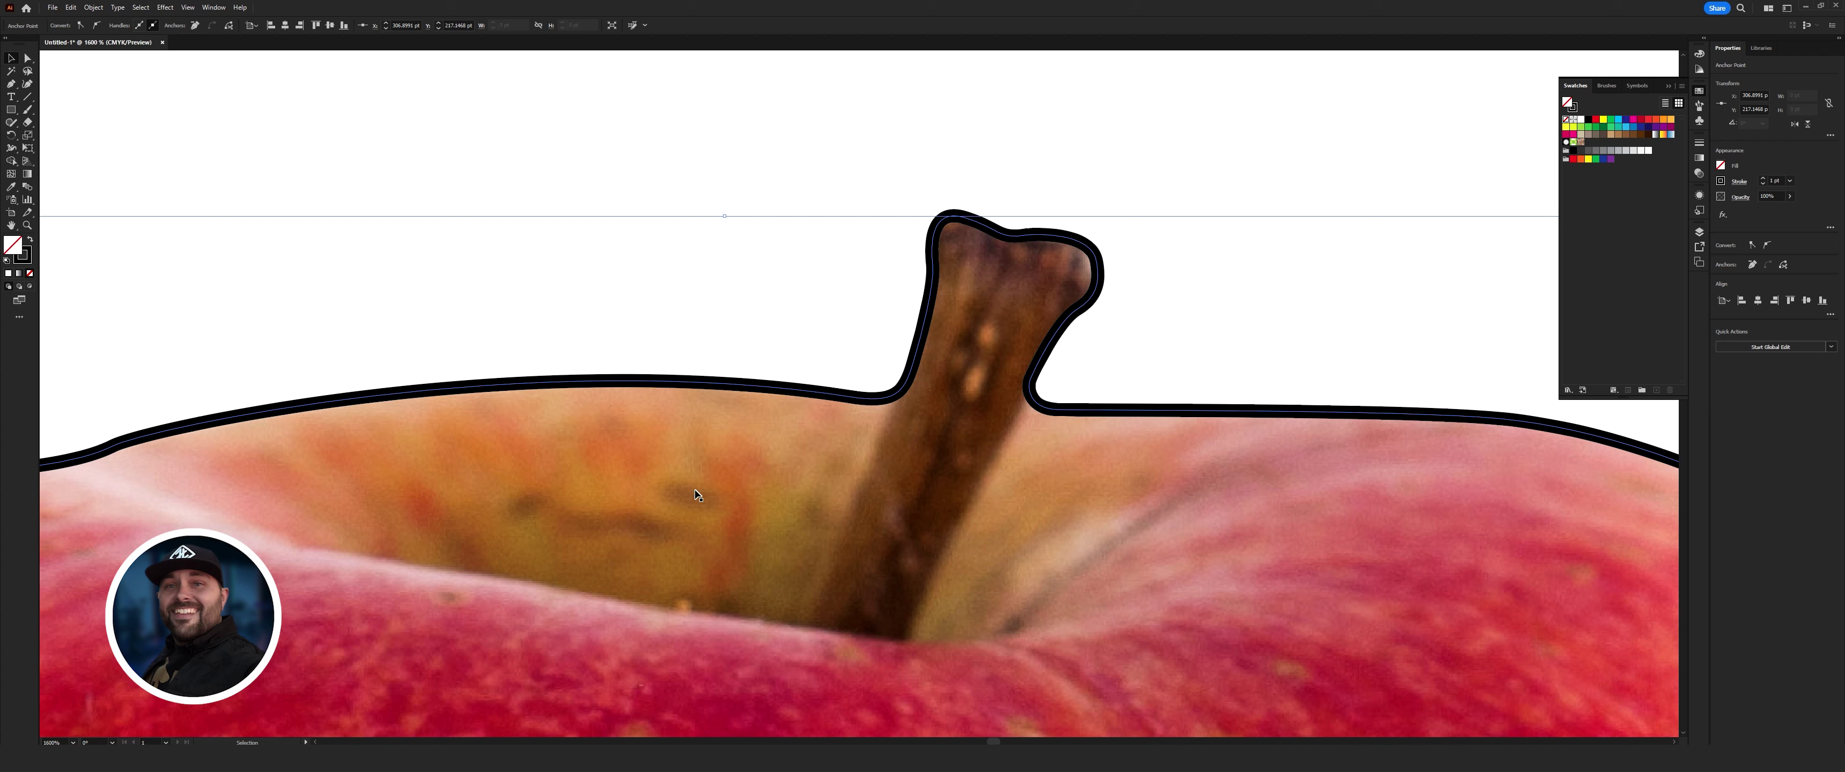
{"action": "left_click", "coordinate": [28, 60]}
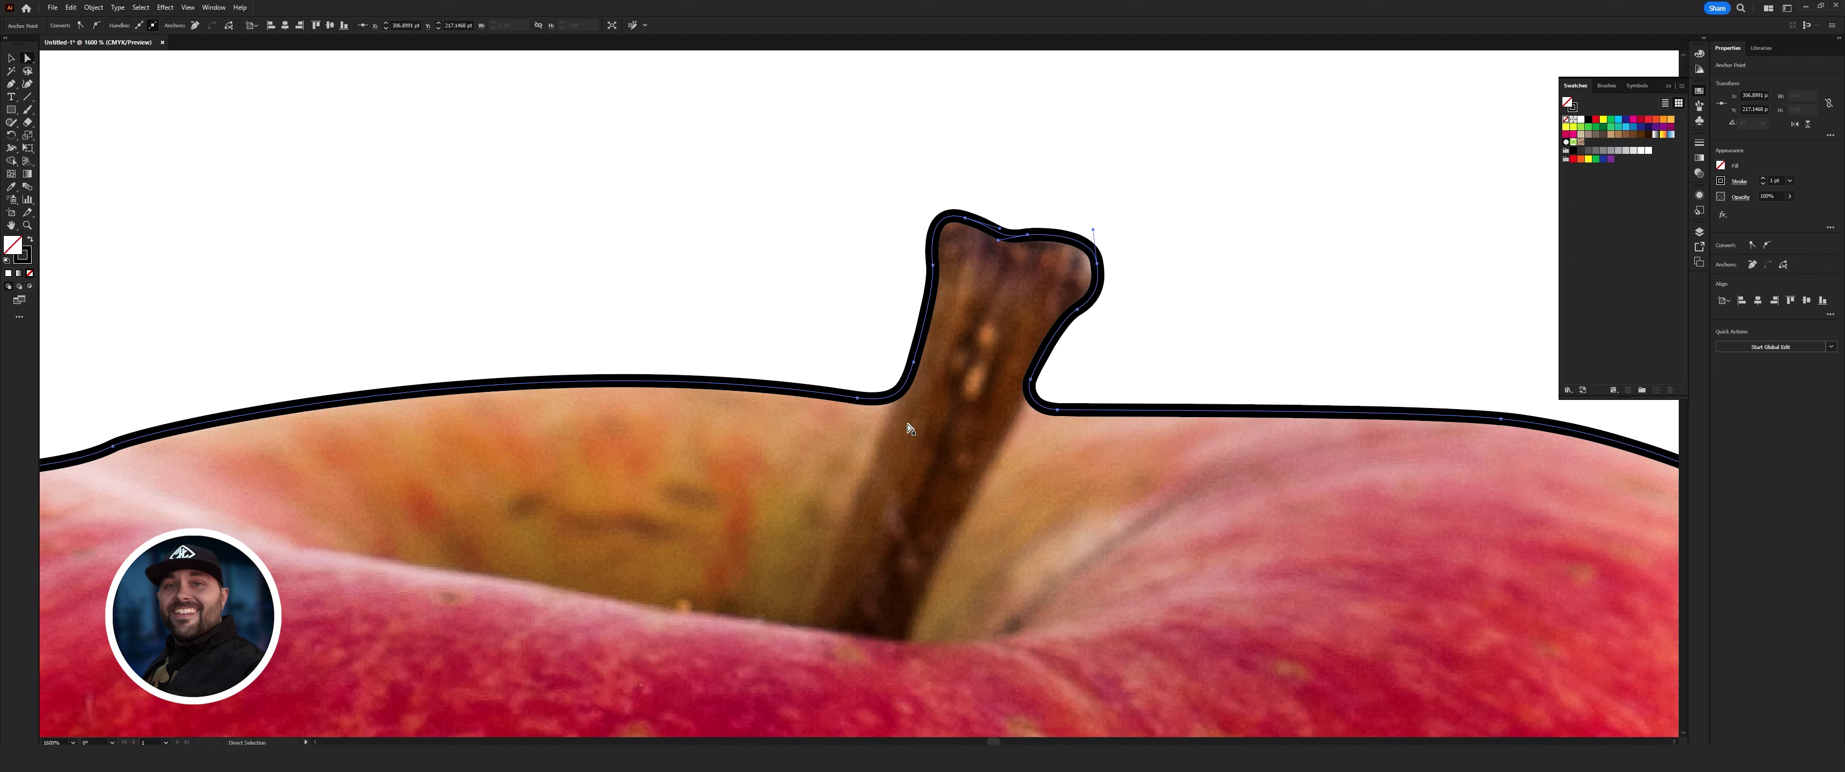
{"action": "key", "text": "ctrl+plus"}
{"action": "key", "text": "ctrl+plus"}
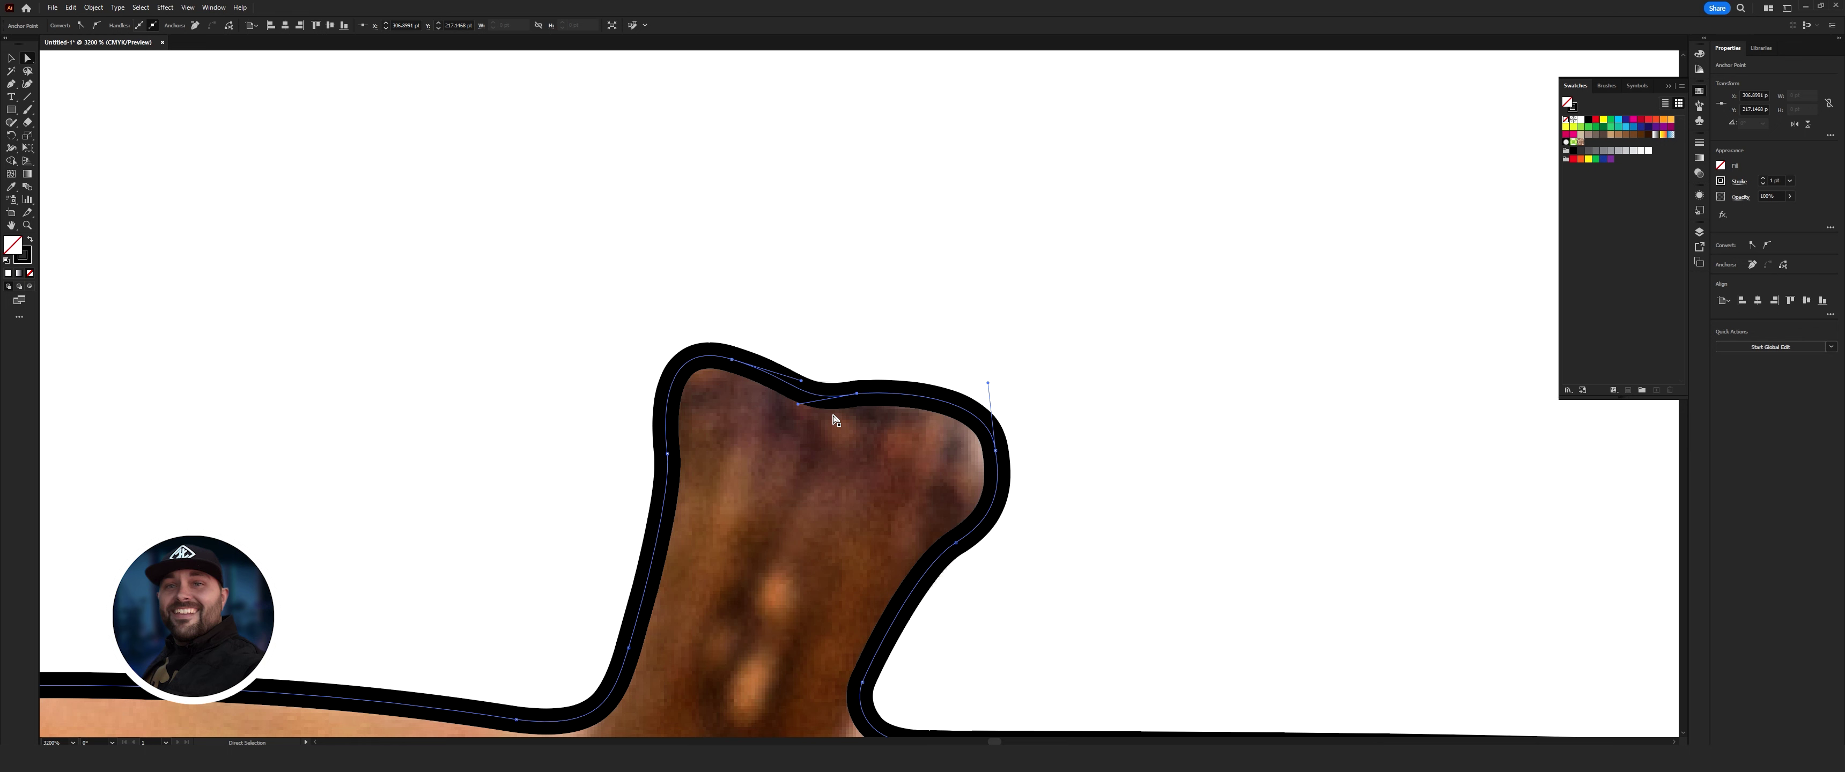
{"action": "scroll", "coordinate": [833, 420], "scroll_direction": "down", "scroll_amount": 1}
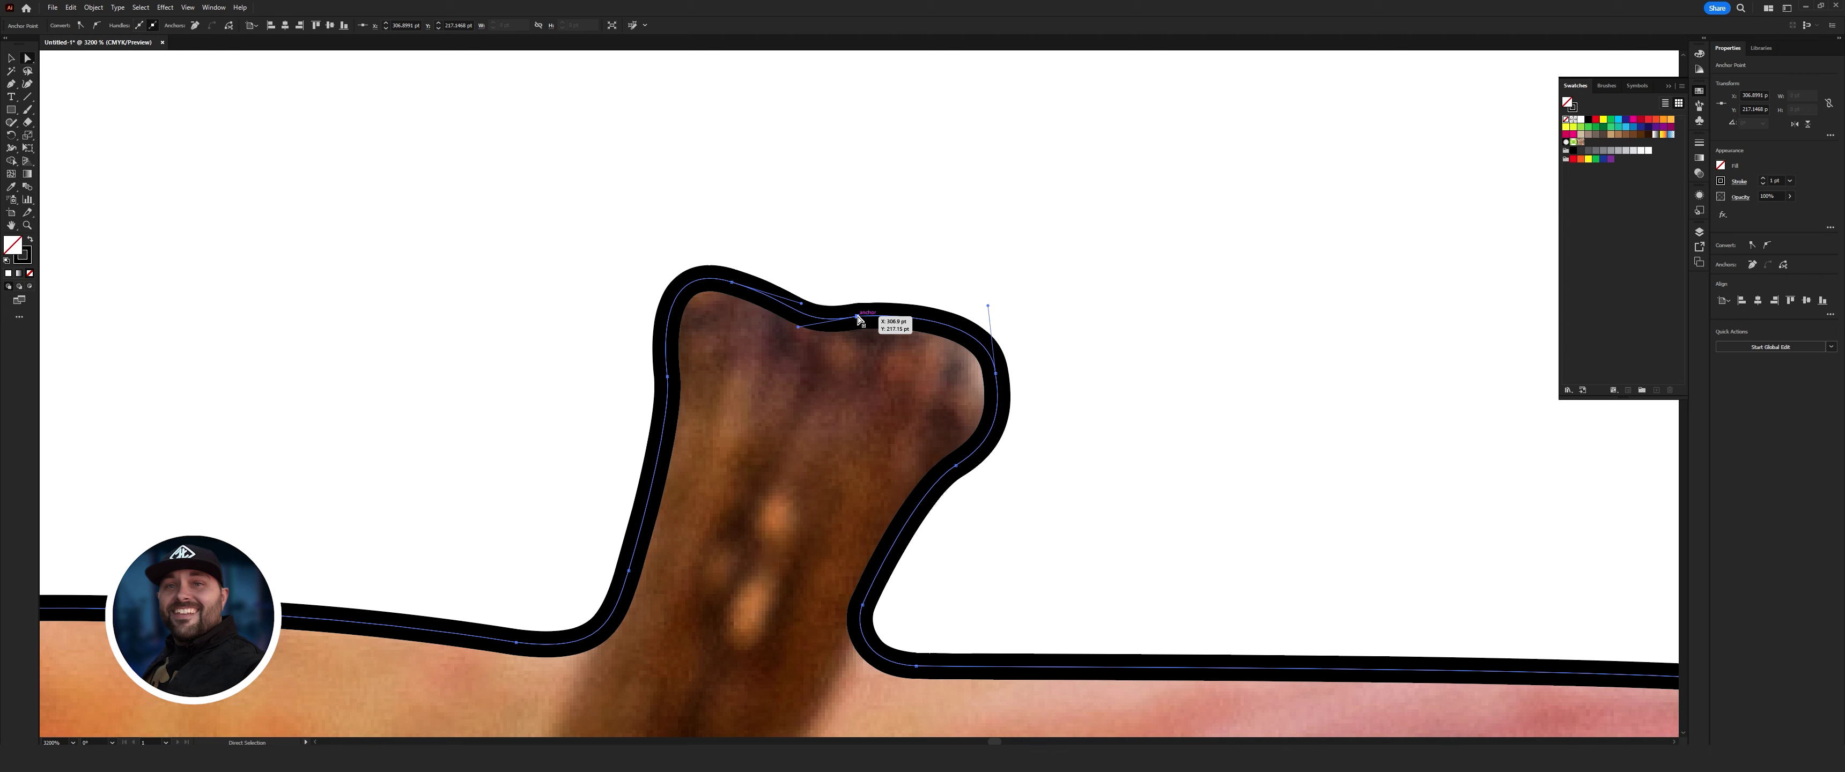
{"action": "mouse_move", "coordinate": [858, 318]}
{"action": "left_mouse_down"}
{"action": "mouse_move", "coordinate": [958, 314]}
{"action": "mouse_move", "coordinate": [895, 326]}
{"action": "mouse_move", "coordinate": [844, 304]}
{"action": "mouse_move", "coordinate": [875, 328]}
{"action": "left_mouse_up"}
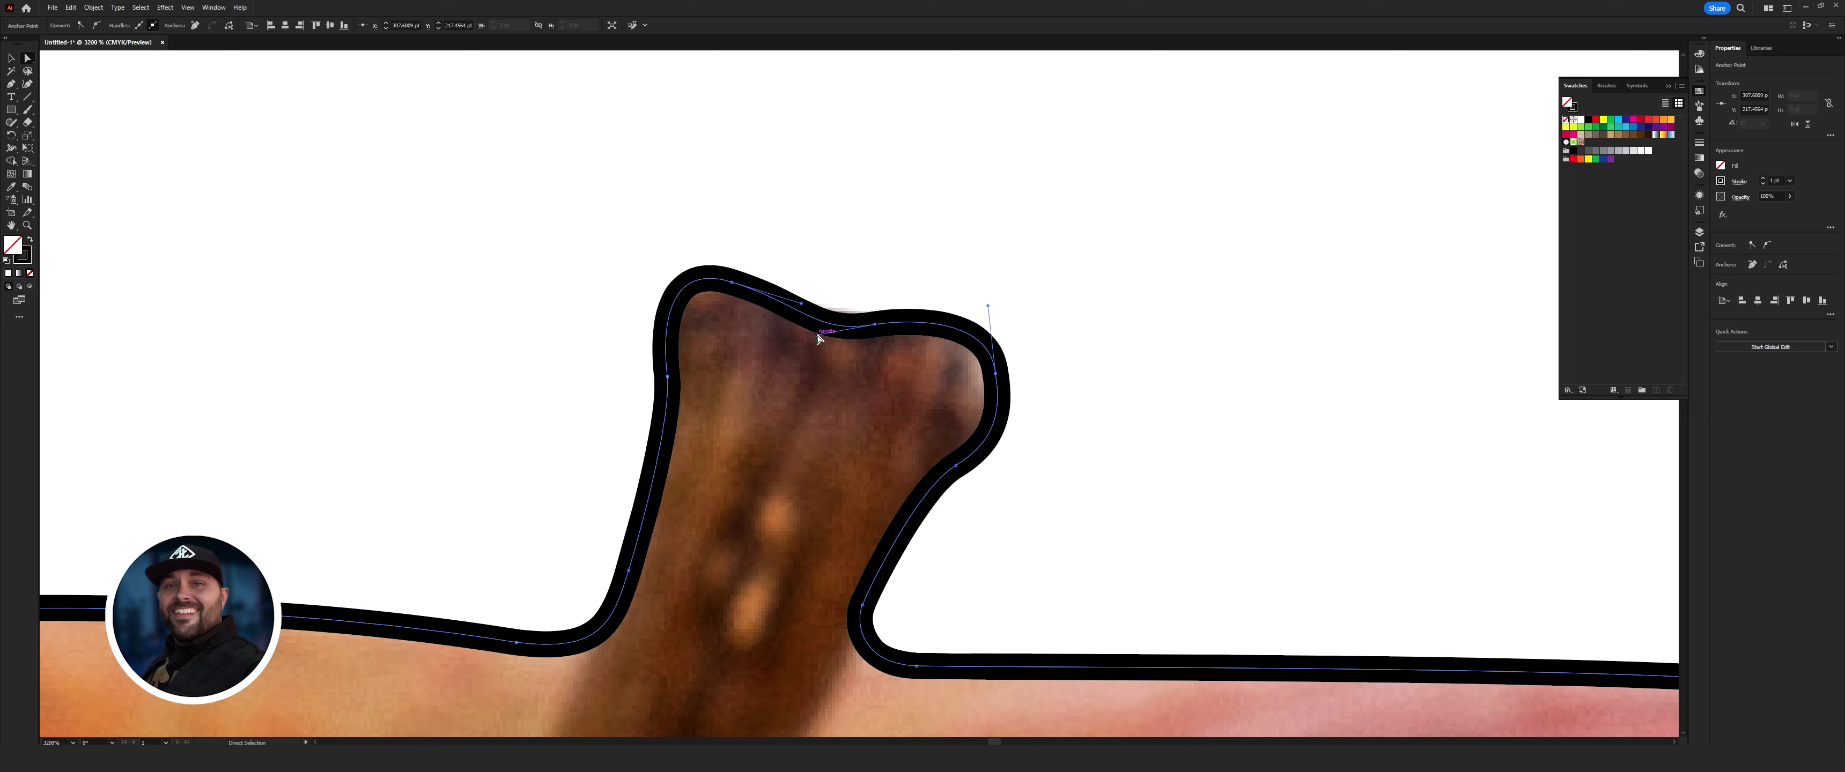
{"action": "left_click_drag", "start_coordinate": [818, 337], "coordinate": [817, 325]}
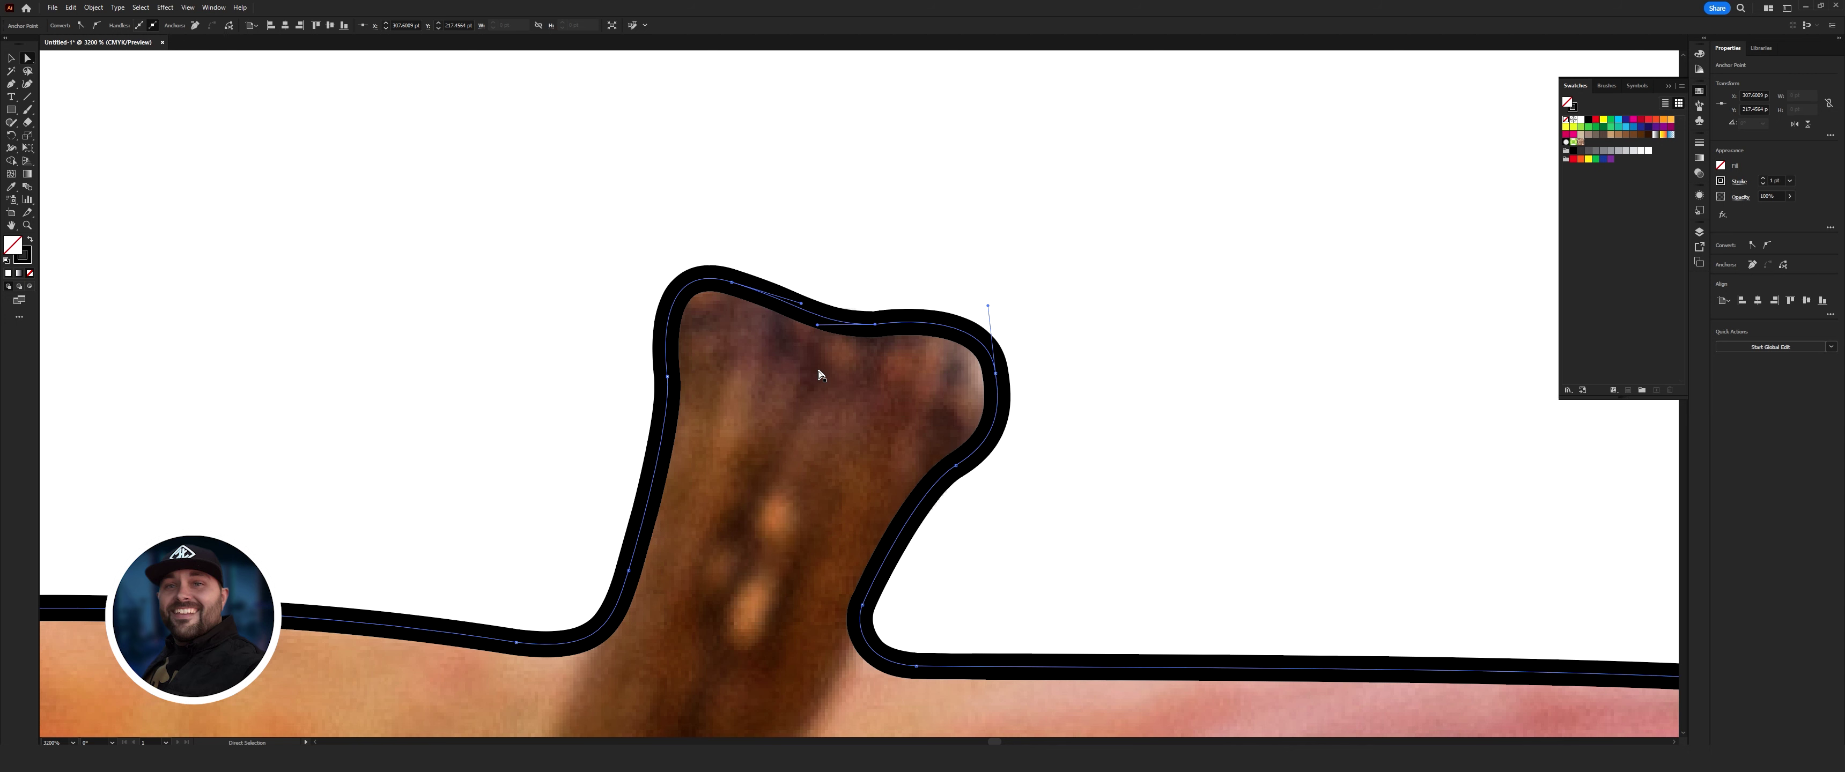
- Select the whole closed apple outline as one object and fill it with solid red
{"action": "key", "text": "ctrl+minus"}
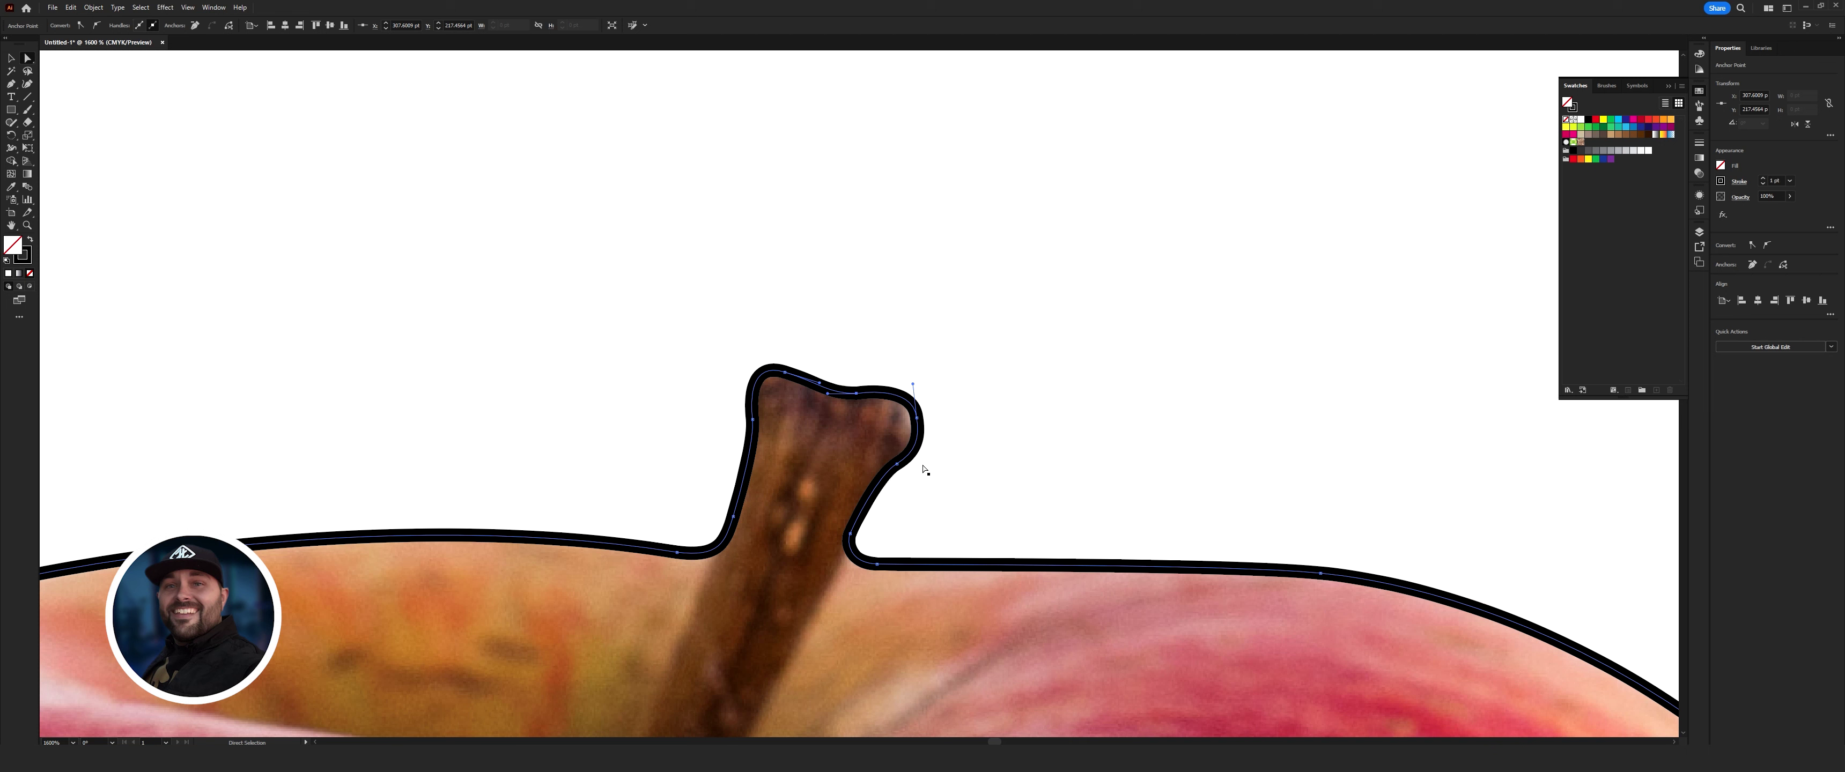
{"action": "key", "text": "ctrl+minus"}
{"action": "key", "text": "ctrl+minus"}
{"action": "key", "text": "ctrl+minus"}
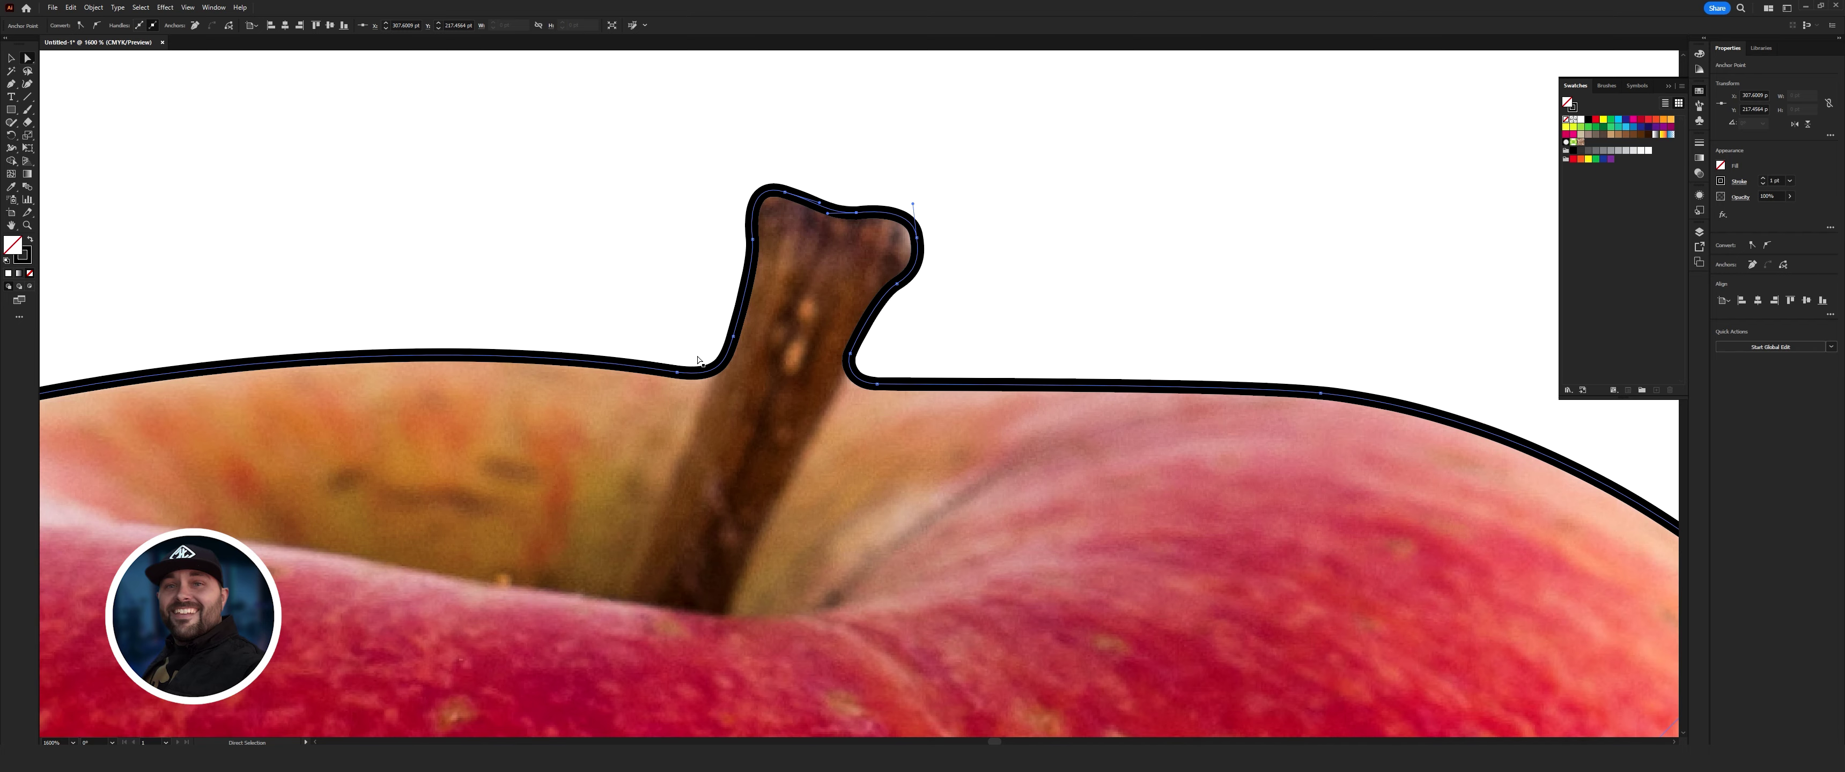
{"action": "key", "text": "ctrl+minus"}
{"action": "key", "text": "ctrl+minus"}
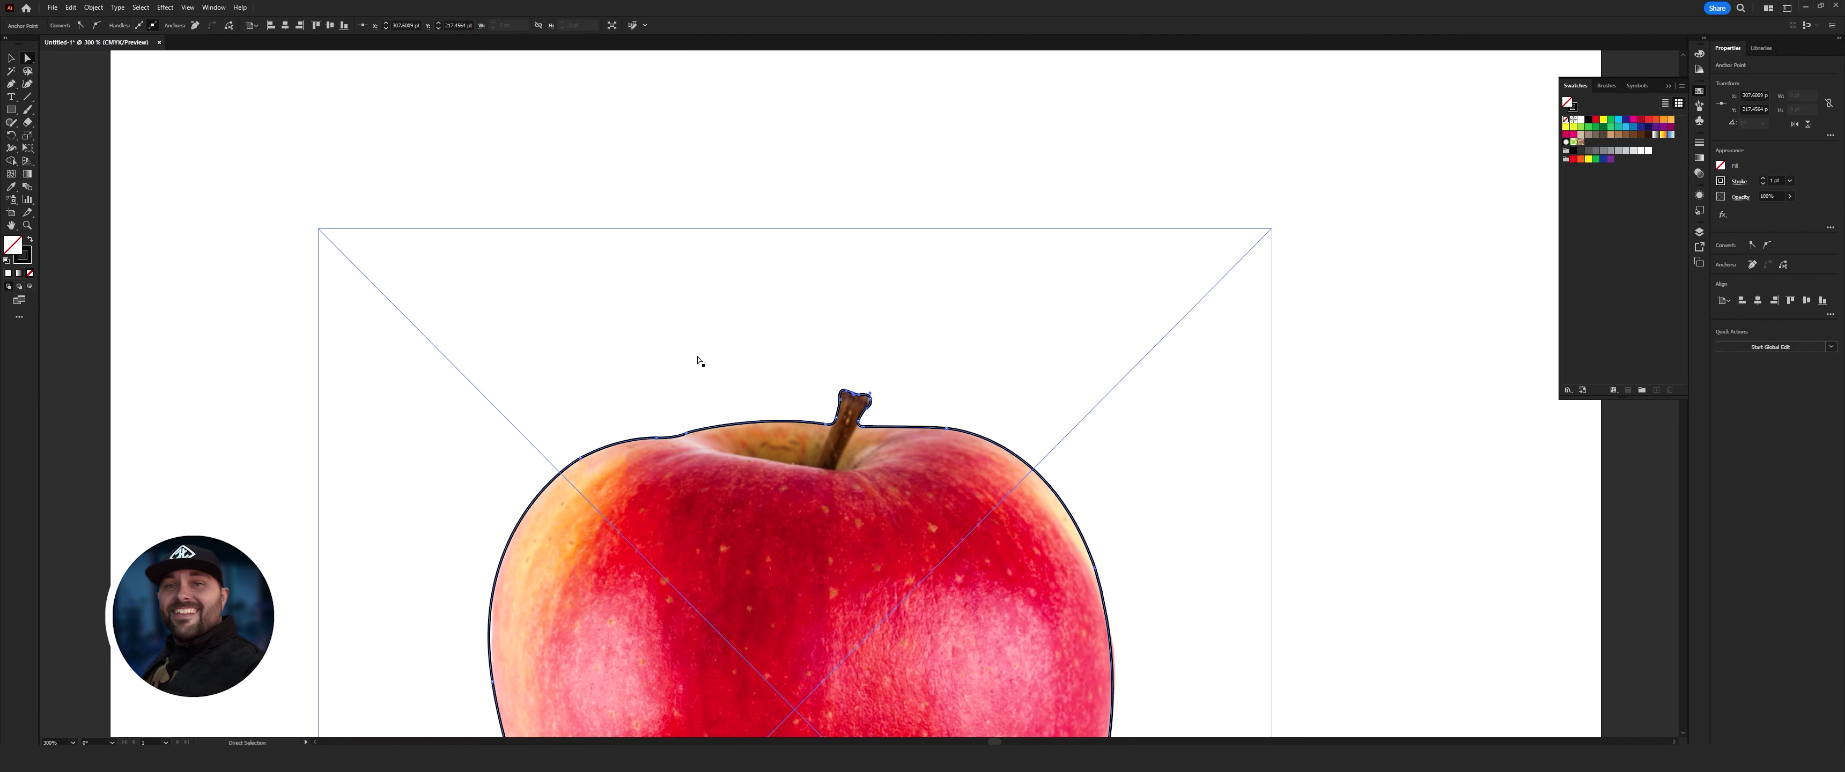
{"action": "scroll", "coordinate": [516, 269], "scroll_direction": "down", "scroll_amount": 5}
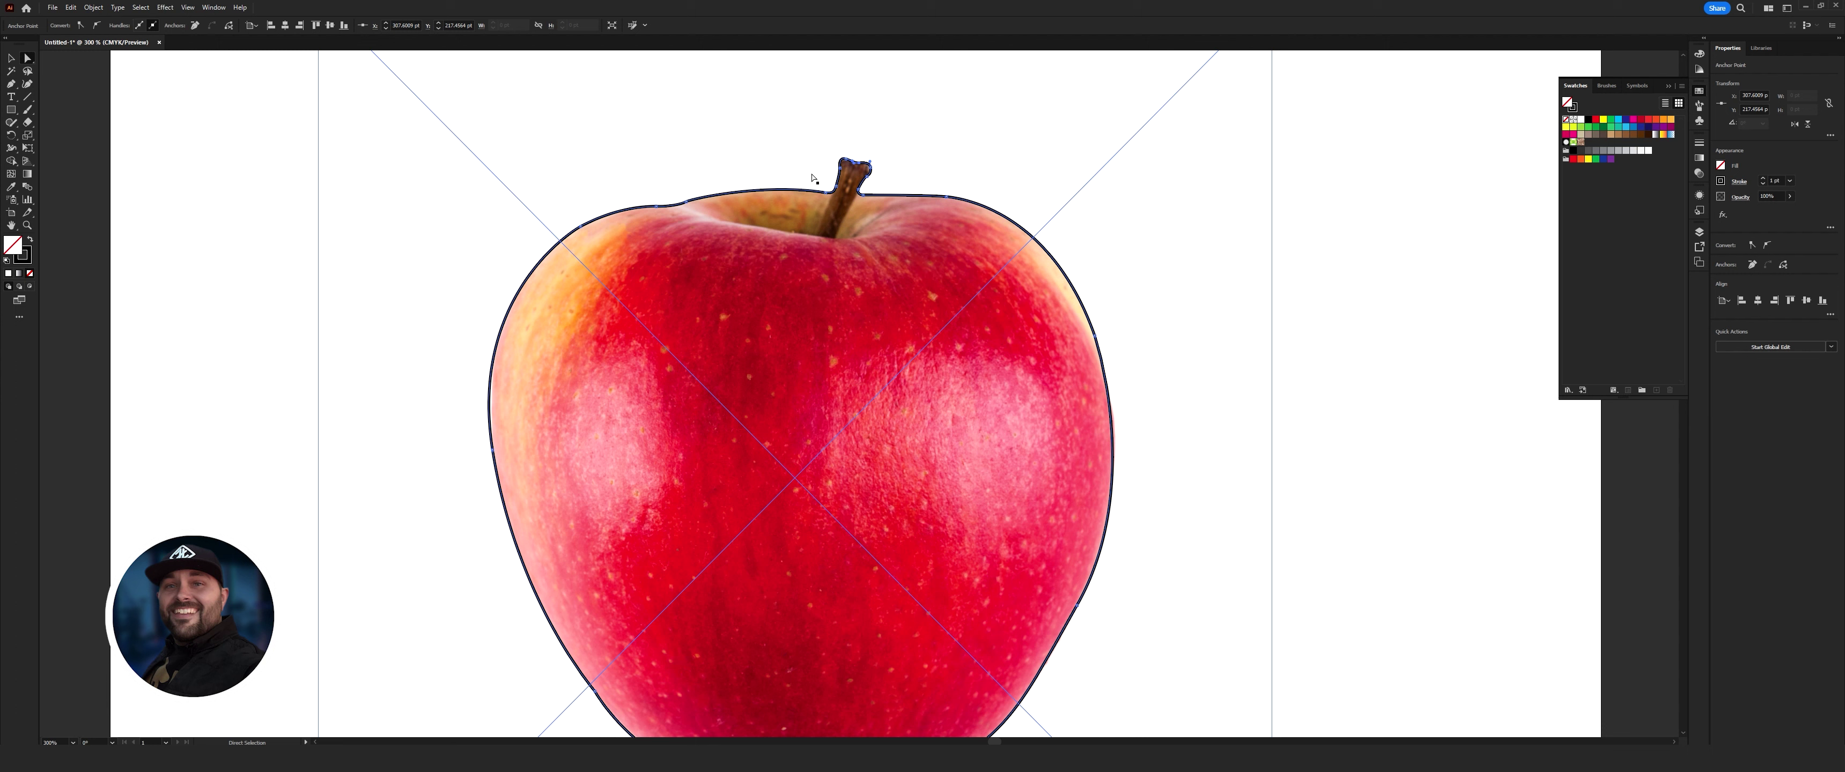
{"action": "key", "text": "ctrl+semicolon"}
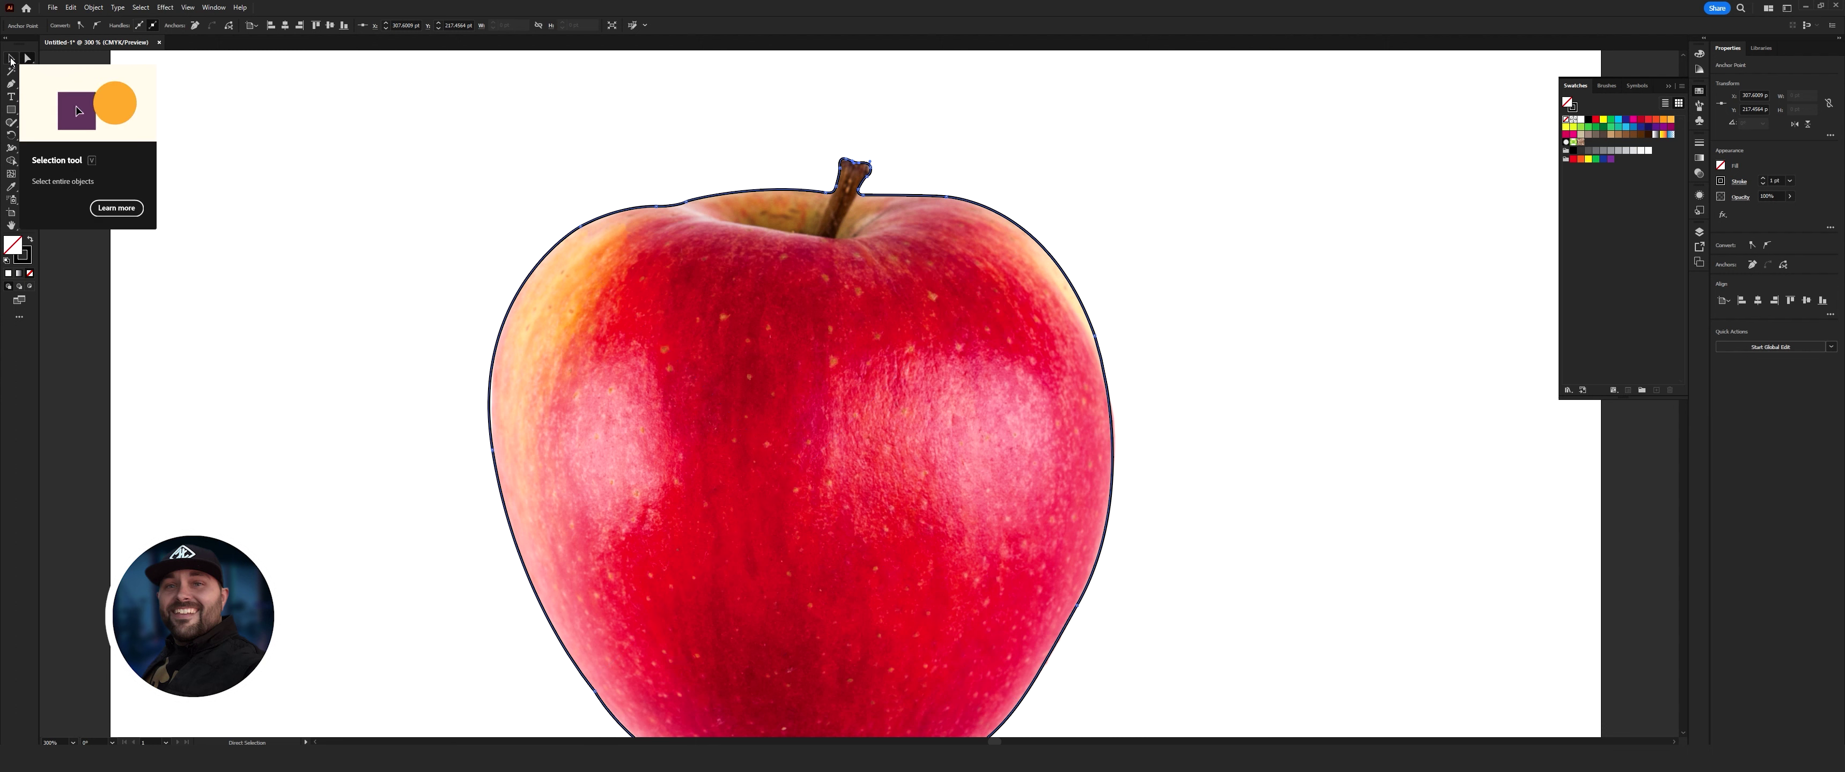
{"action": "left_click", "coordinate": [11, 60]}
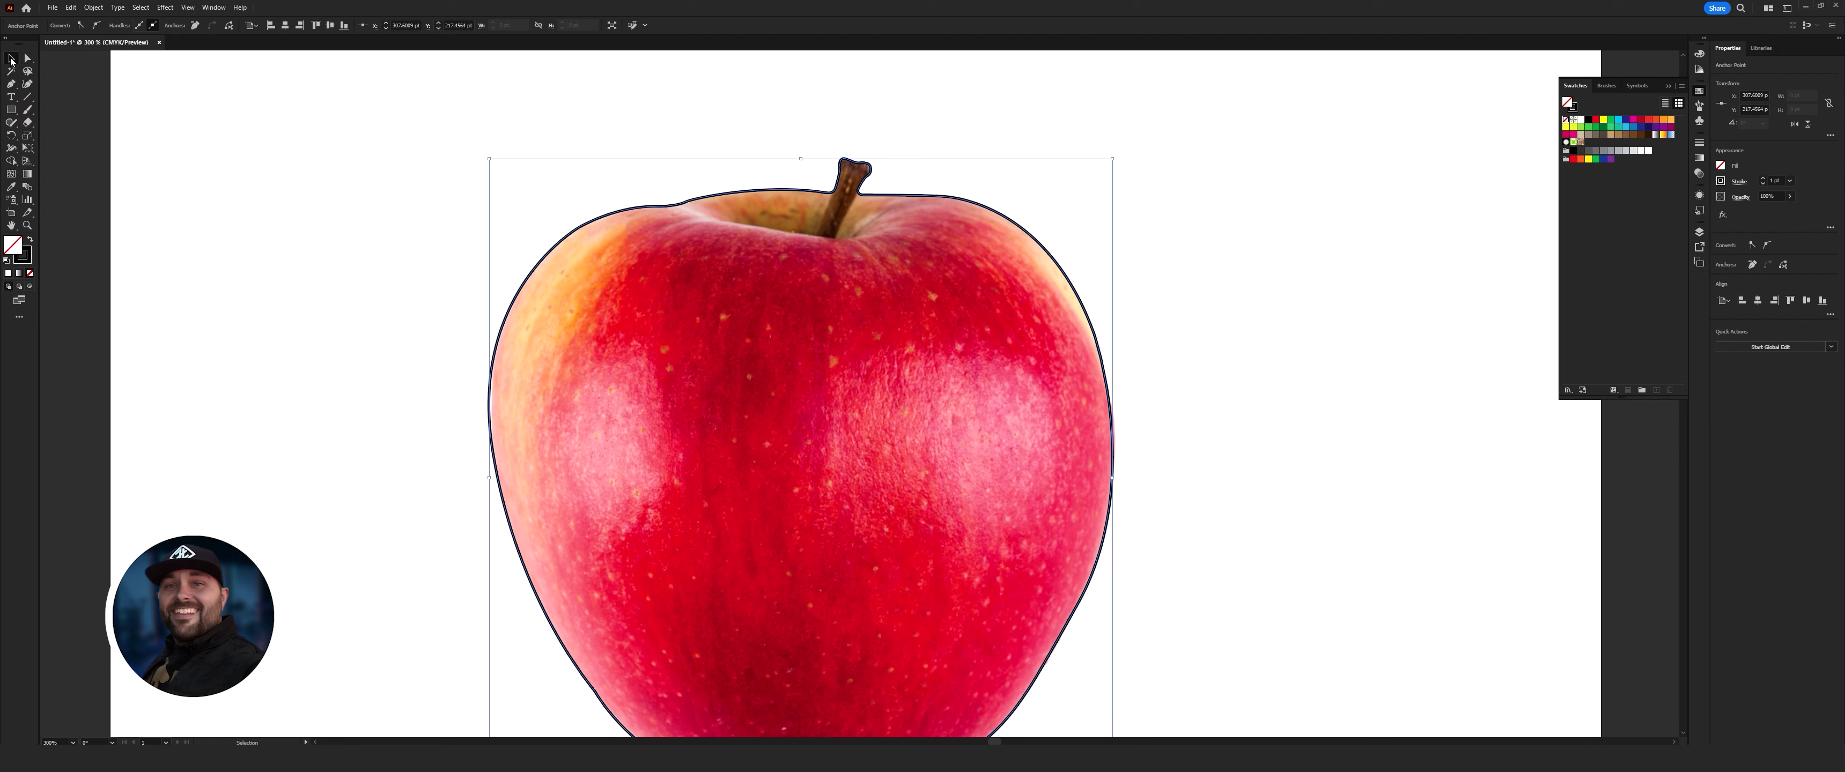
{"action": "key", "text": "ctrl+semicolon"}
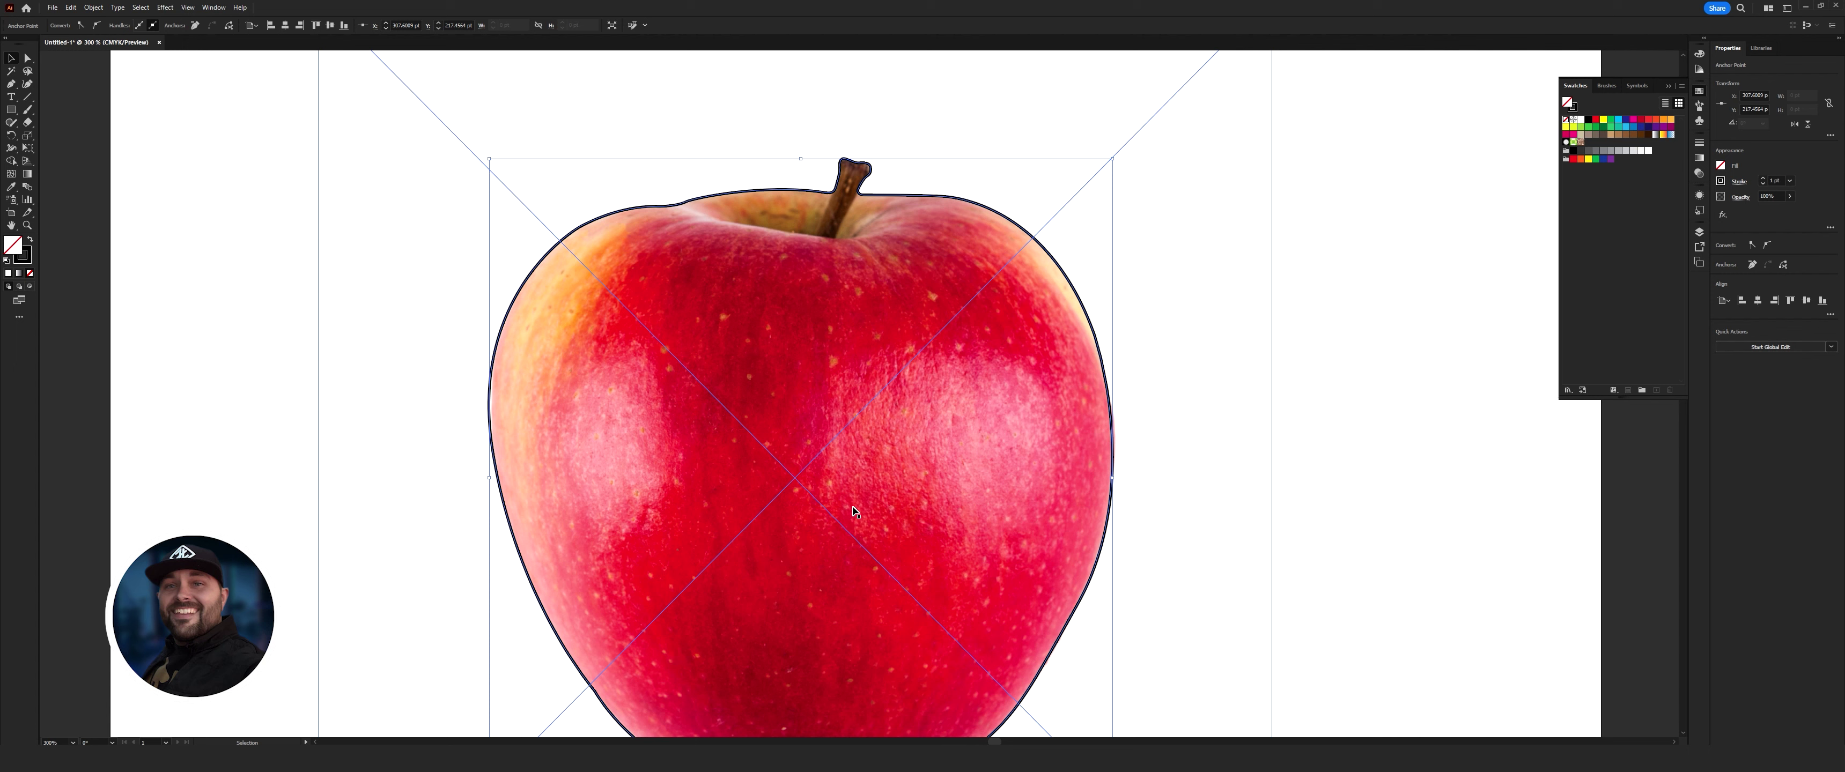
{"action": "key", "text": "ctrl+semicolon"}
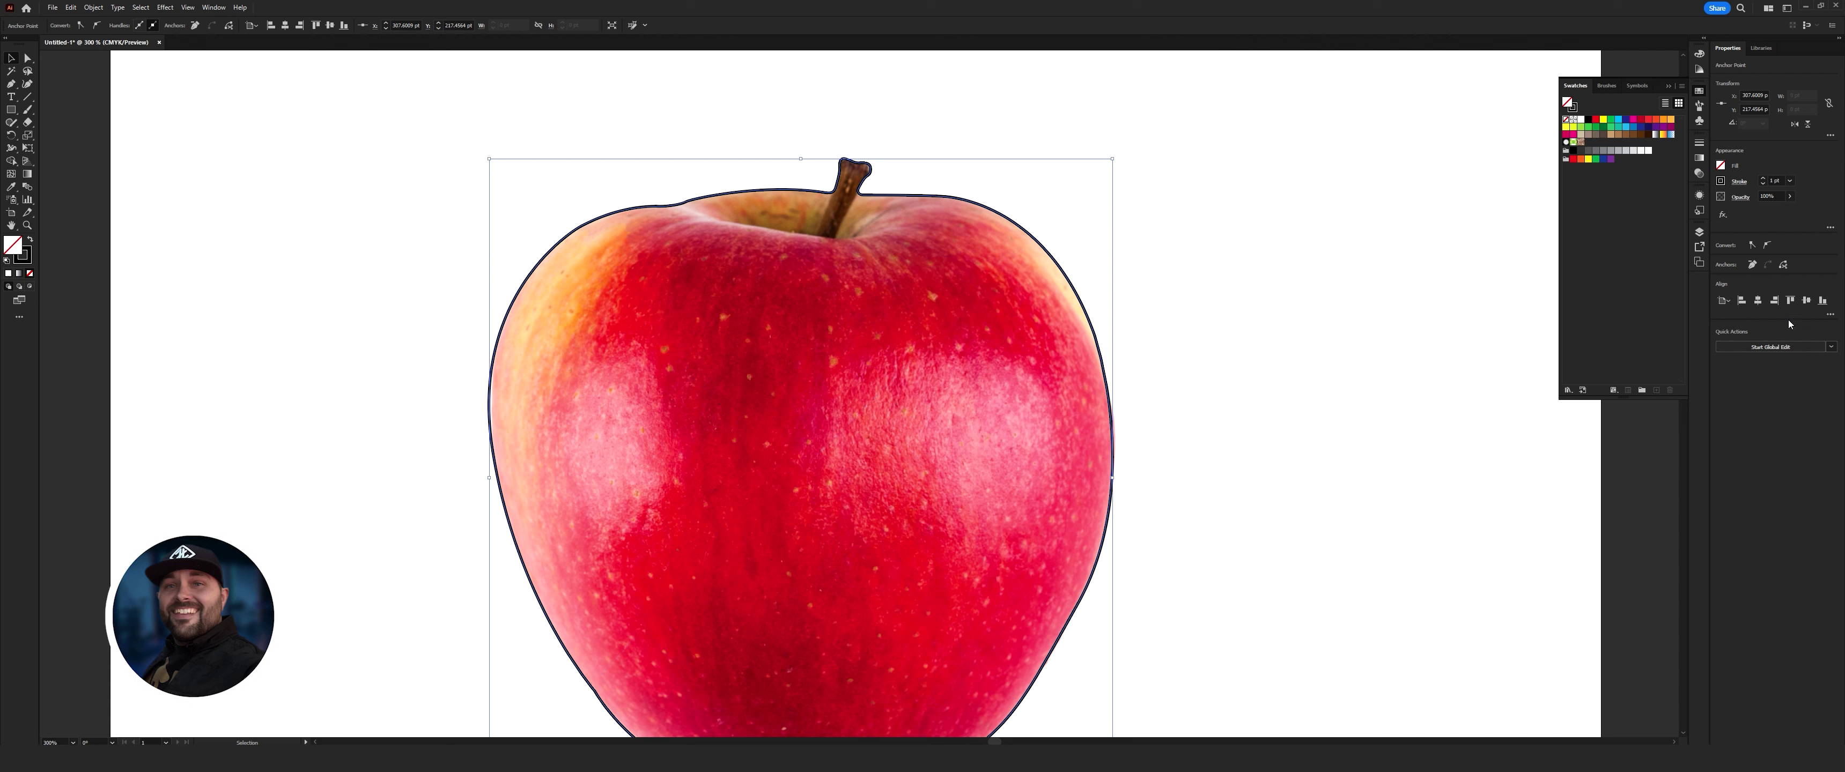
{"action": "left_click", "coordinate": [1596, 122]}
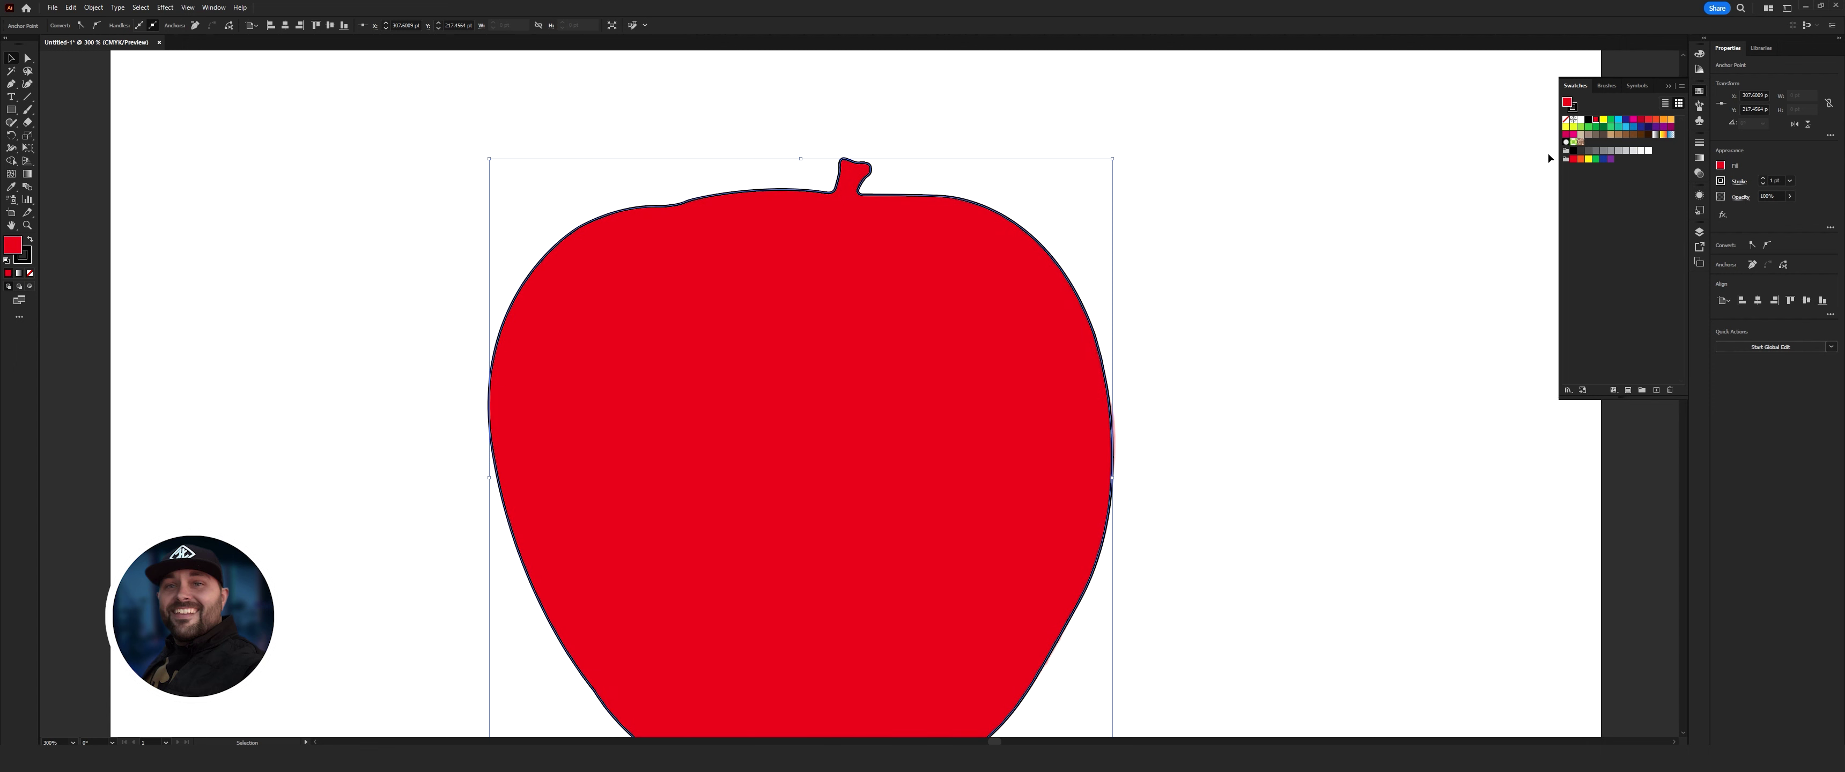
- Set the apple outline's stroke weight to 10 pt
{"action": "key", "text": "ctrl+1"}
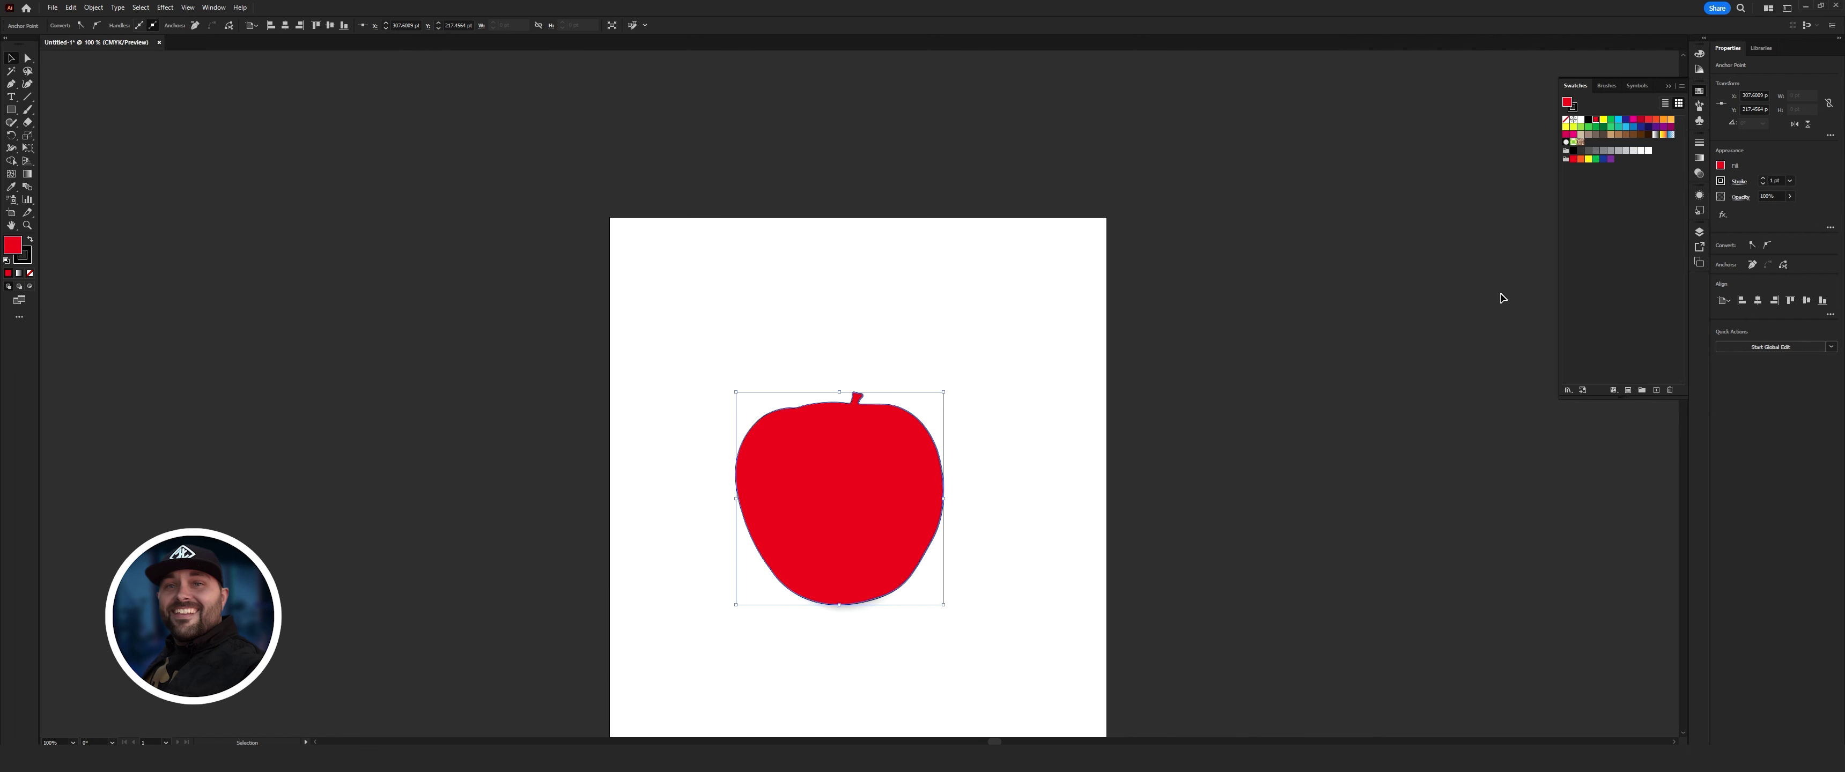
{"action": "left_click", "coordinate": [1700, 144]}
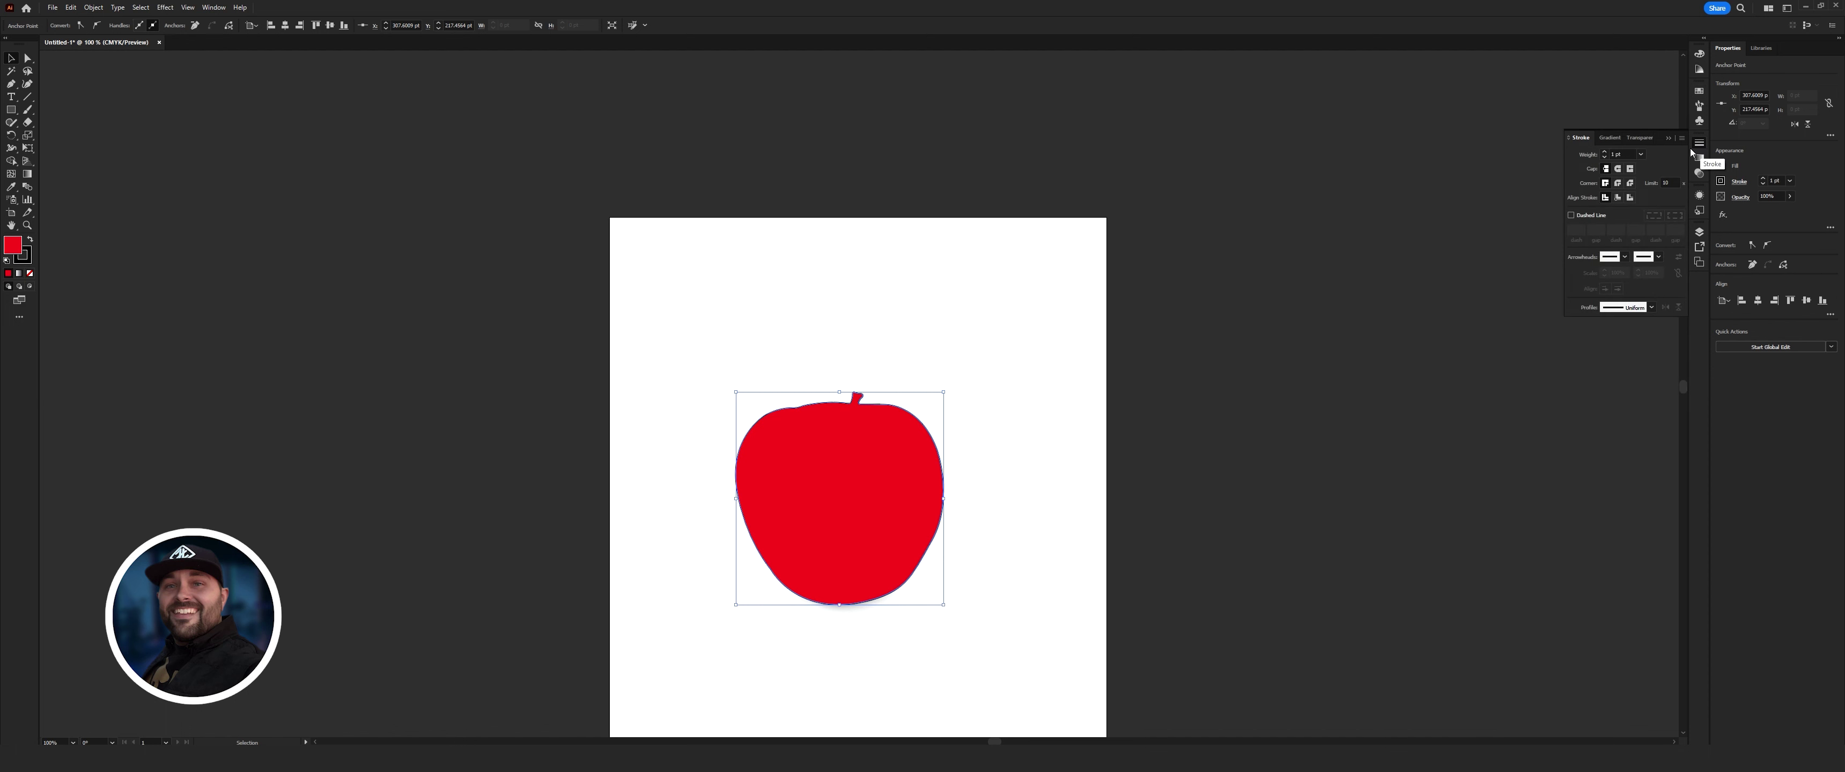
{"action": "left_click", "coordinate": [1605, 155]}
{"action": "left_click", "coordinate": [1605, 155]}
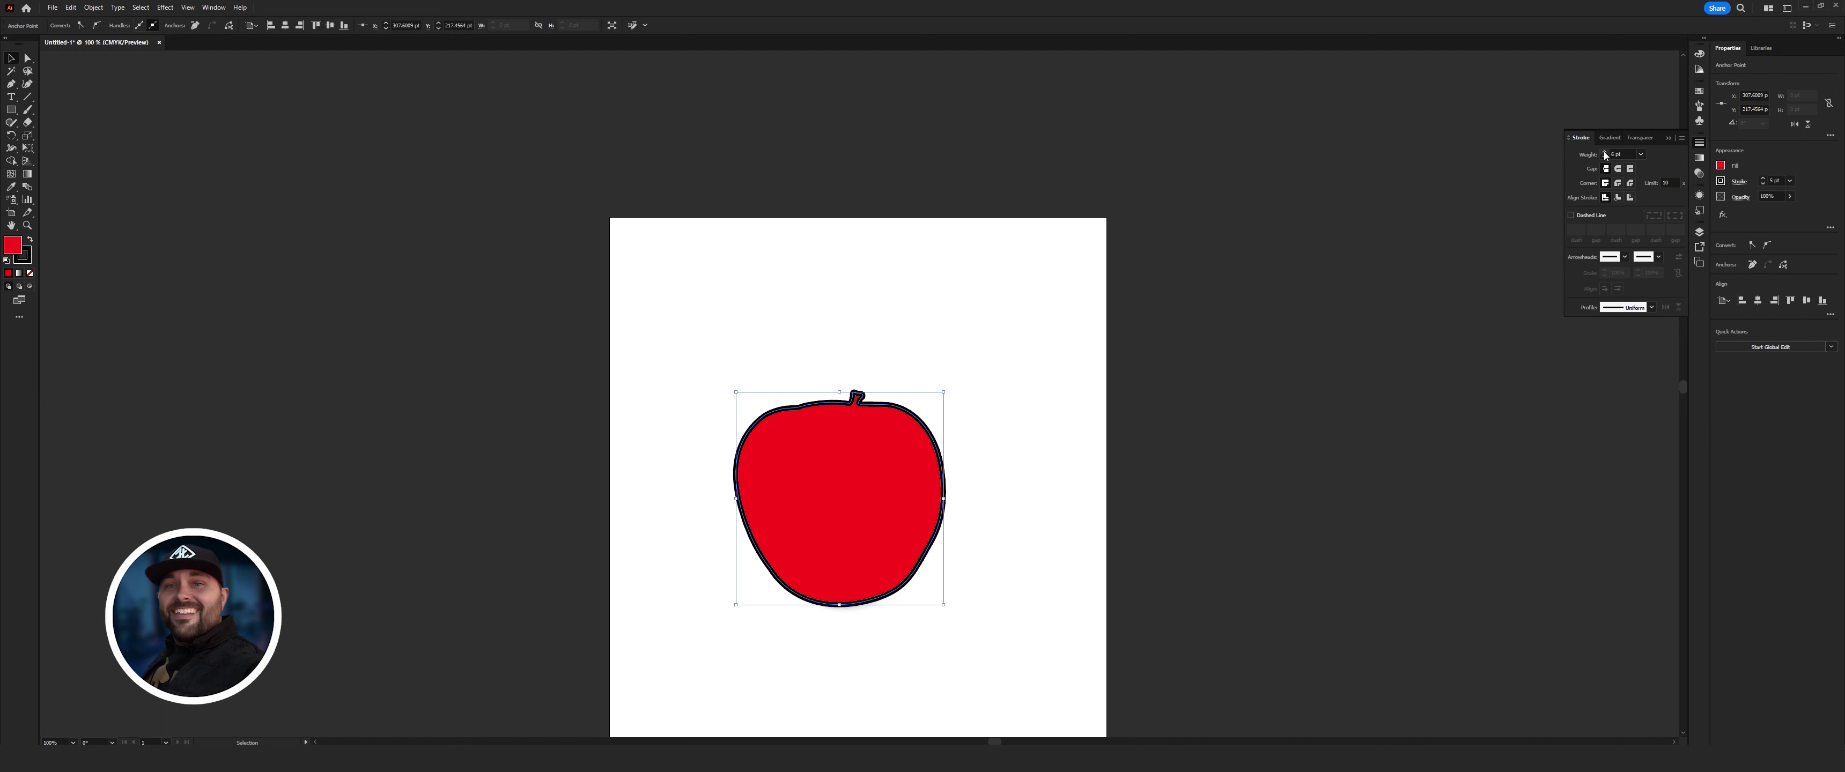
{"action": "left_click", "coordinate": [1605, 155]}
{"action": "left_click", "coordinate": [1605, 155]}
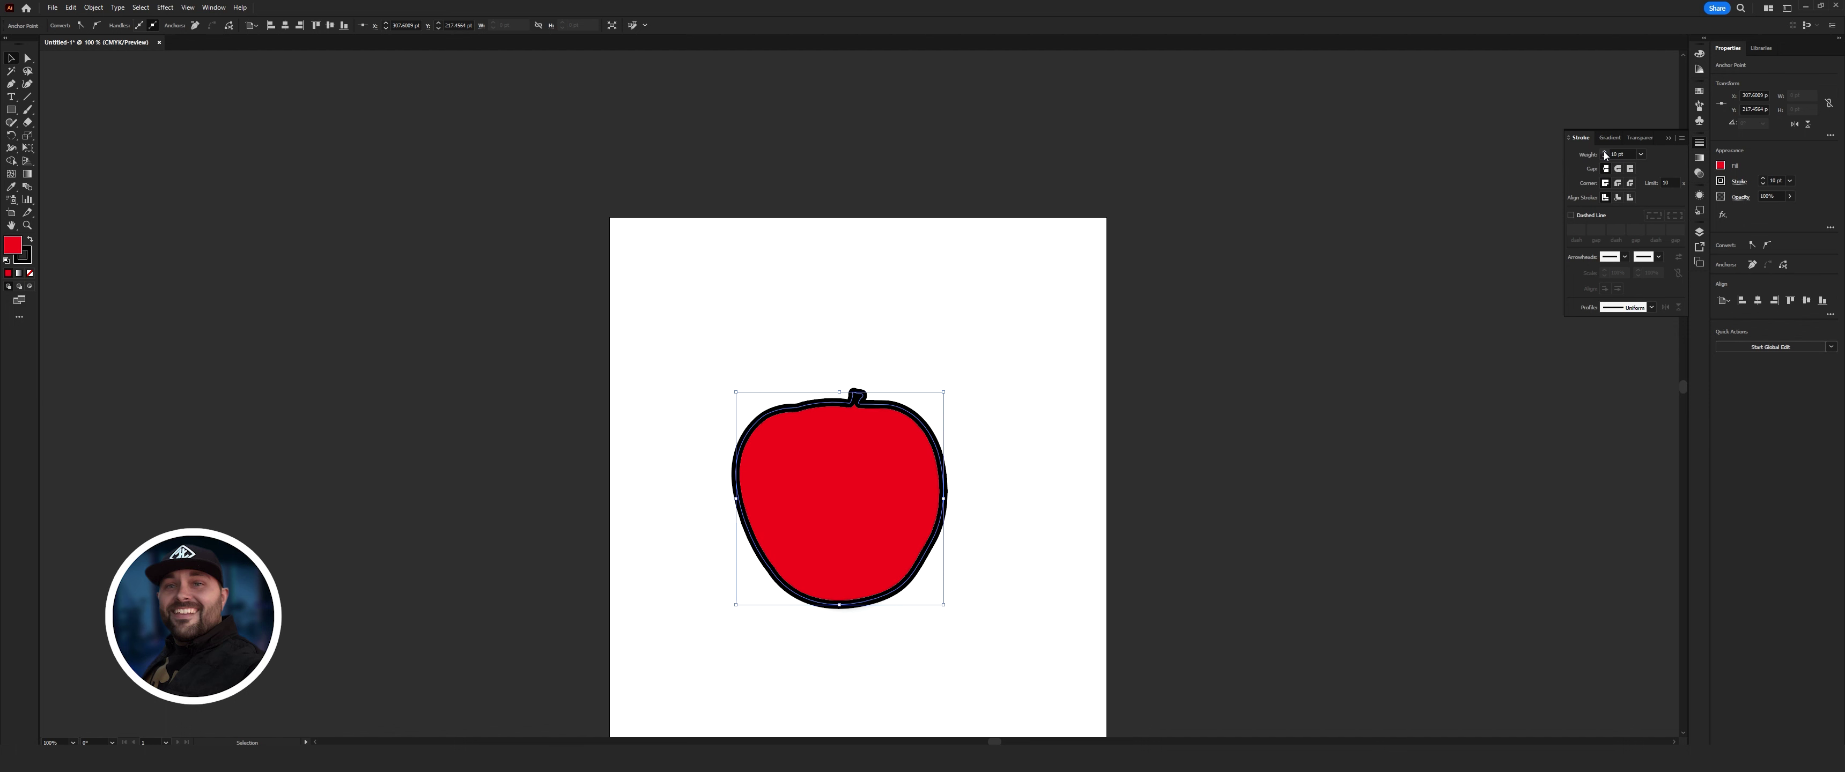
- Change the apple outline's stroke color to green and deselect the shape
{"action": "left_click", "coordinate": [1720, 181]}
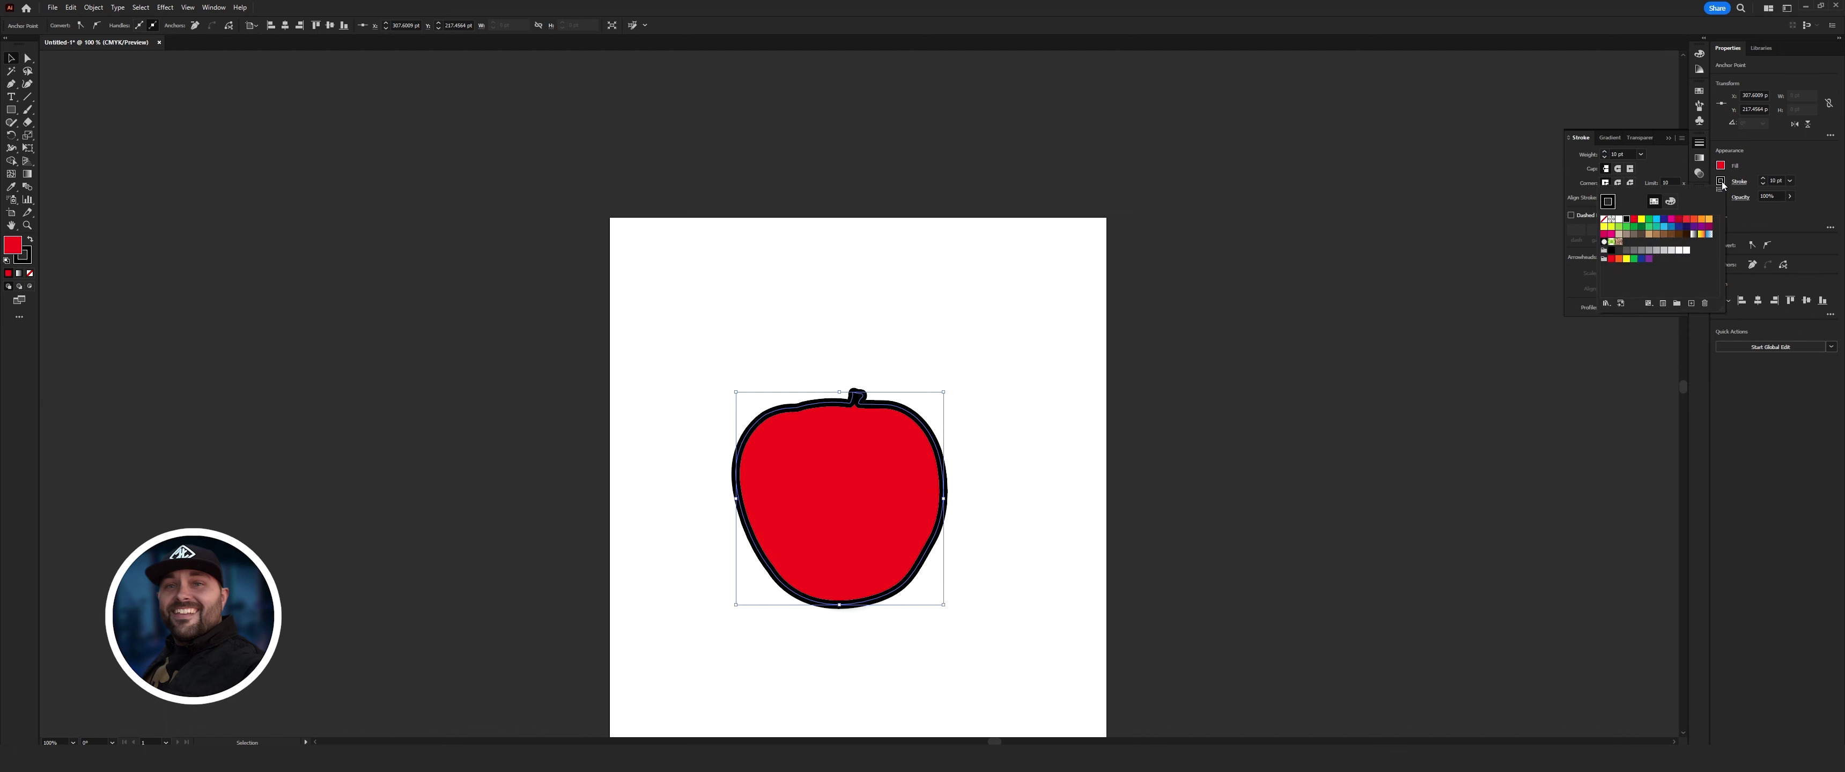
{"action": "left_click", "coordinate": [1648, 221]}
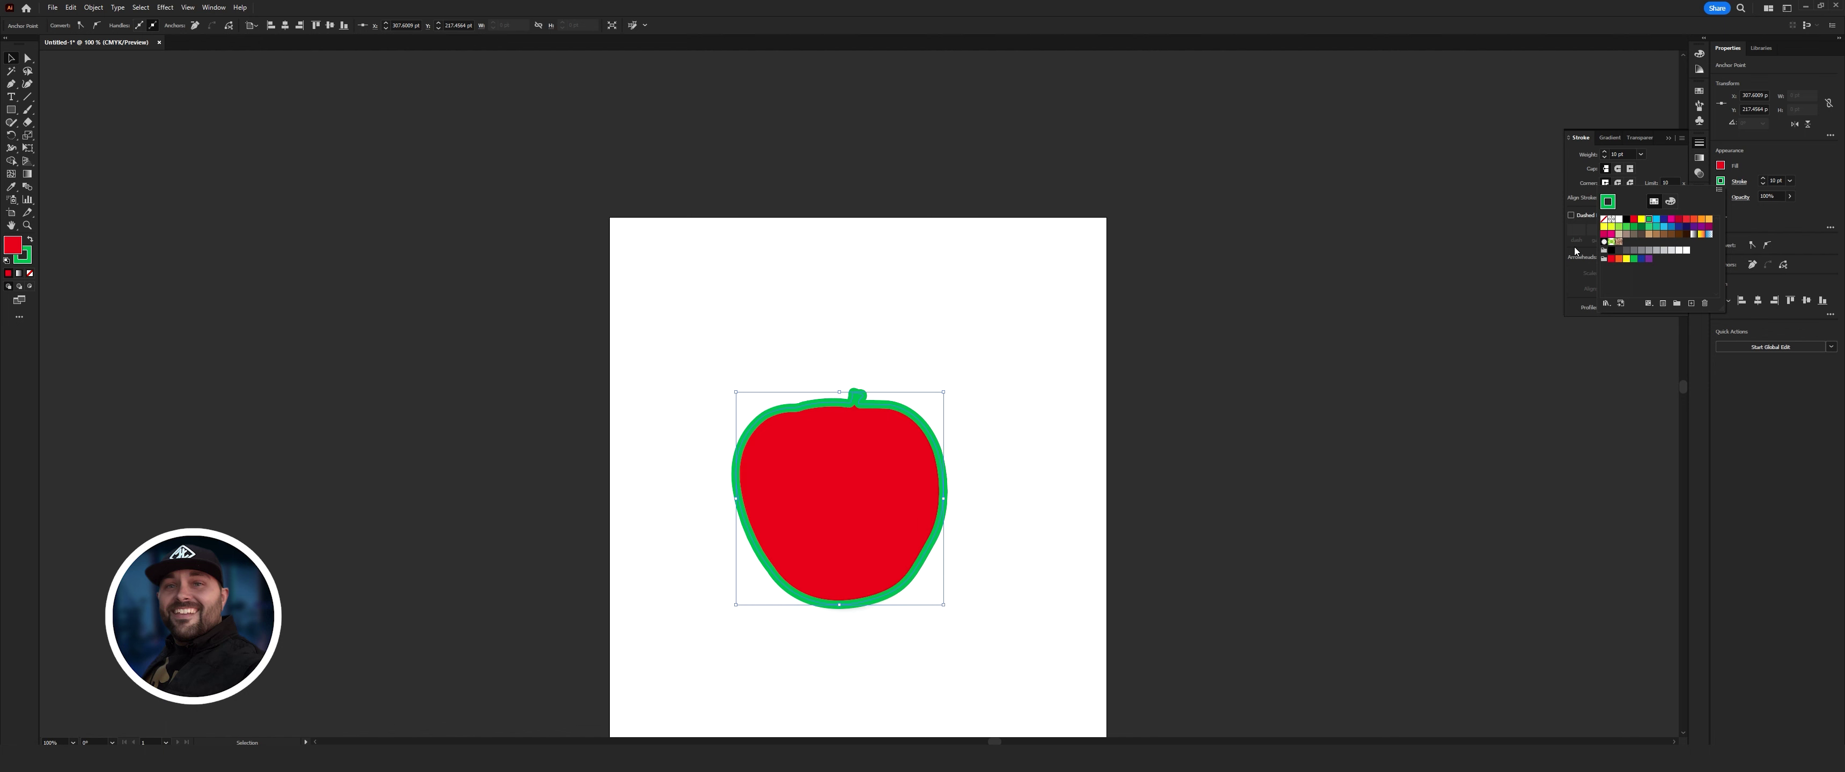
{"action": "left_click", "coordinate": [1043, 280]}
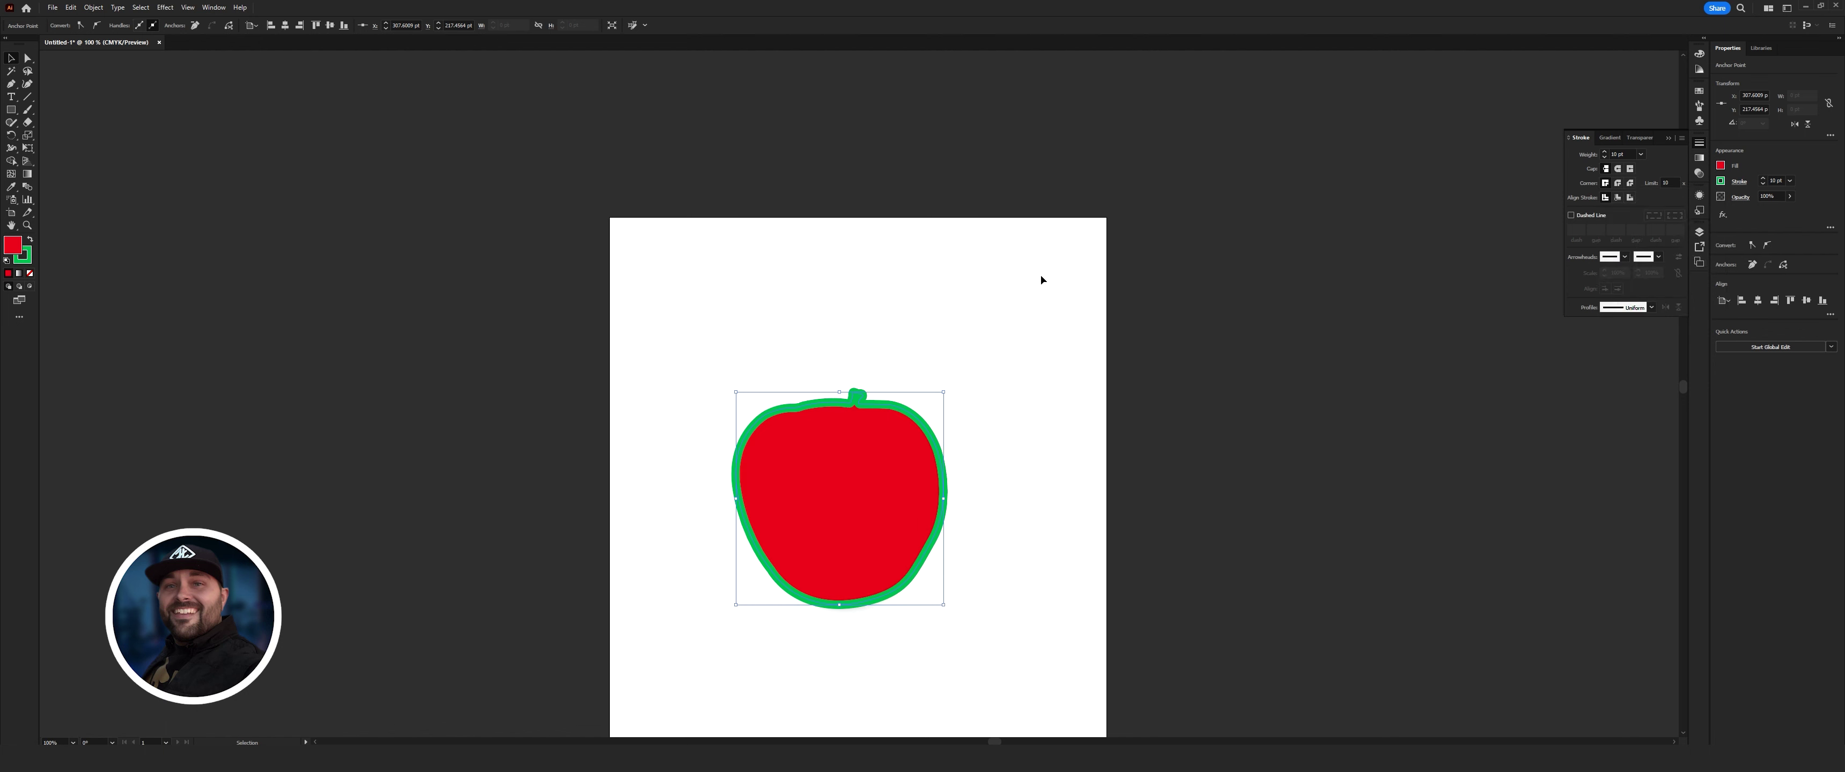
{"action": "left_click", "coordinate": [1100, 396]}
{"action": "scroll", "coordinate": [1100, 396], "scroll_direction": "down", "scroll_amount": 3}
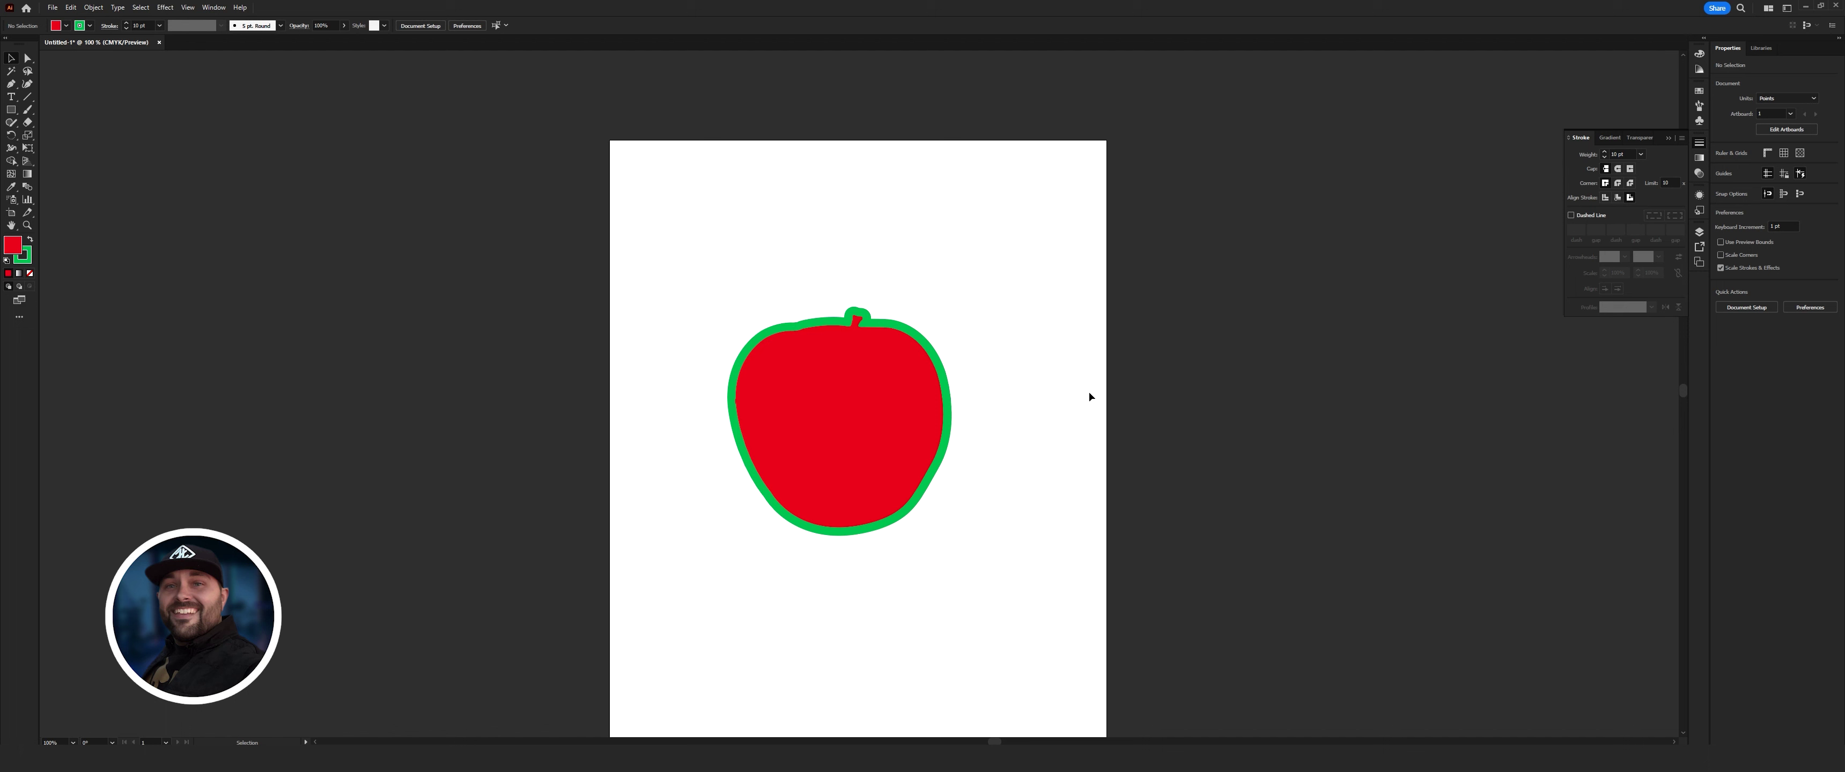
- Draw an open, unfilled S-shaped path with three anchors to the right of the apple, running from top to bottom
{"action": "key", "text": "slash"}
{"action": "left_click", "coordinate": [11, 86]}
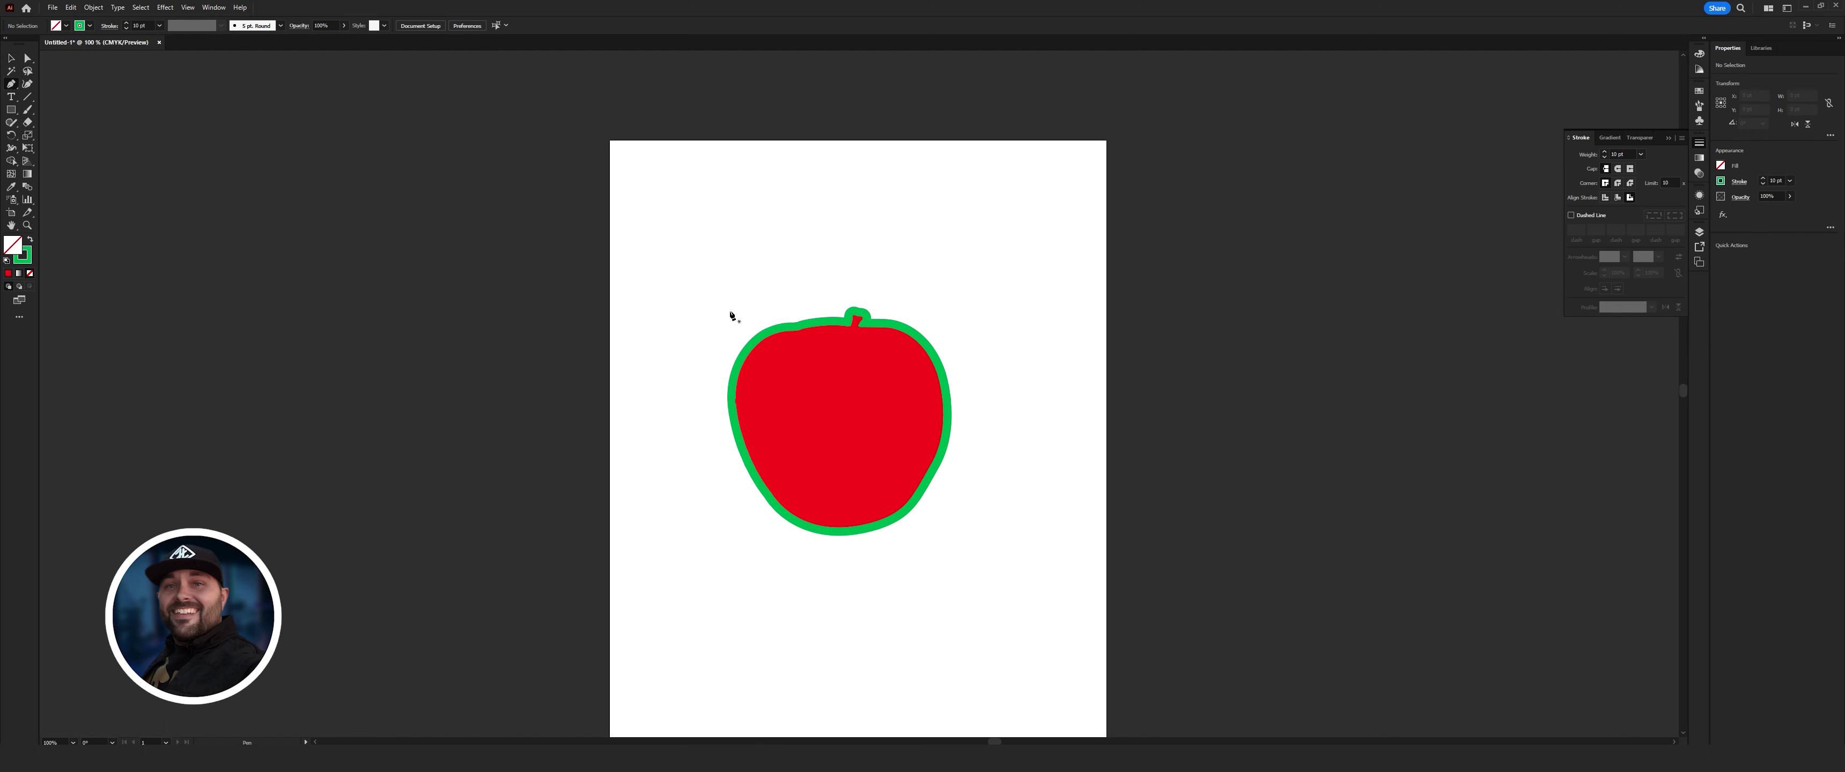
{"action": "key", "text": "ctrl+equal"}
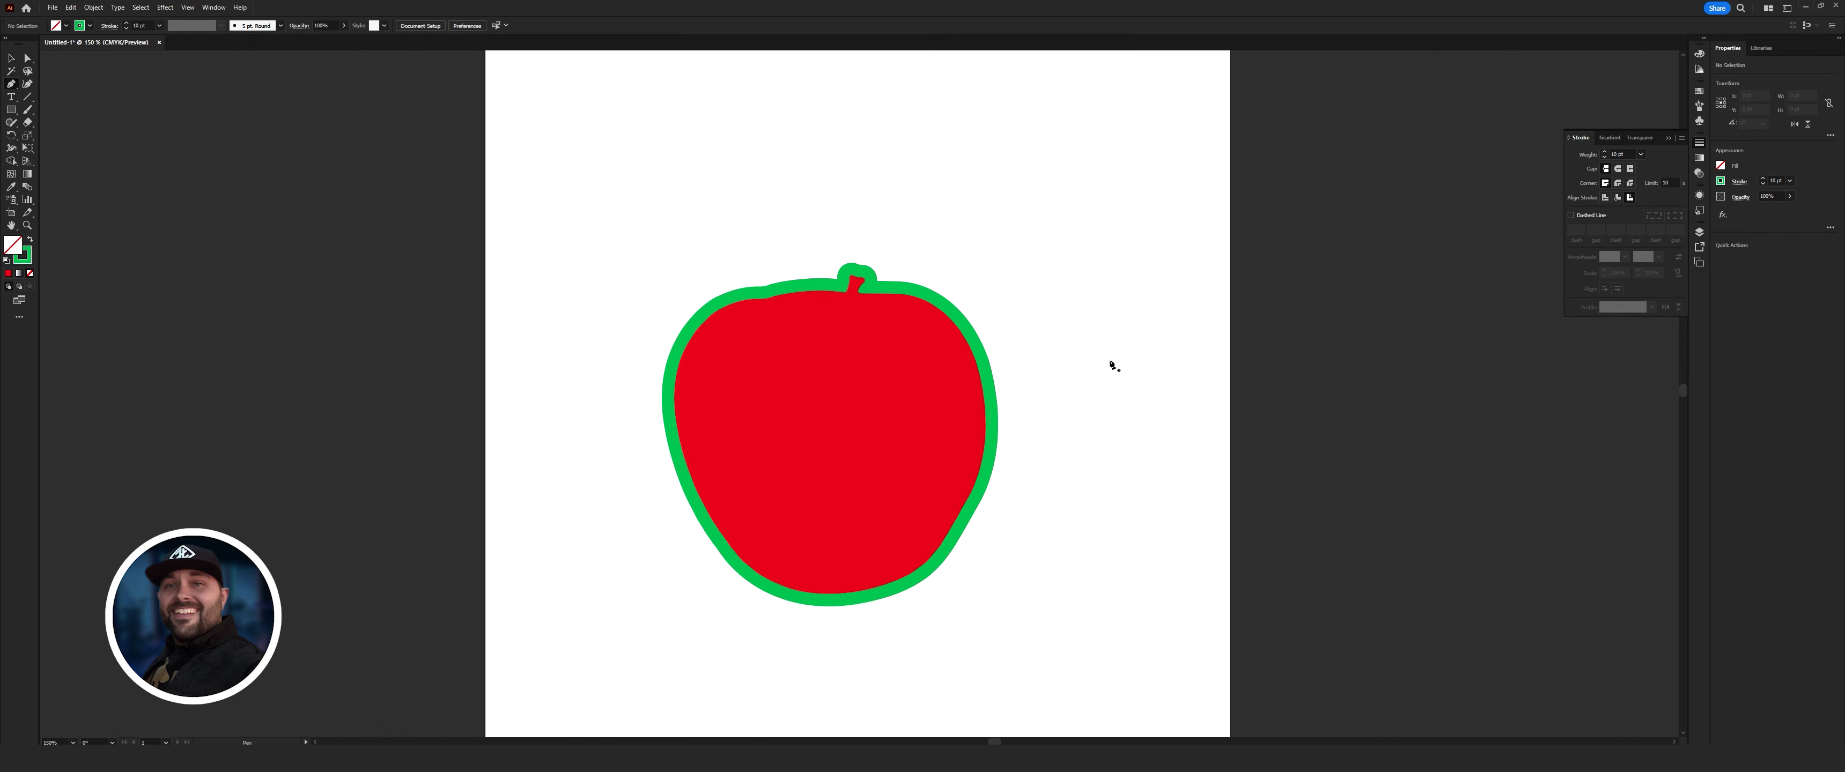
{"action": "left_click", "coordinate": [1161, 189]}
{"action": "left_click_drag", "start_coordinate": [1117, 320], "coordinate": [1157, 429]}
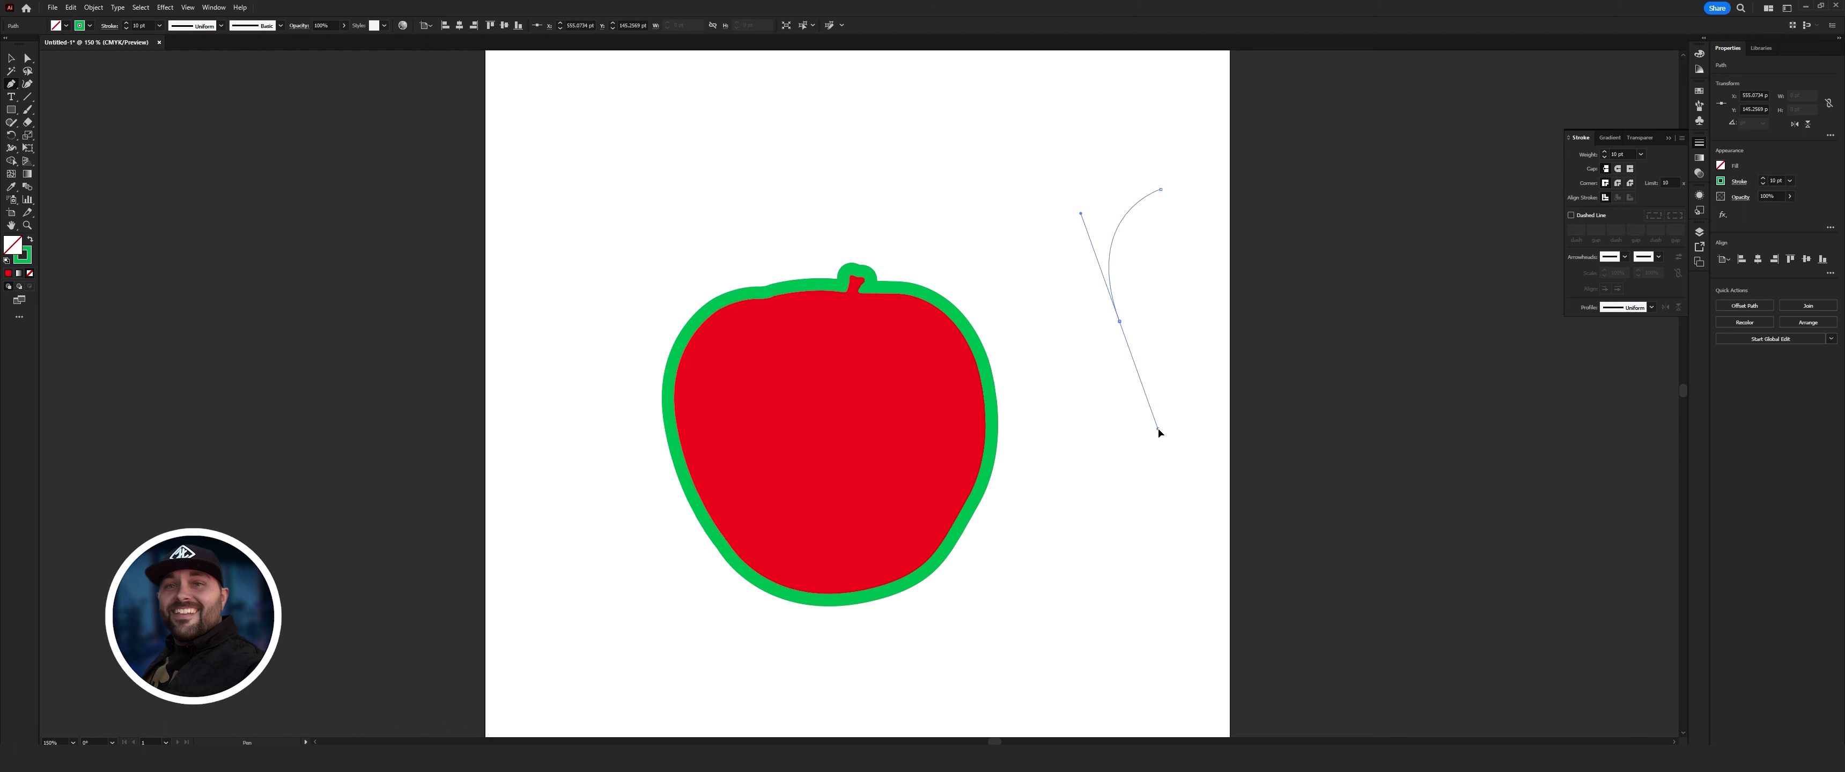
{"action": "left_click_drag", "start_coordinate": [1111, 609], "coordinate": [1045, 654]}
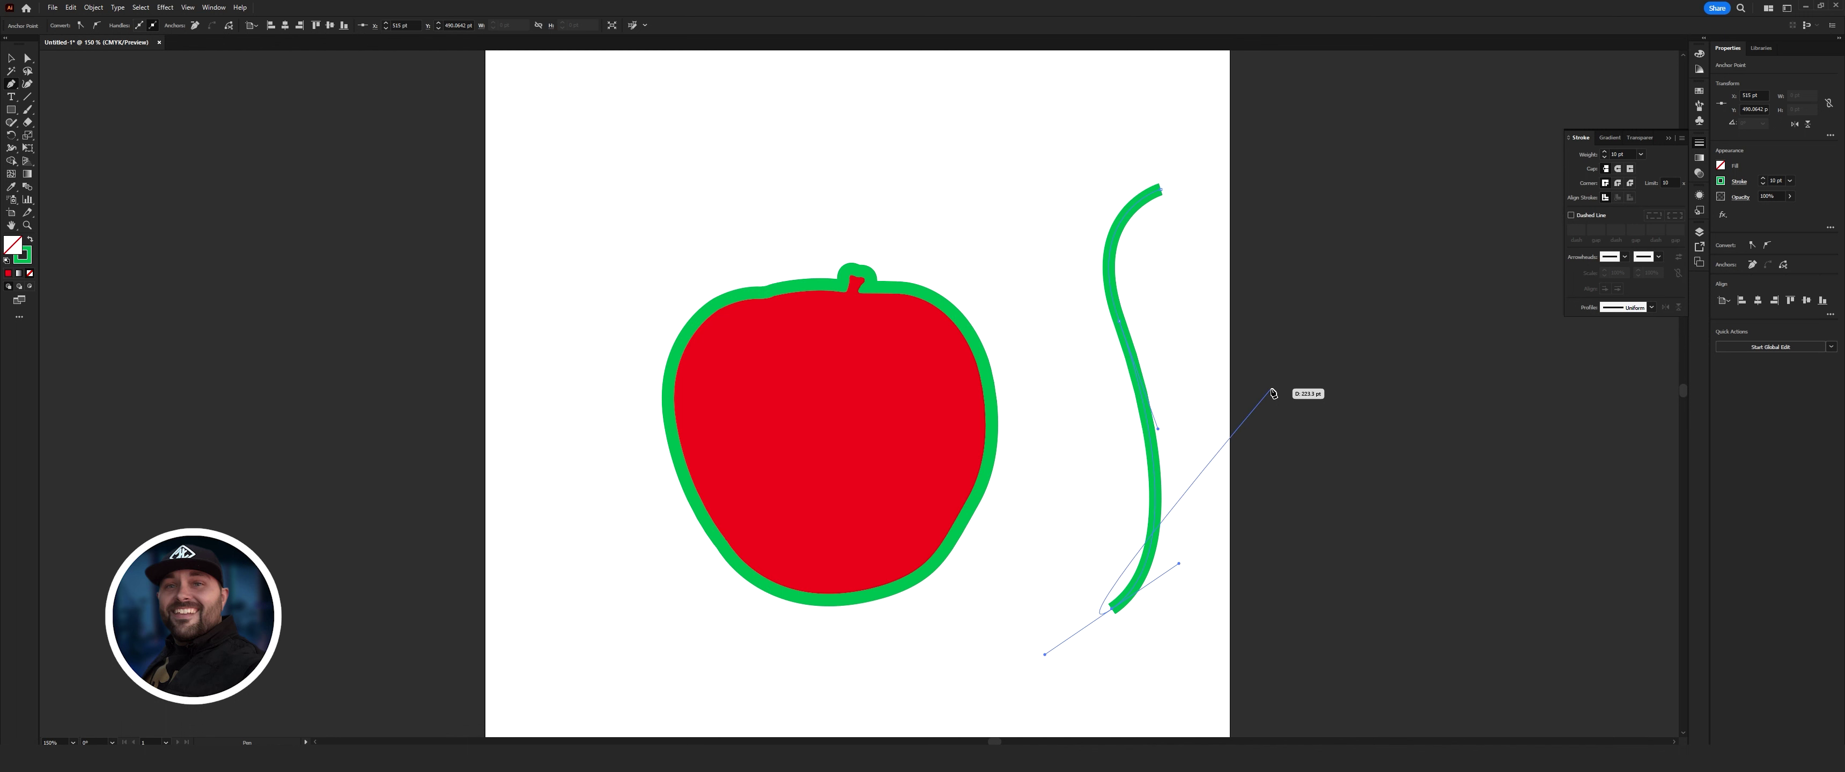
- End the S-shaped path, keep it selected as a whole object, and raise its stroke weight to 14 pt
{"action": "left_click", "coordinate": [10, 59]}
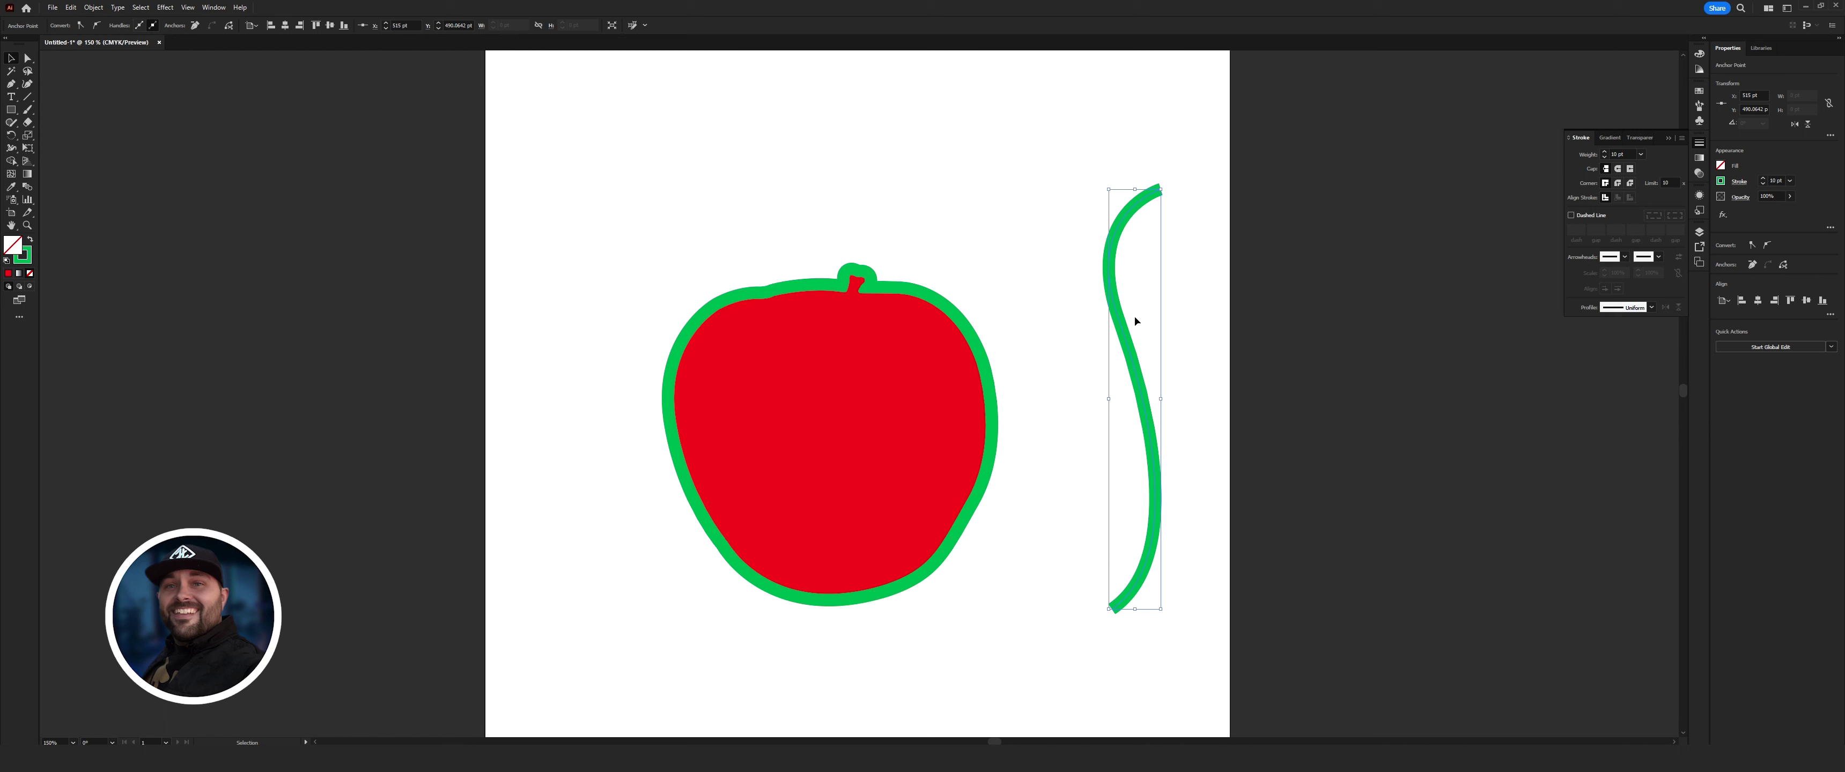
{"action": "left_click", "coordinate": [1604, 152]}
{"action": "left_click", "coordinate": [1604, 152]}
{"action": "left_click", "coordinate": [1604, 152]}
{"action": "left_click", "coordinate": [1604, 151]}
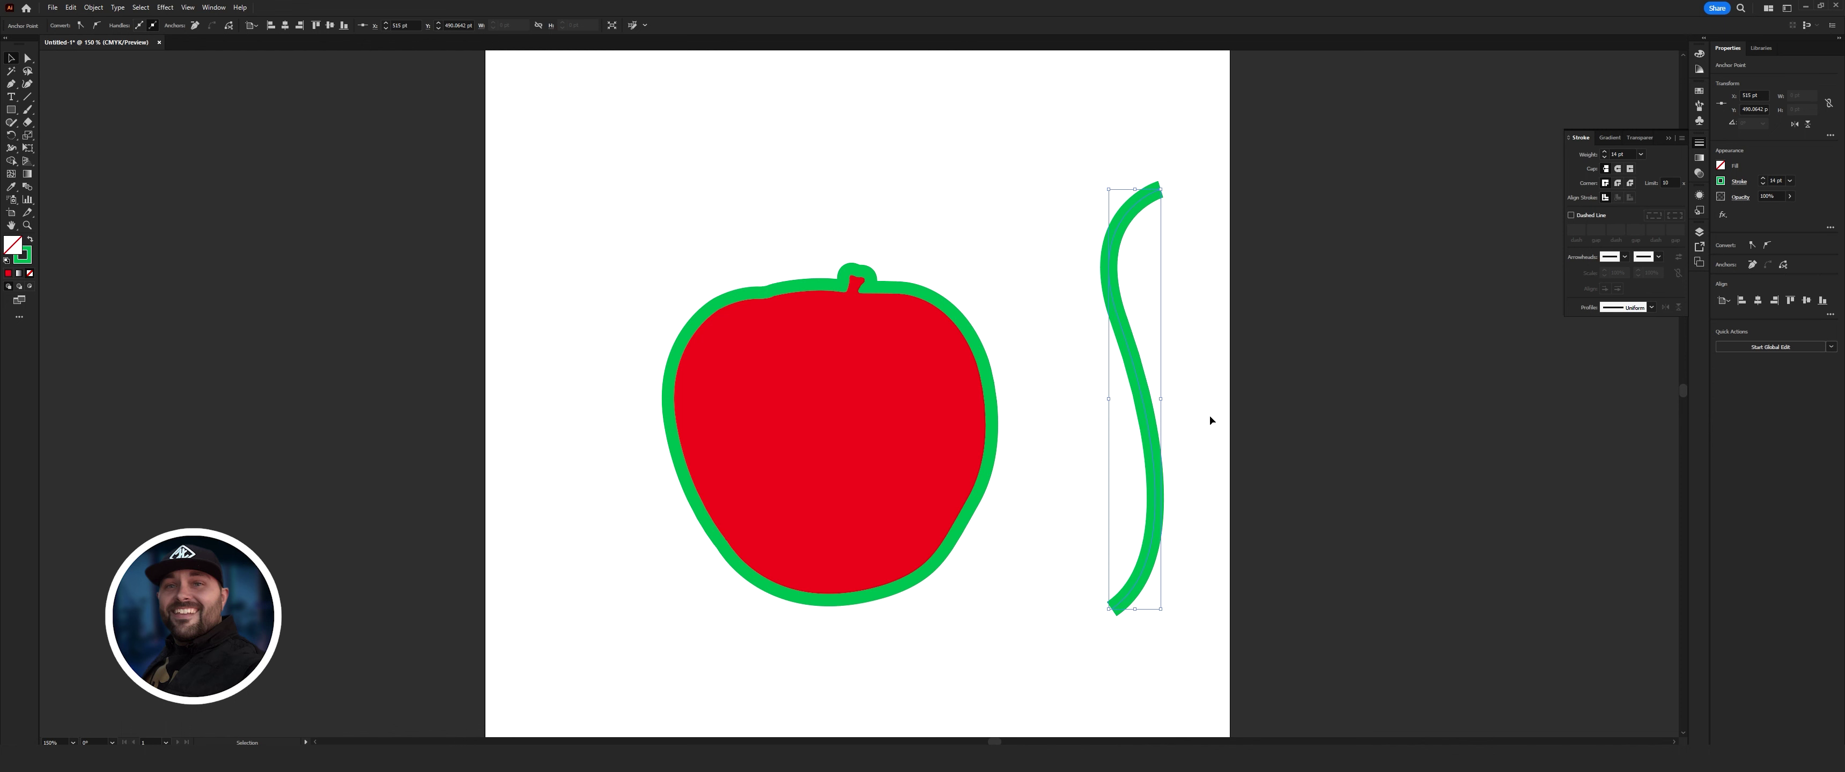